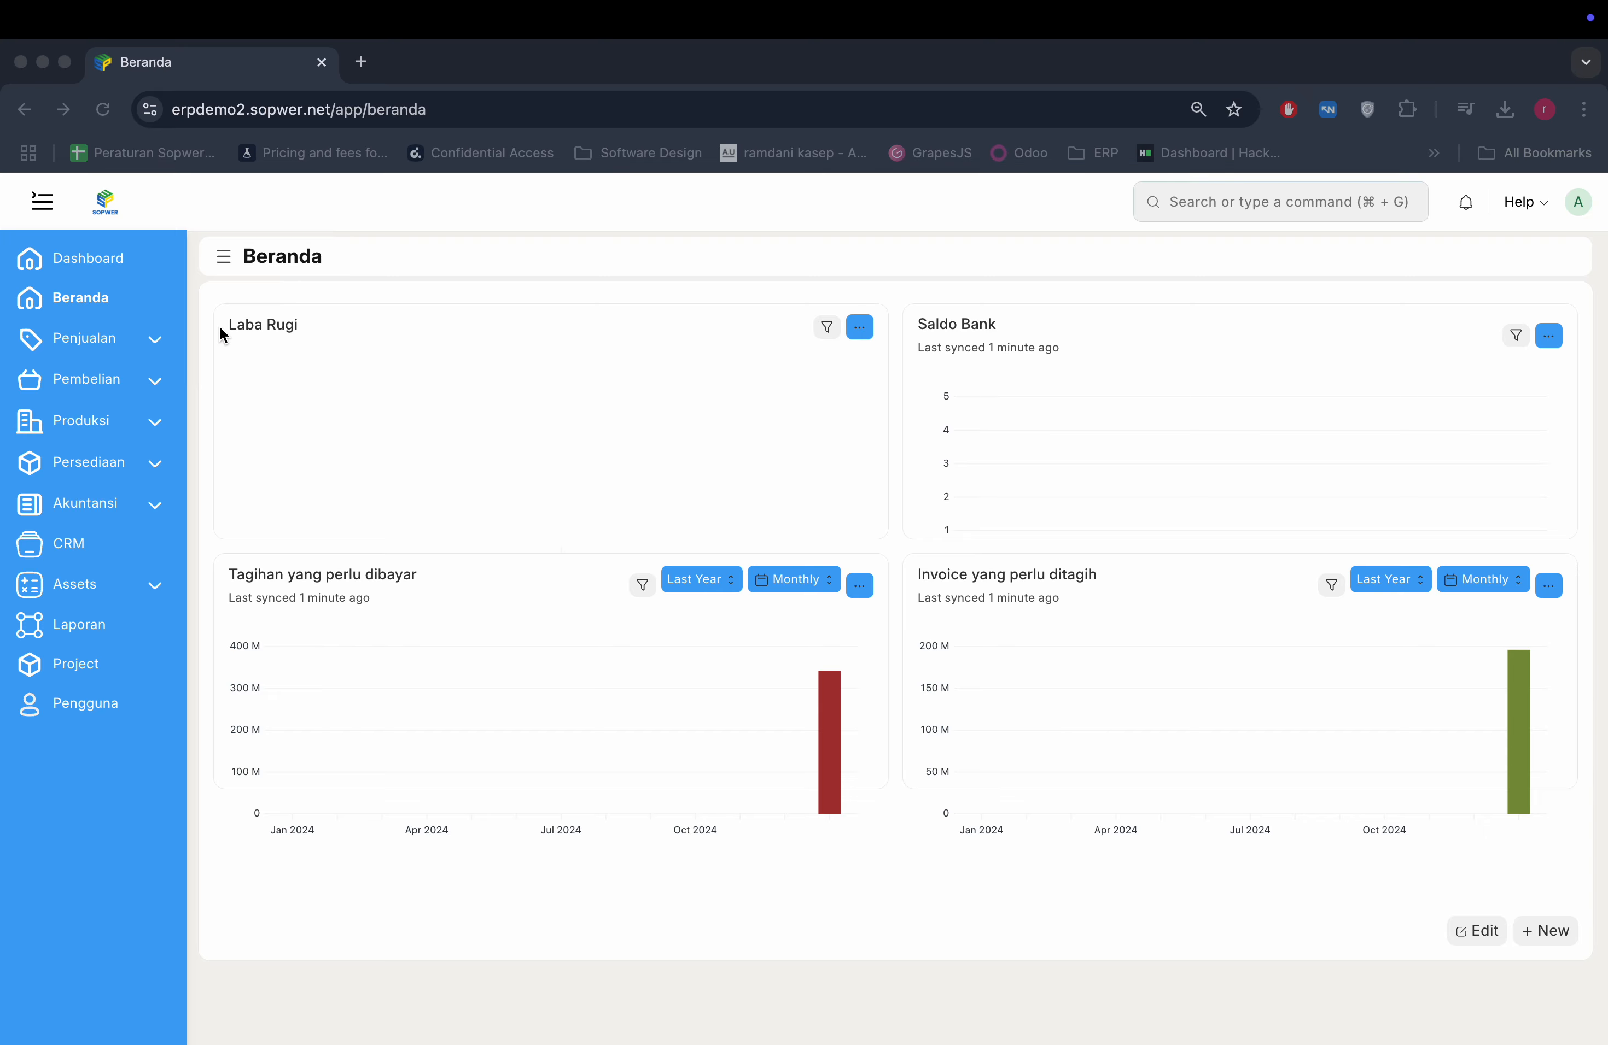
# Step: Open the PD. Berkah Abadi purchase order with status To Receive and Bill from the purchase order list and review its details
pyautogui.click(157, 379)
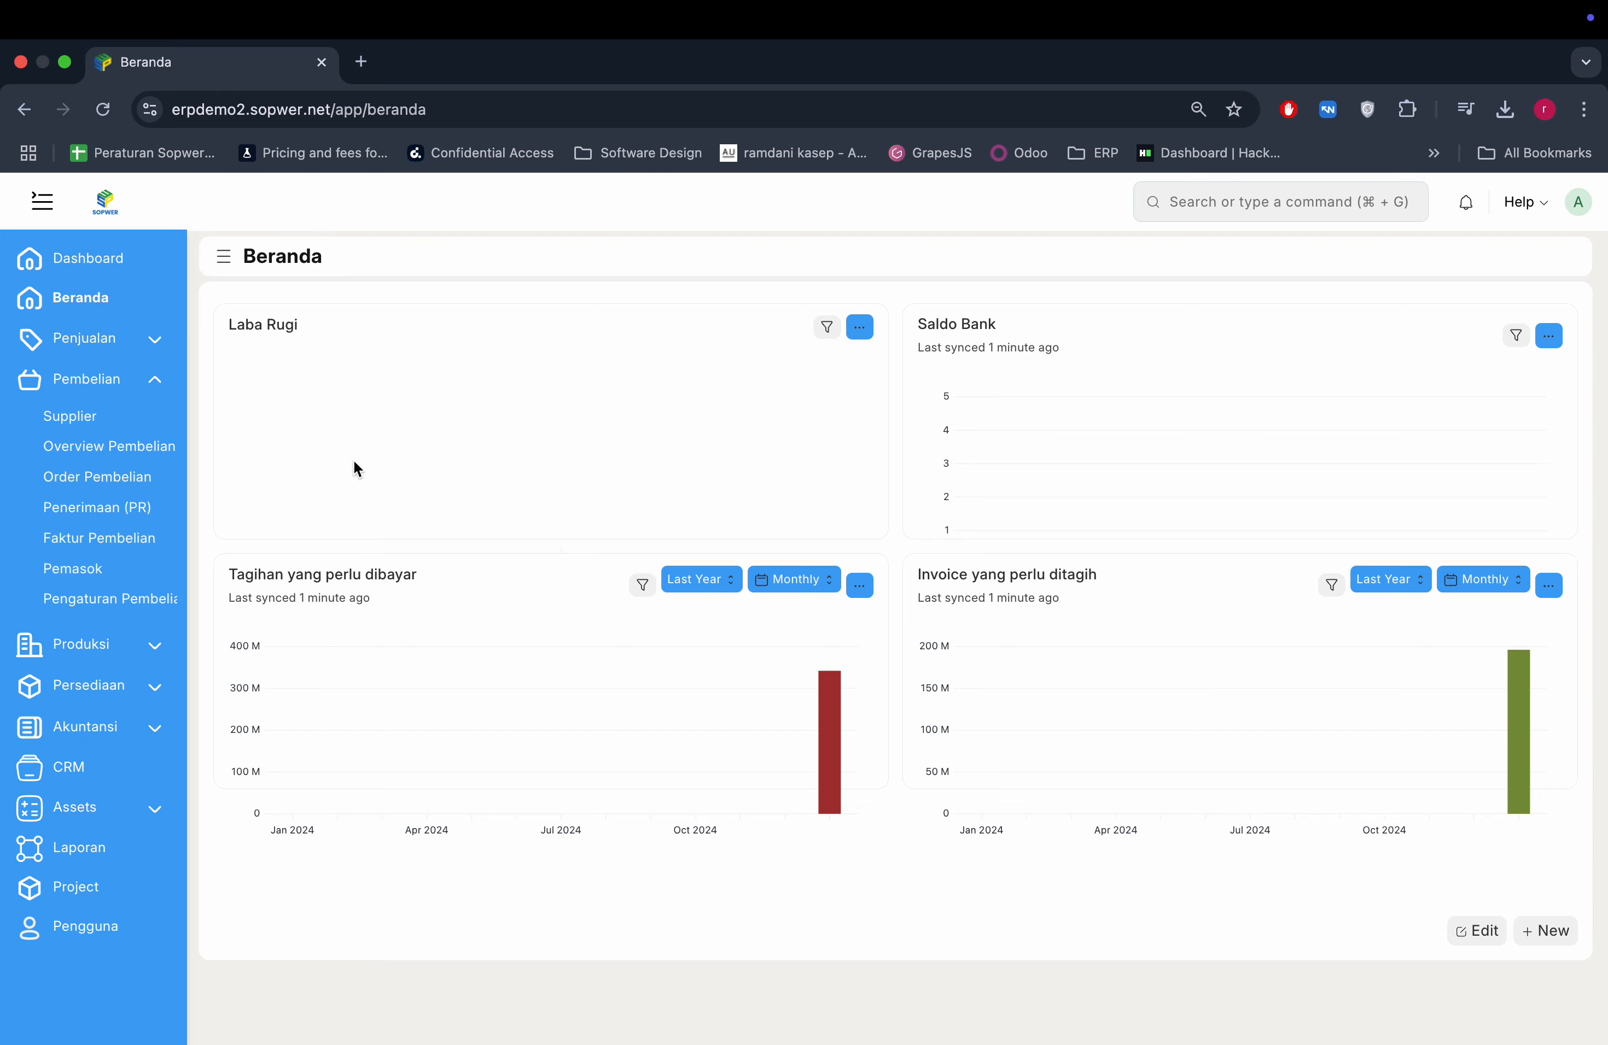
pyautogui.click(114, 486)
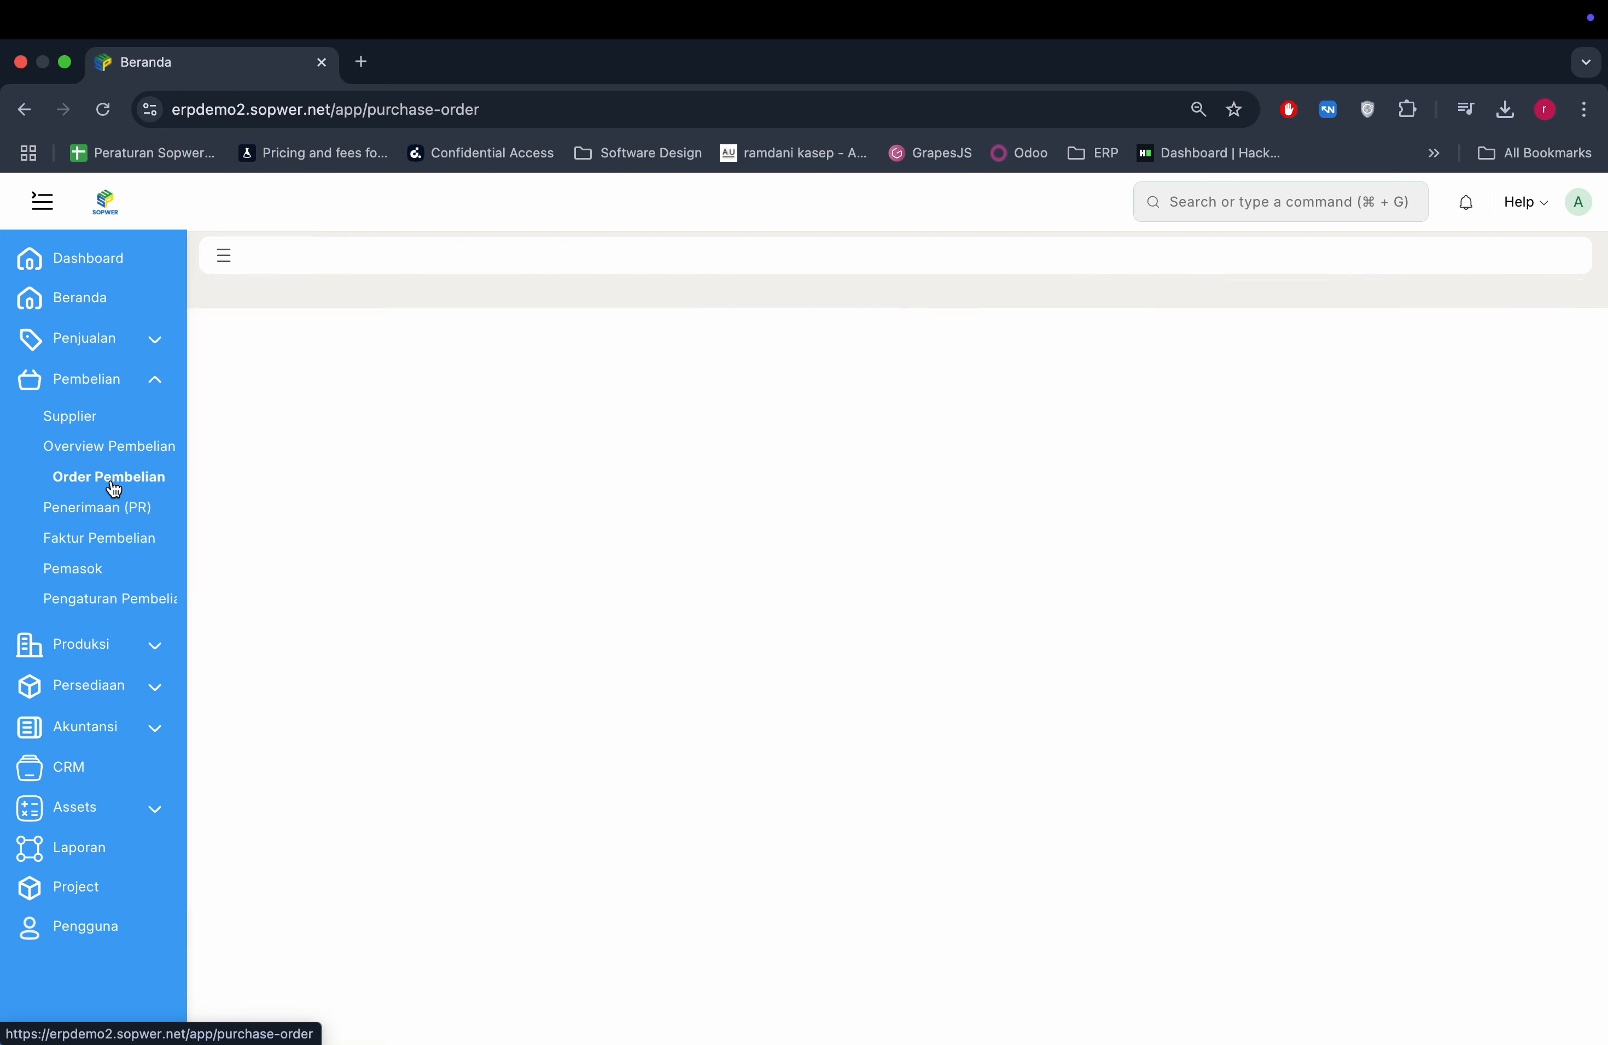
pyautogui.click(1388, 325)
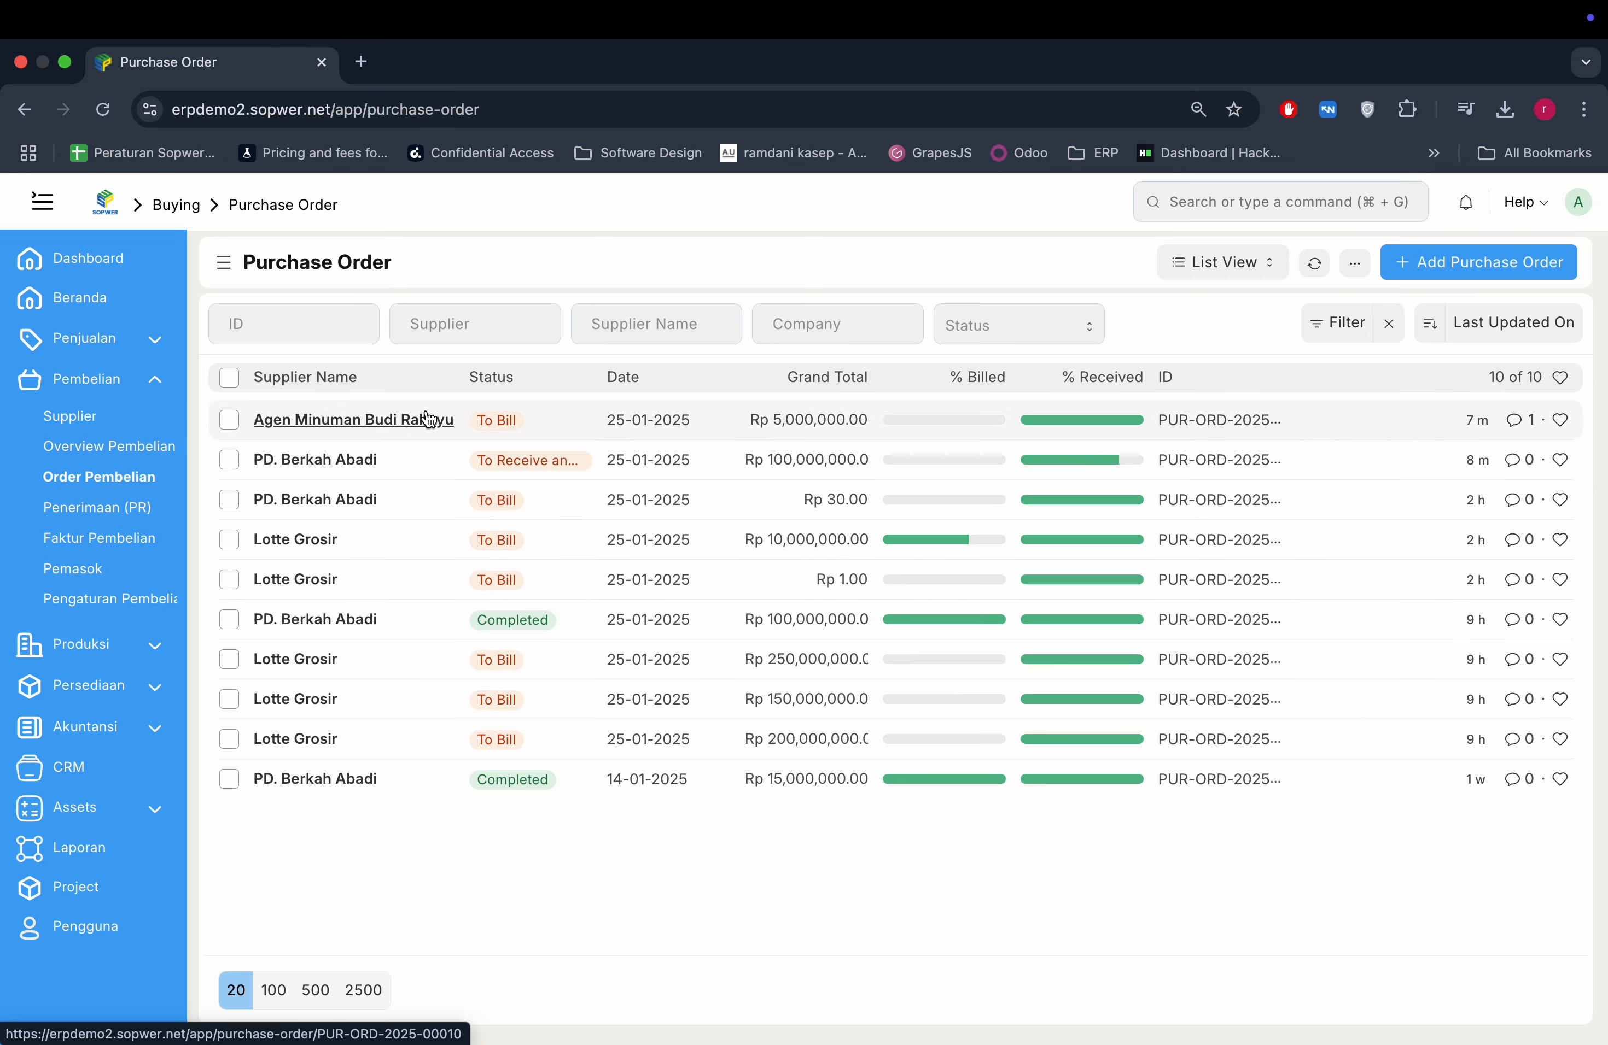
pyautogui.click(332, 462)
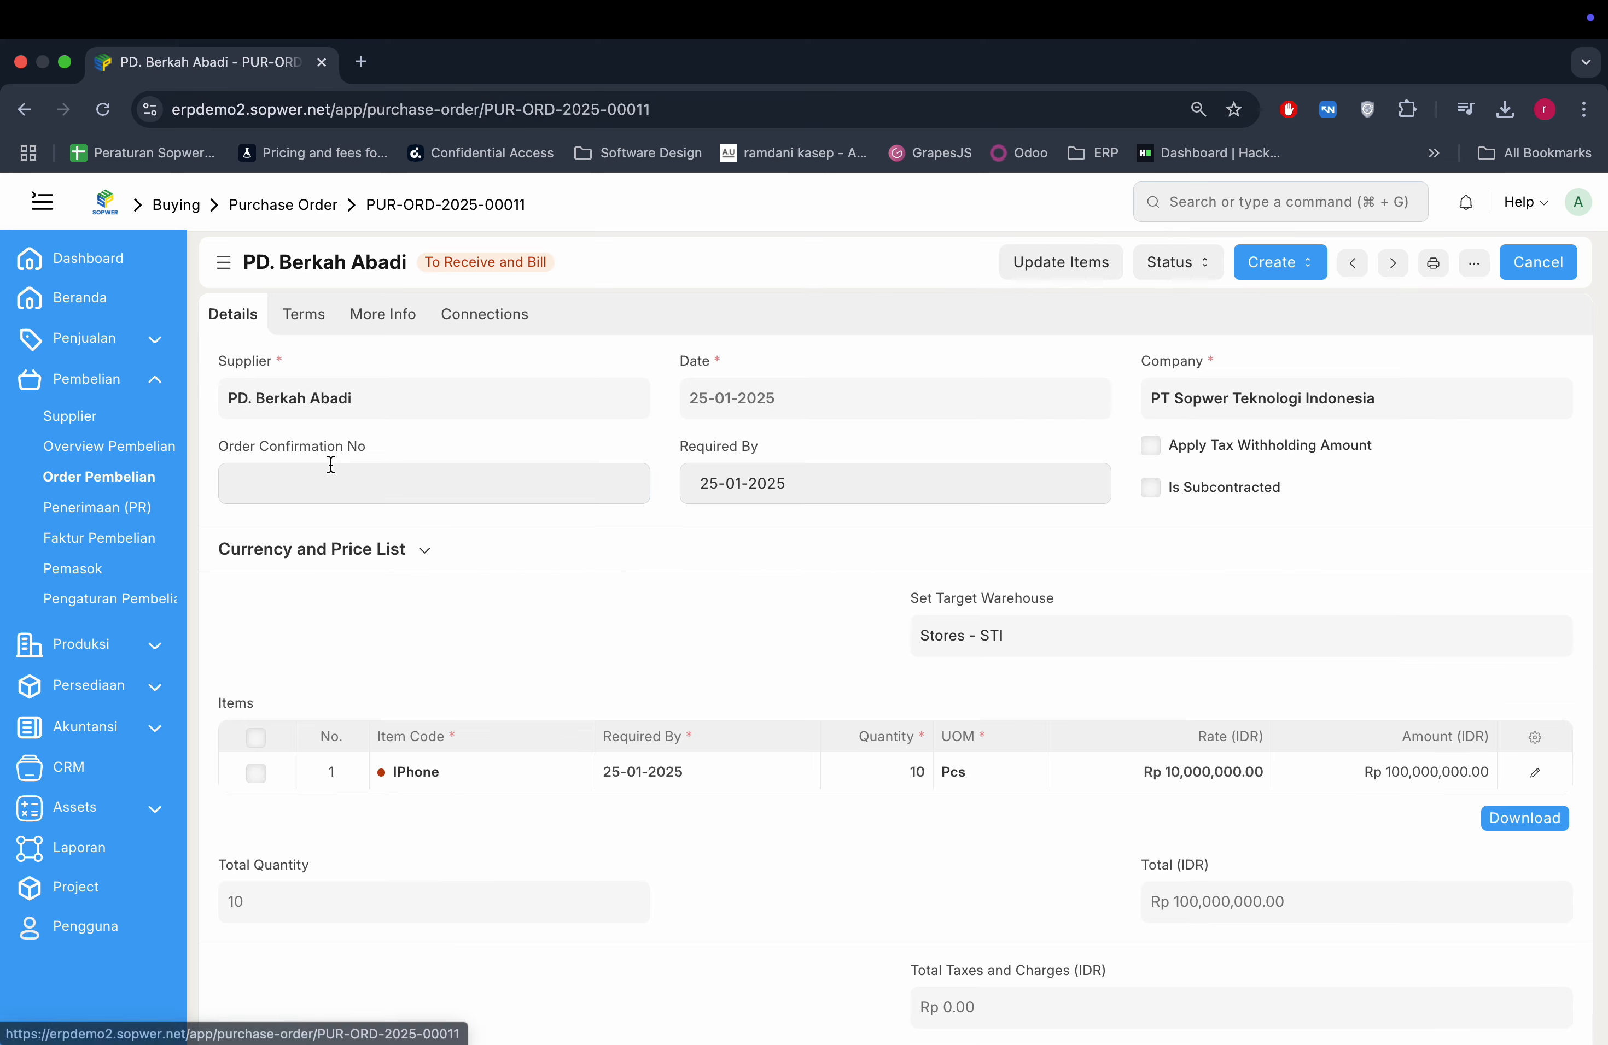
pyautogui.scroll(-3, 558, 665)
pyautogui.scroll(3, 558, 669)
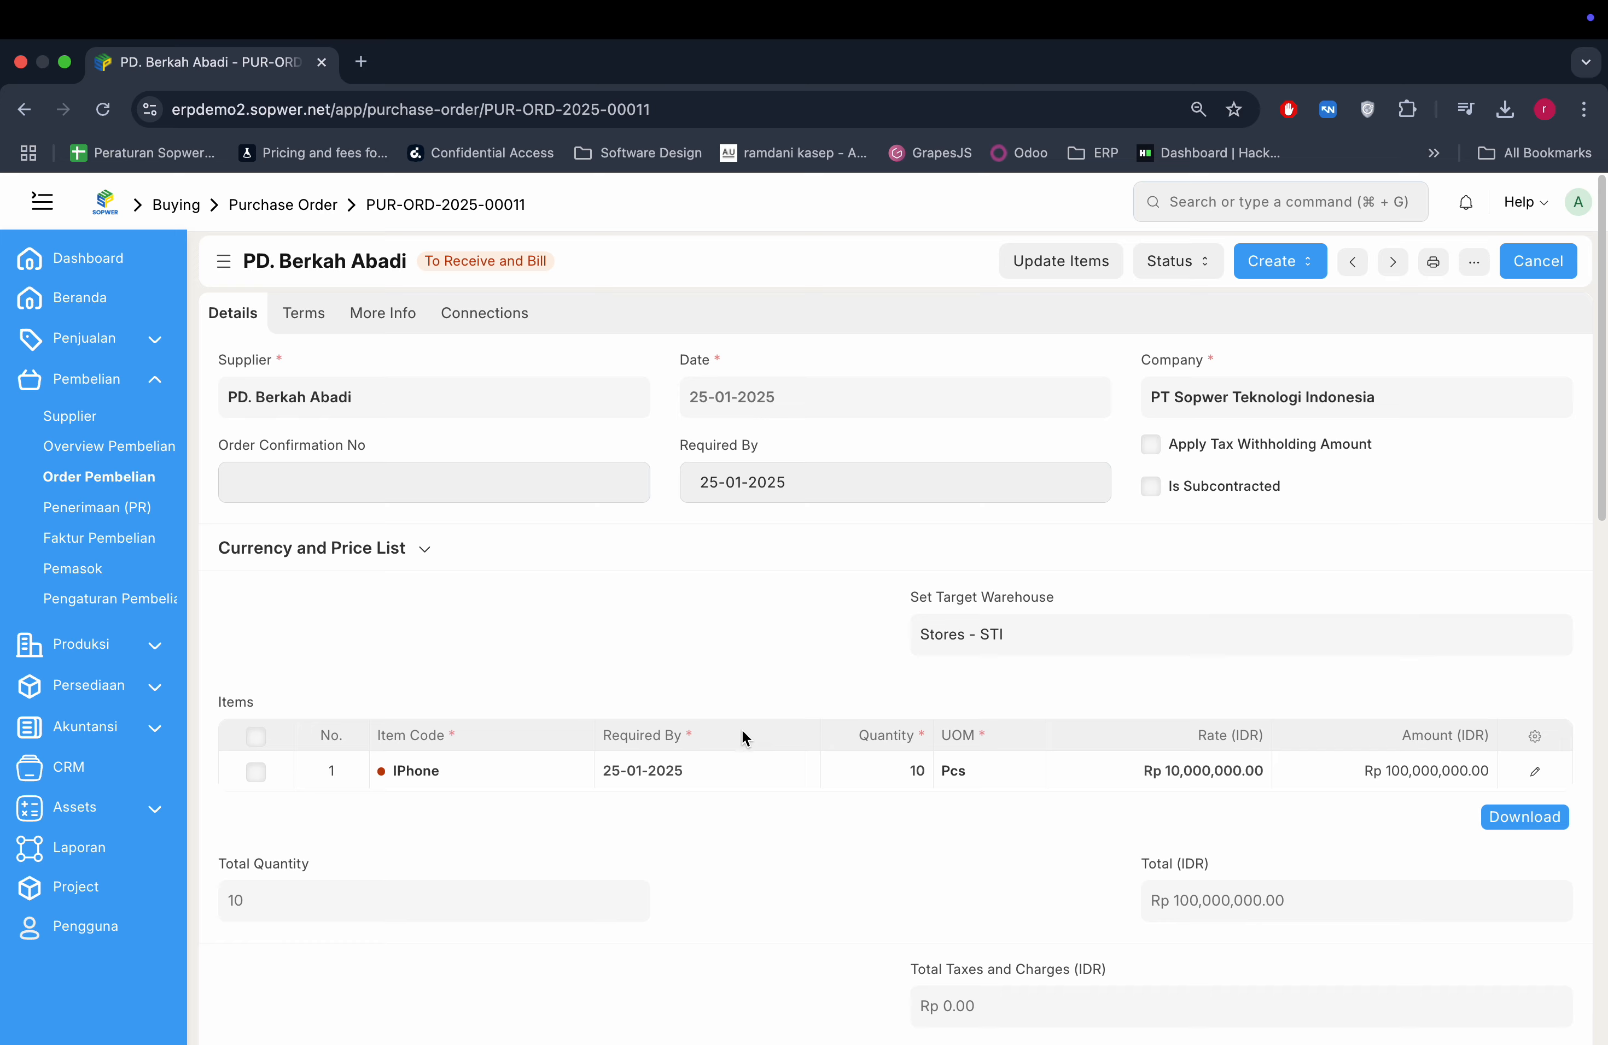
# Step: Open the purchase receipt connected to this purchase order to check the received items
pyautogui.click(500, 328)
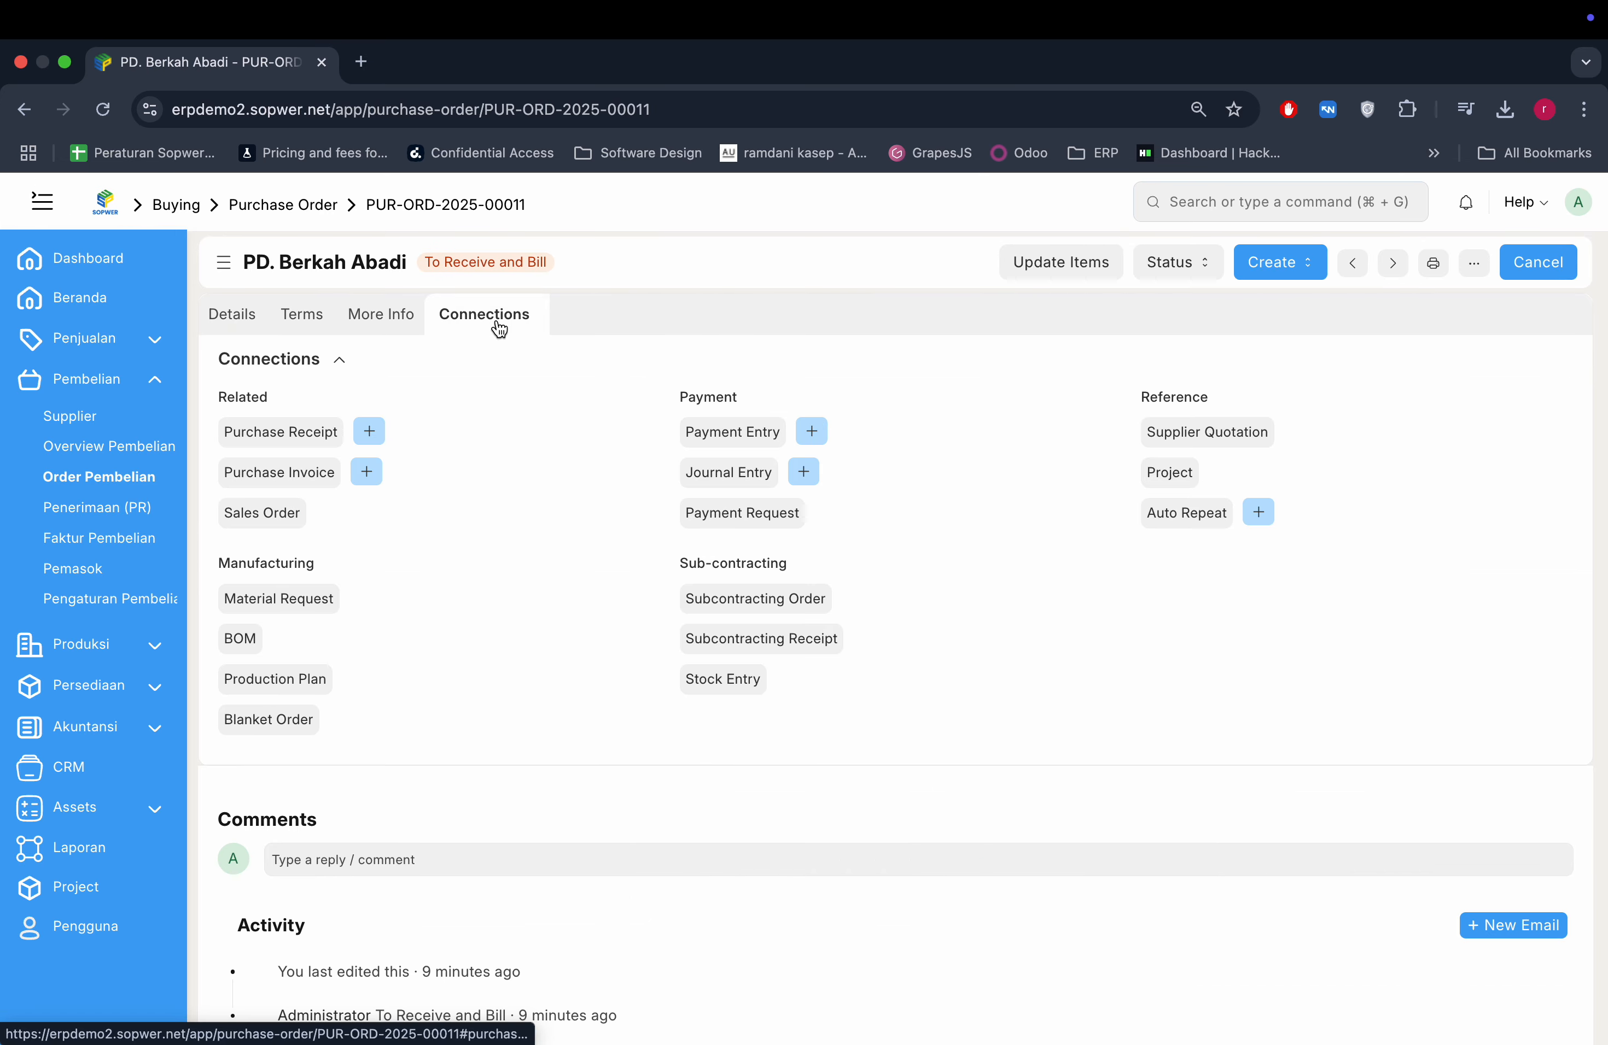
pyautogui.click(339, 438)
pyautogui.click(337, 427)
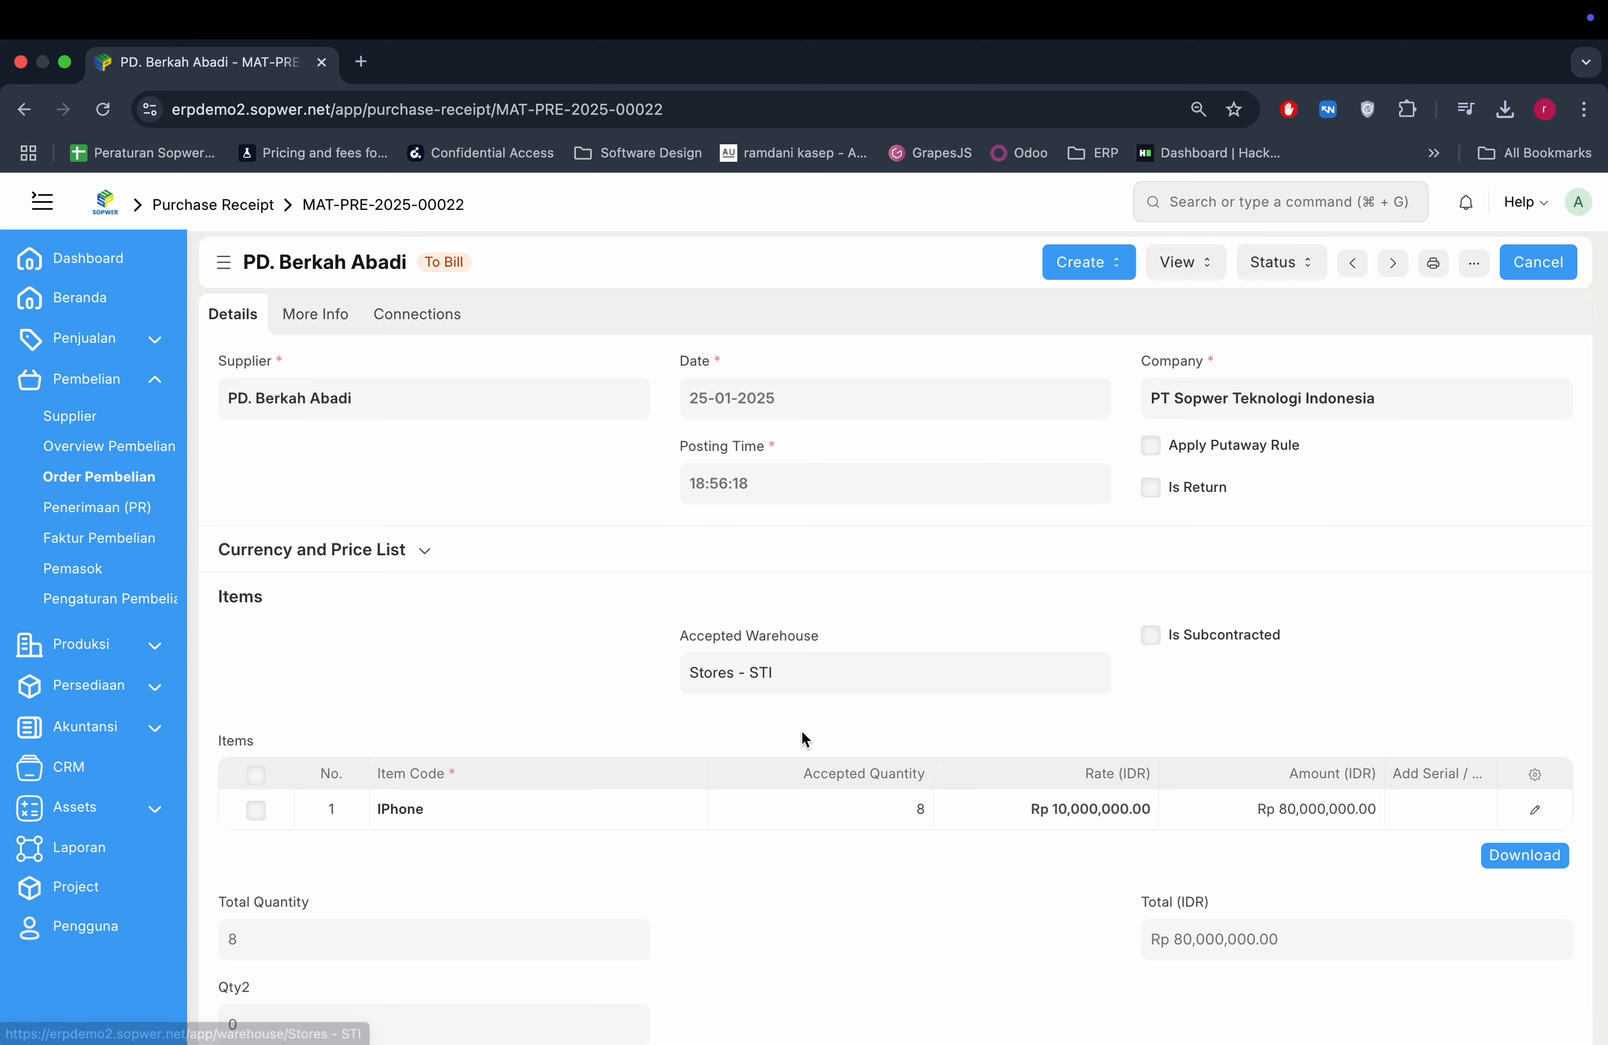
pyautogui.scroll(2, 842, 730)
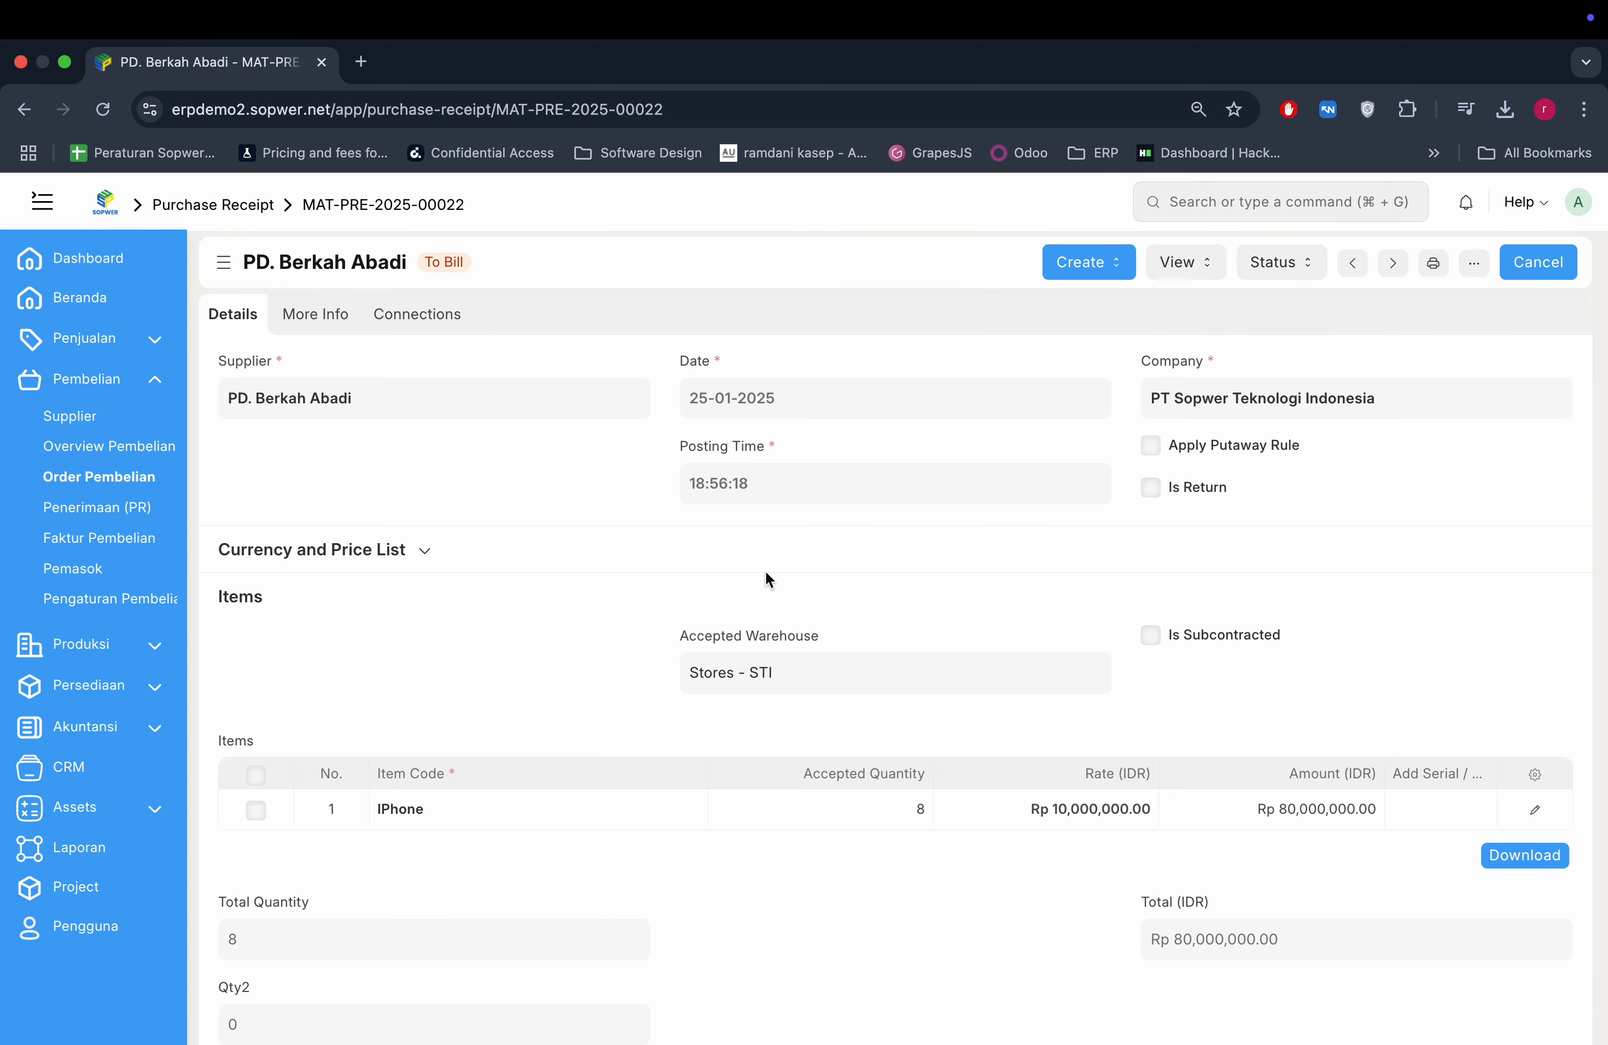
# Step: Return to the partially received PD. Berkah Abadi purchase order and set its status to Closed
pyautogui.hscroll(-5, 765, 570)
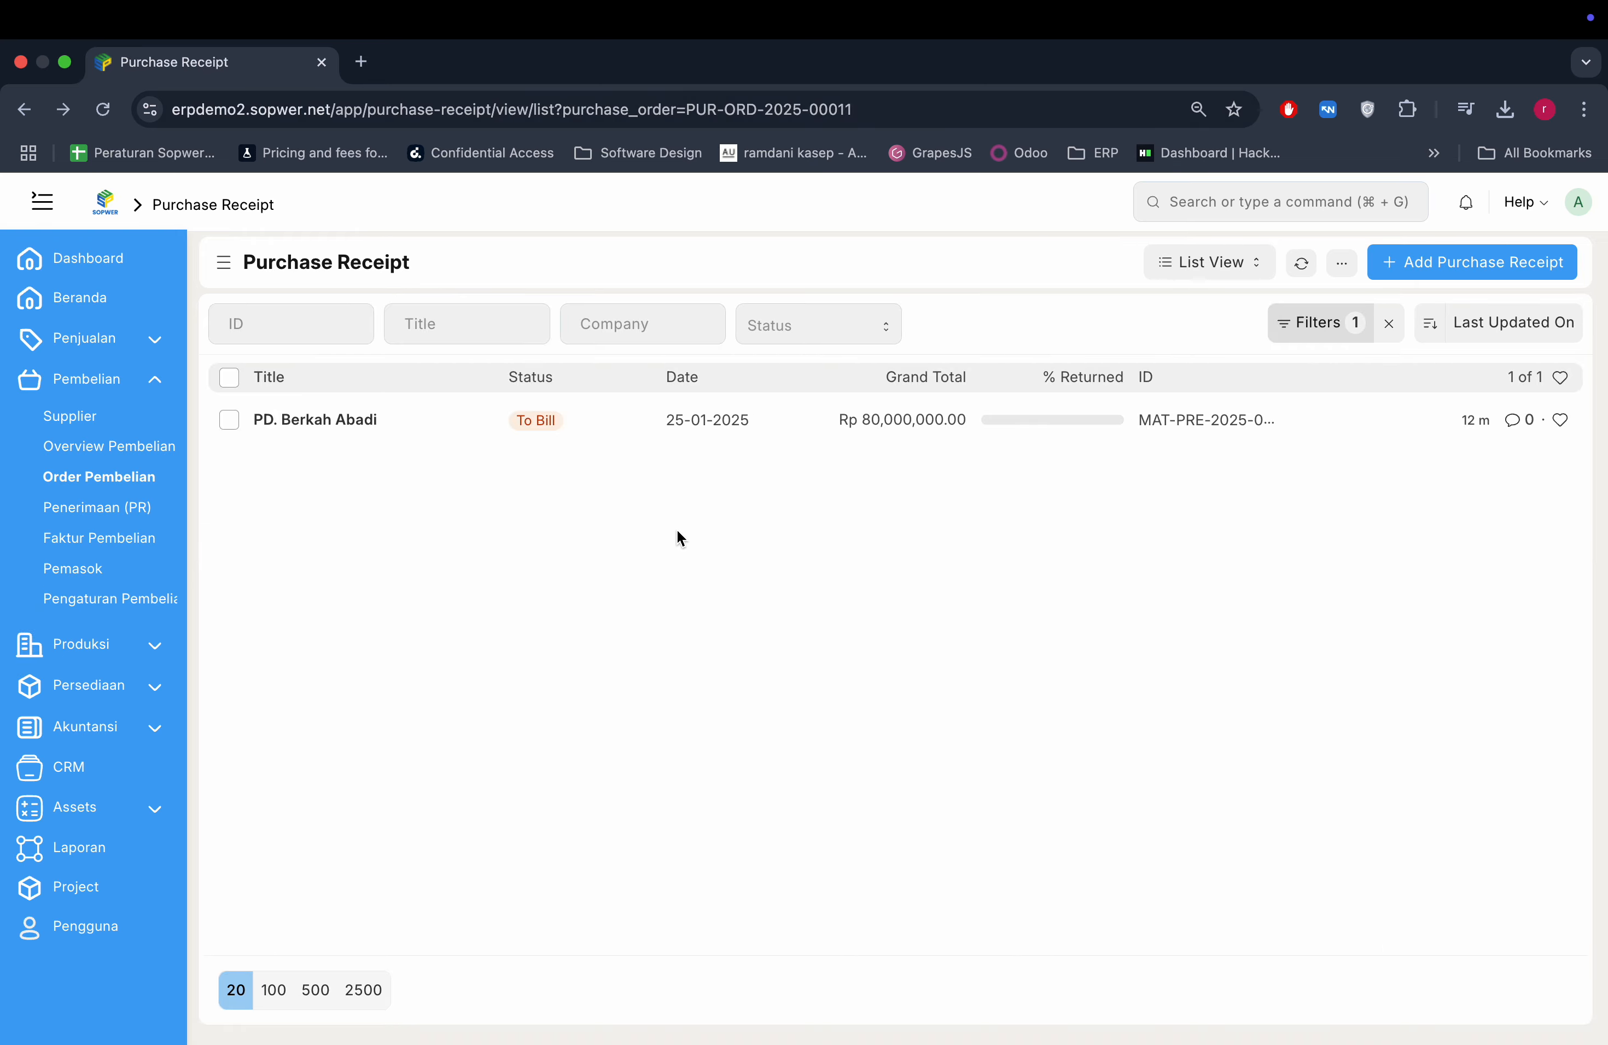
pyautogui.hscroll(-5, 677, 528)
pyautogui.hscroll(-5, 475, 448)
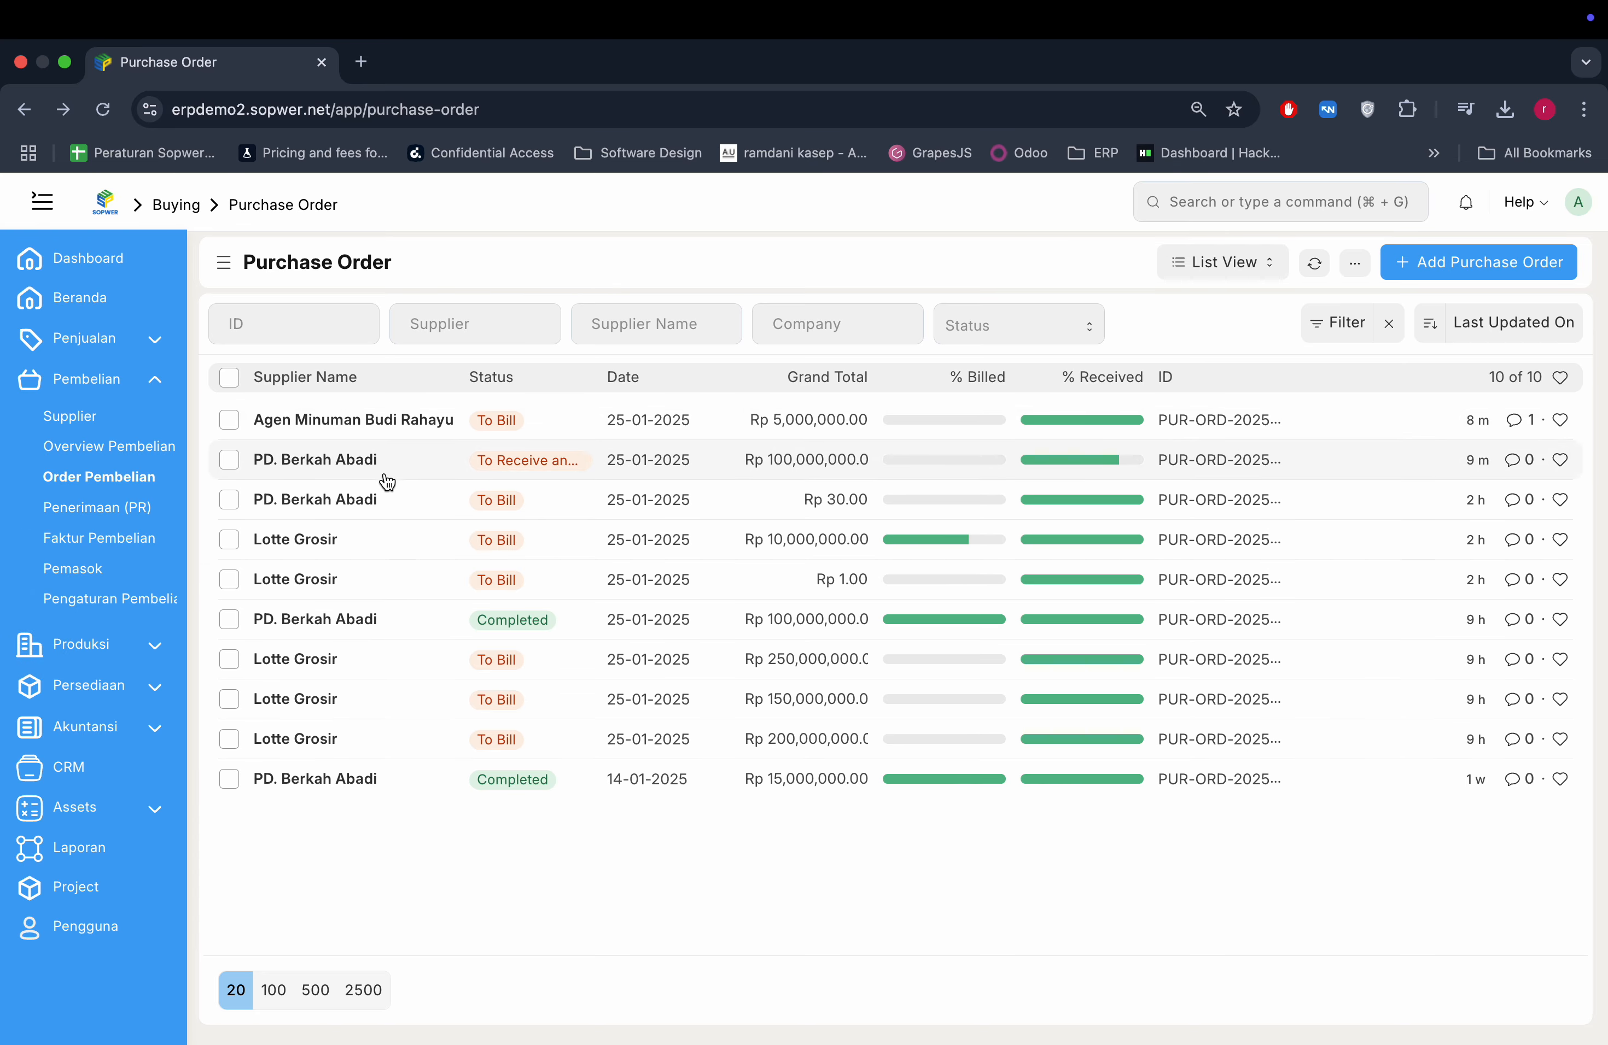
pyautogui.click(338, 469)
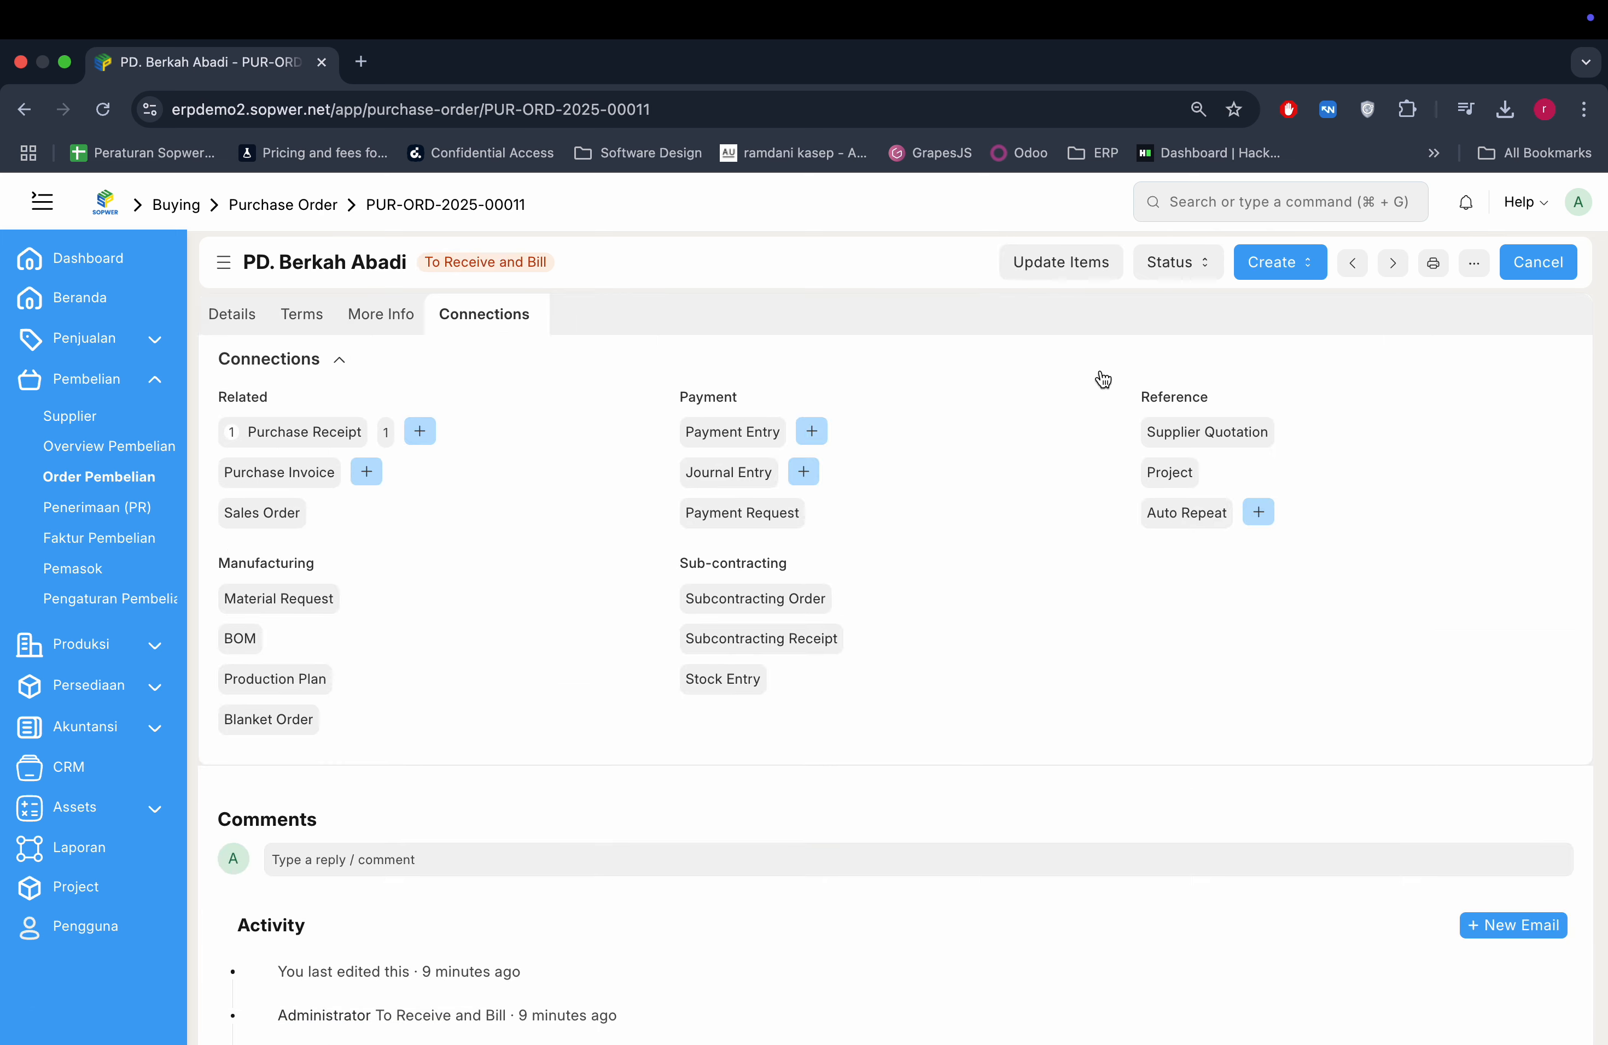
pyautogui.click(1189, 268)
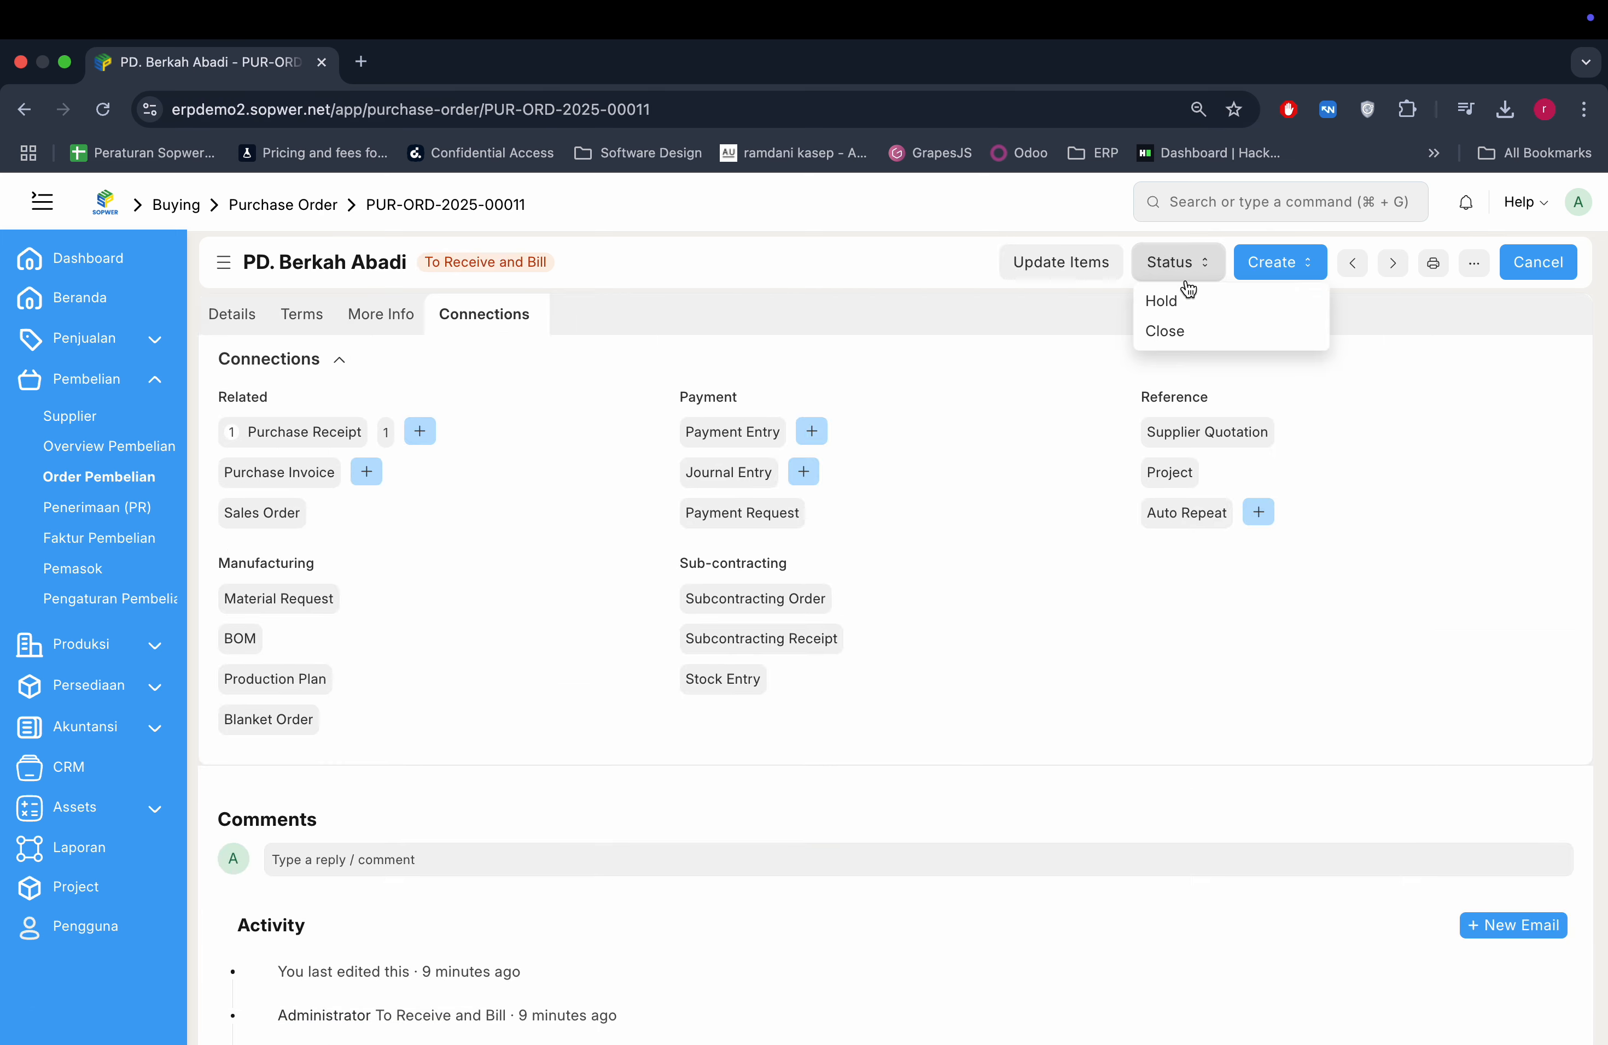
pyautogui.click(1166, 331)
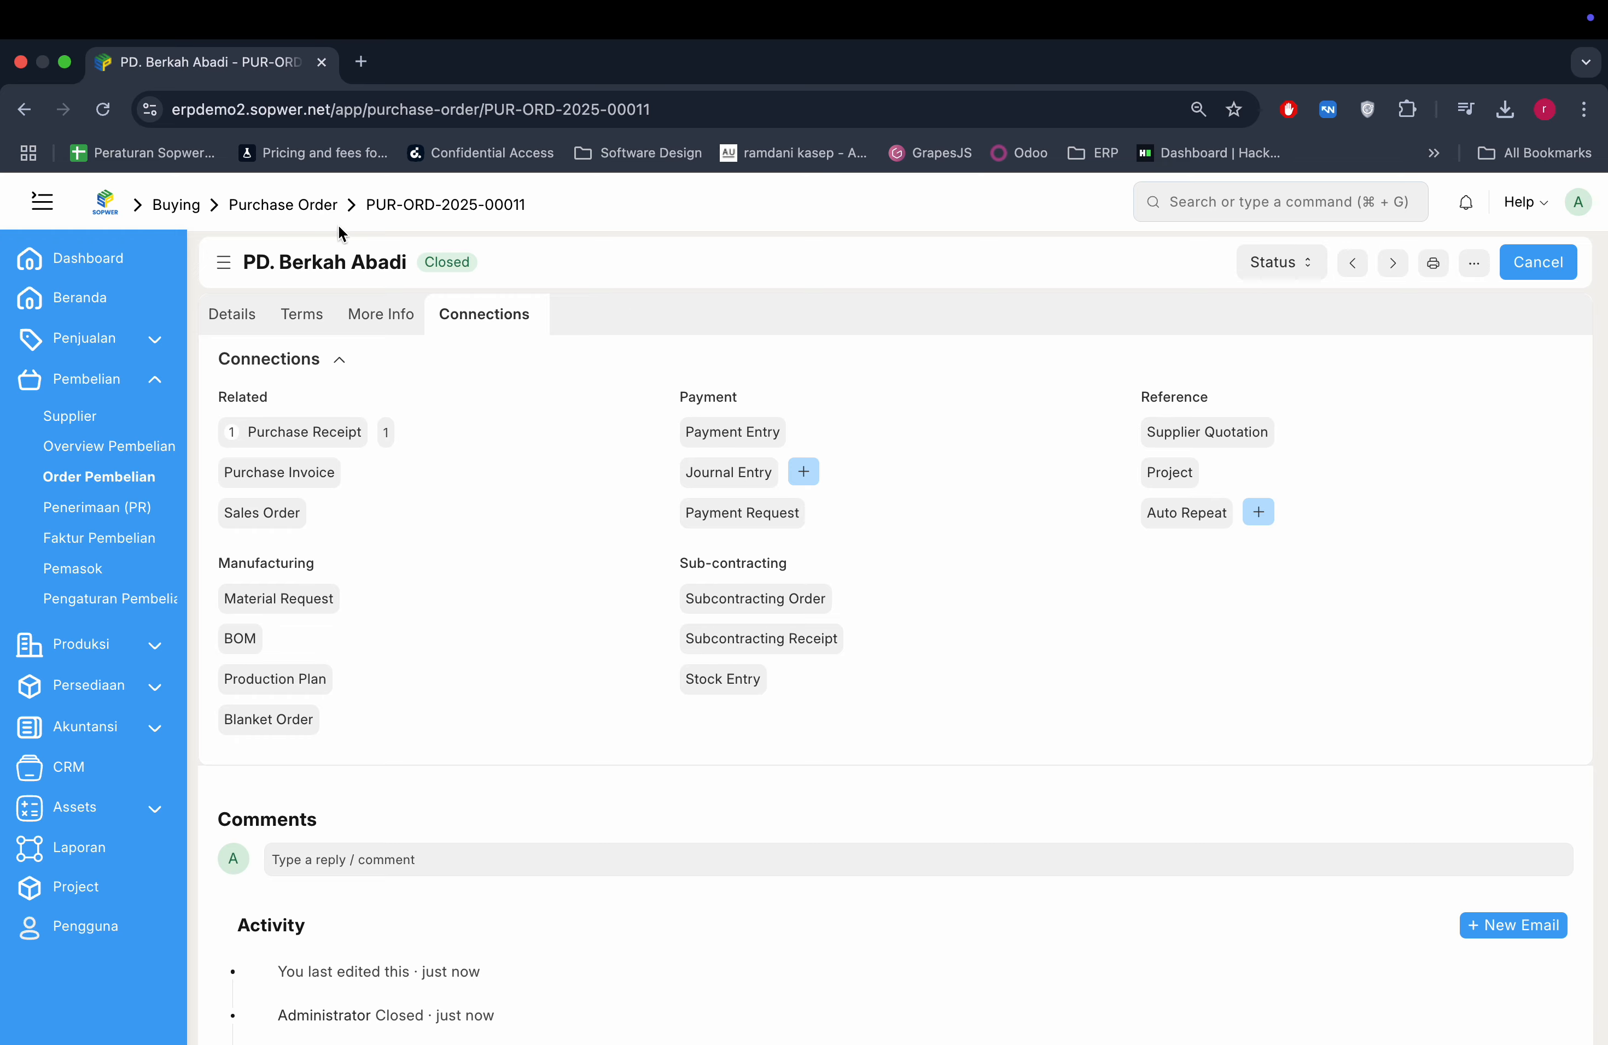
# Step: Start a new purchase order from the order list with Lotte Grosir as the supplier
pyautogui.click(314, 207)
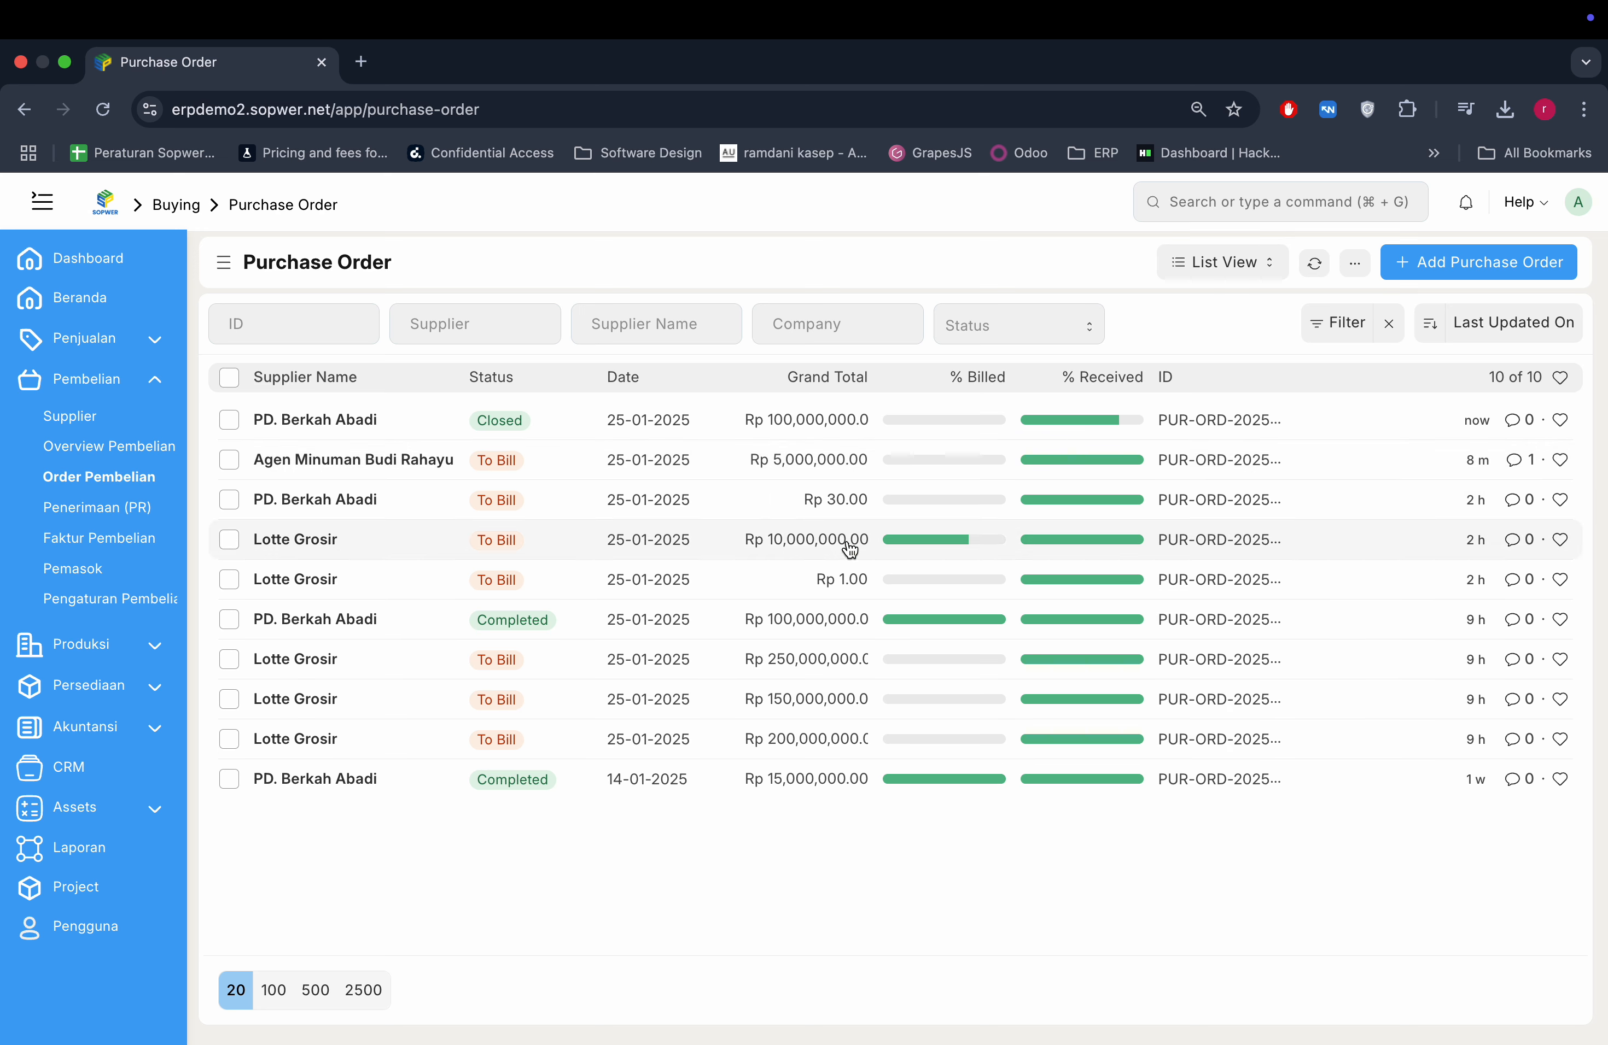
pyautogui.click(1476, 277)
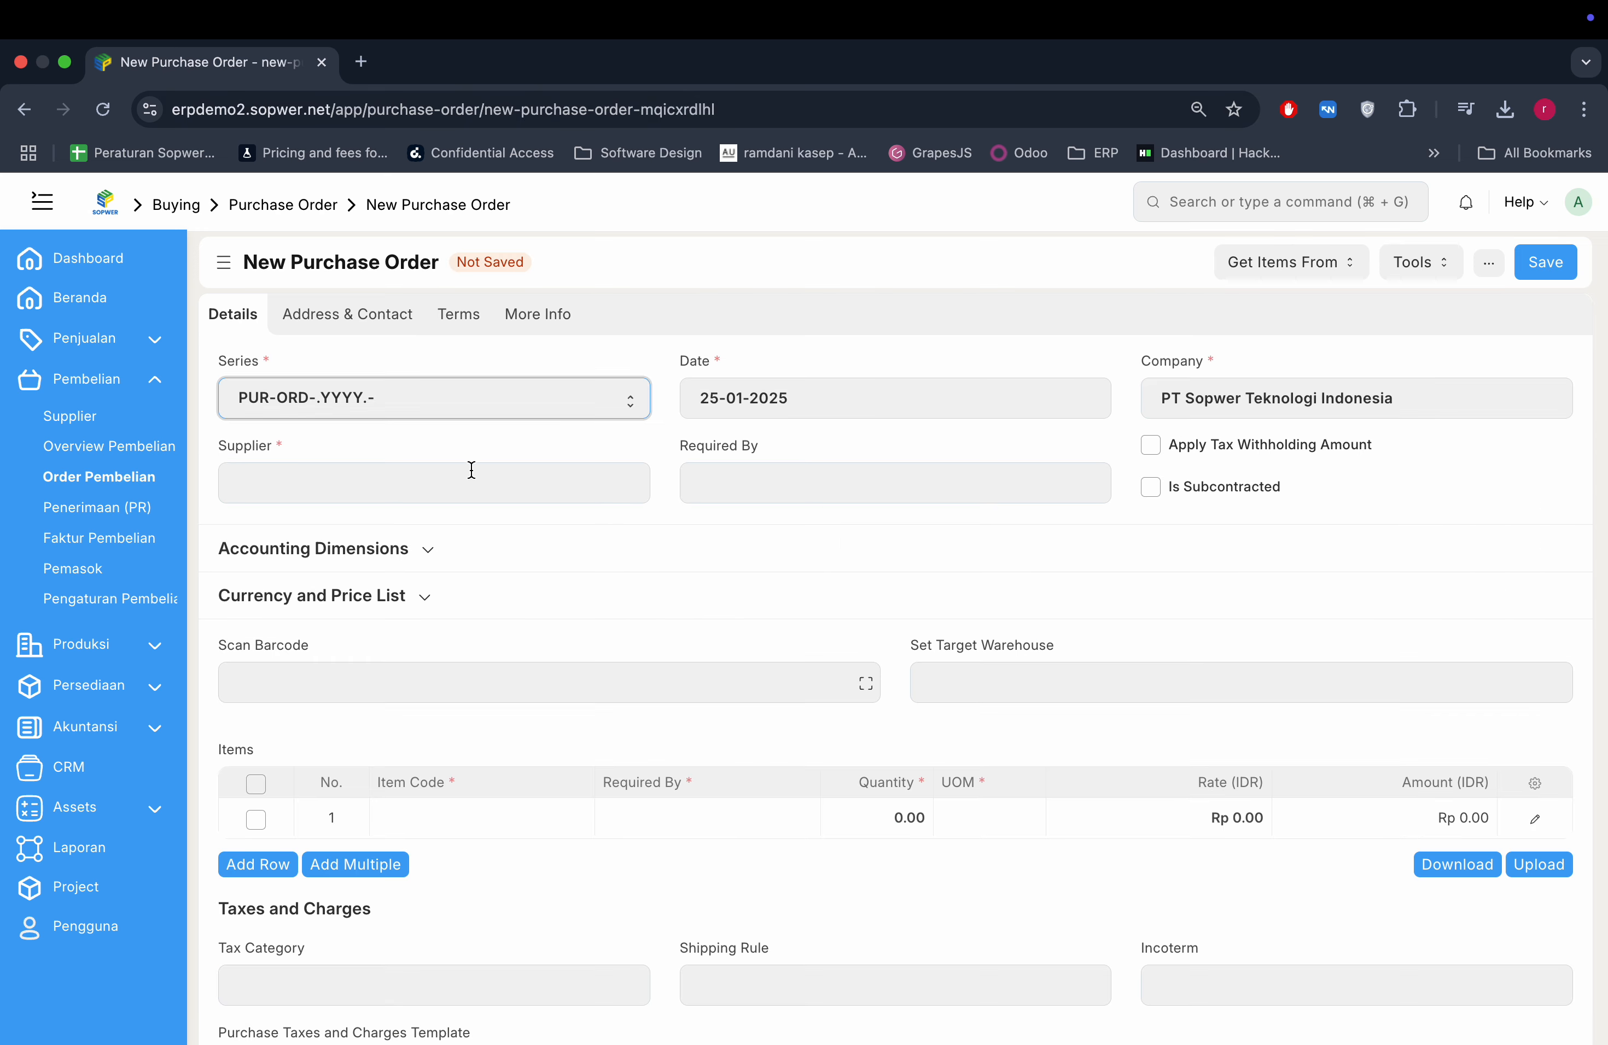
pyautogui.click(313, 467)
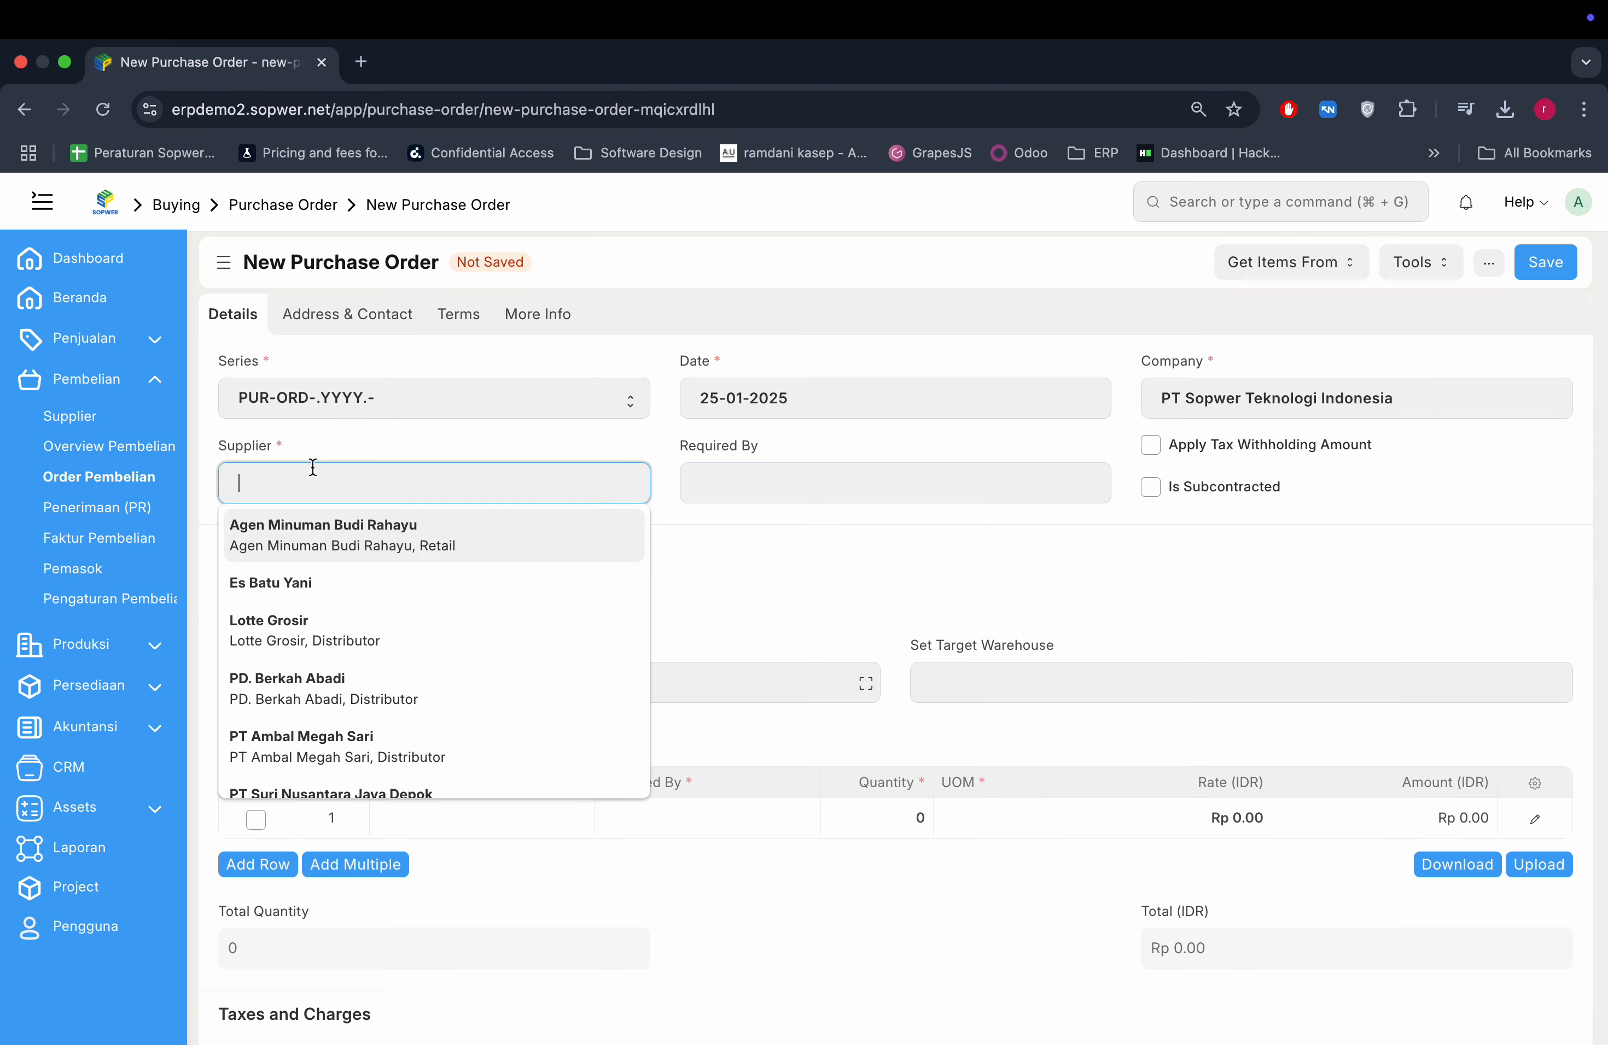
pyautogui.click(380, 632)
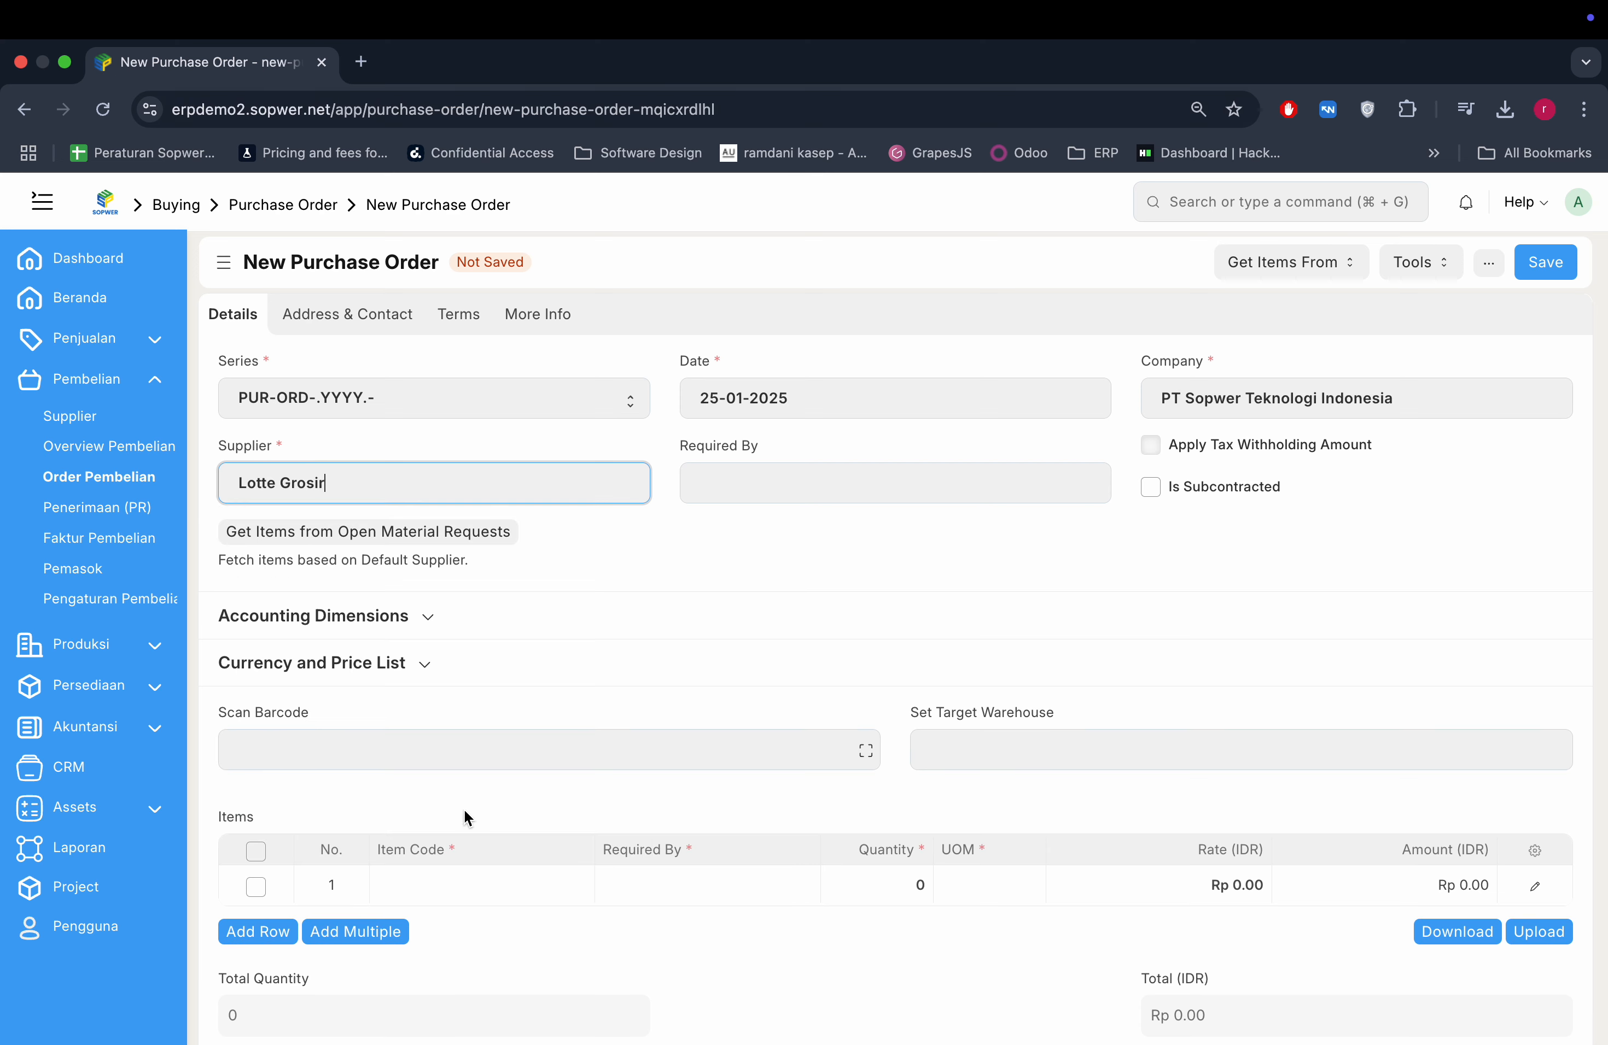
# Step: Add the item IPhone to the first items row with 25-01-2025 as its required-by date
pyautogui.click(460, 893)
pyautogui.write('iphon')
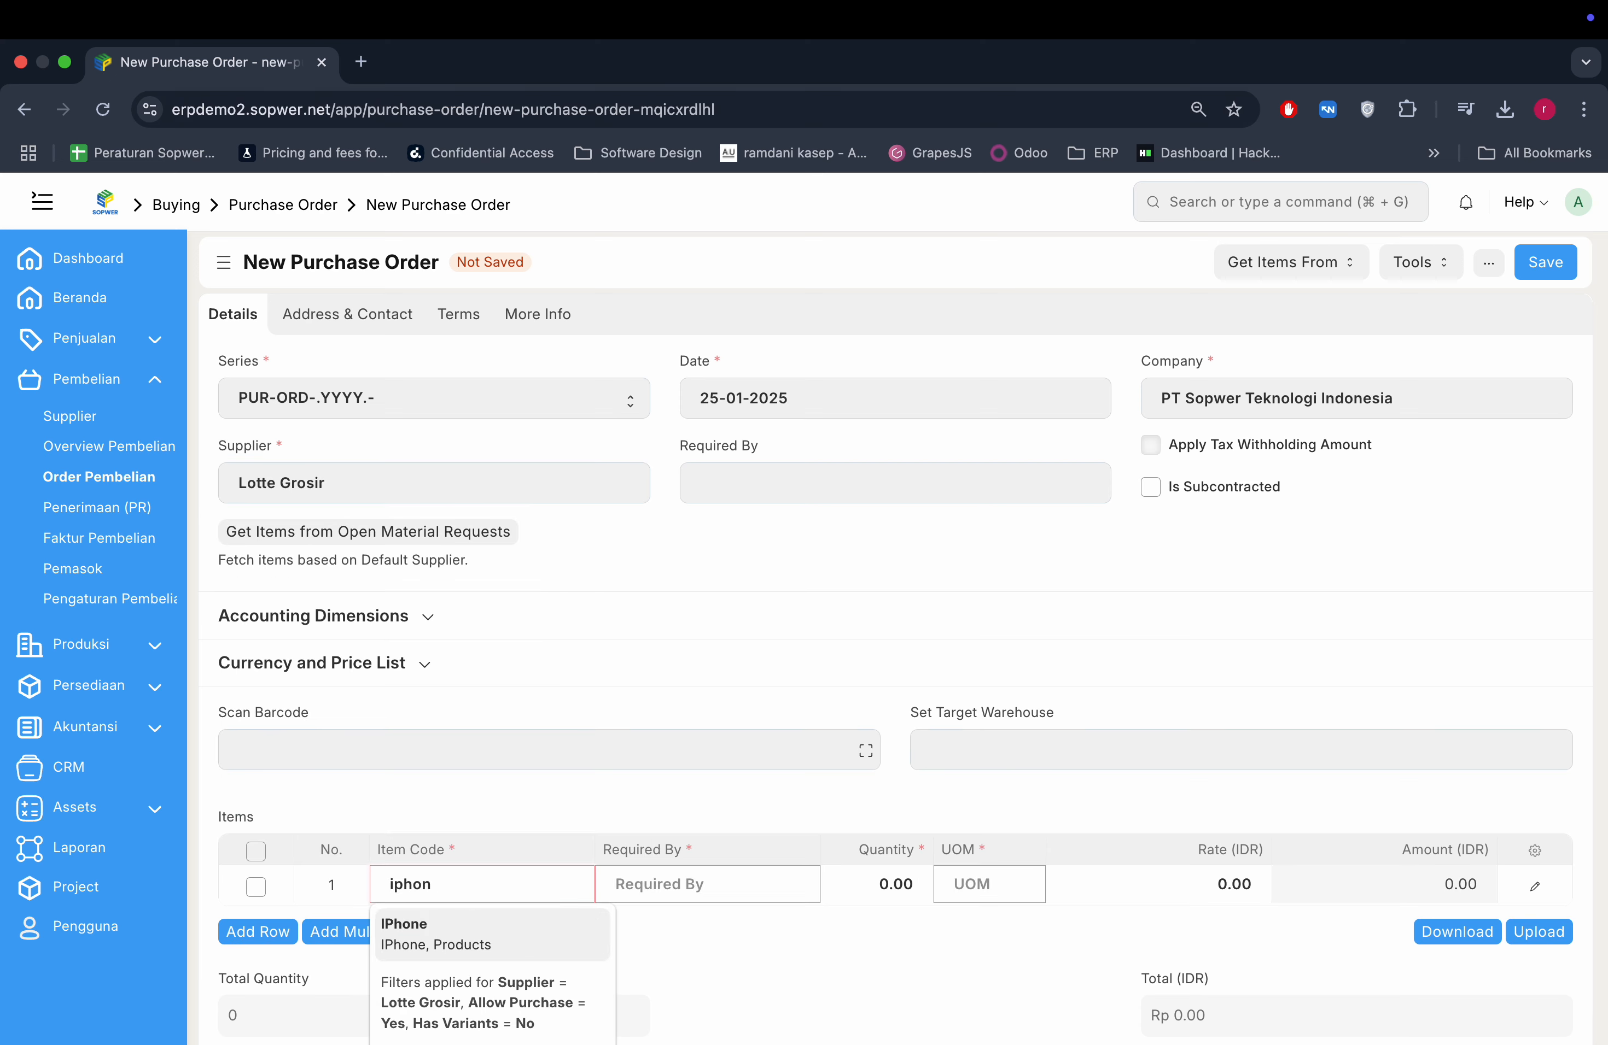
pyautogui.press('Return')
pyautogui.press('Tab')
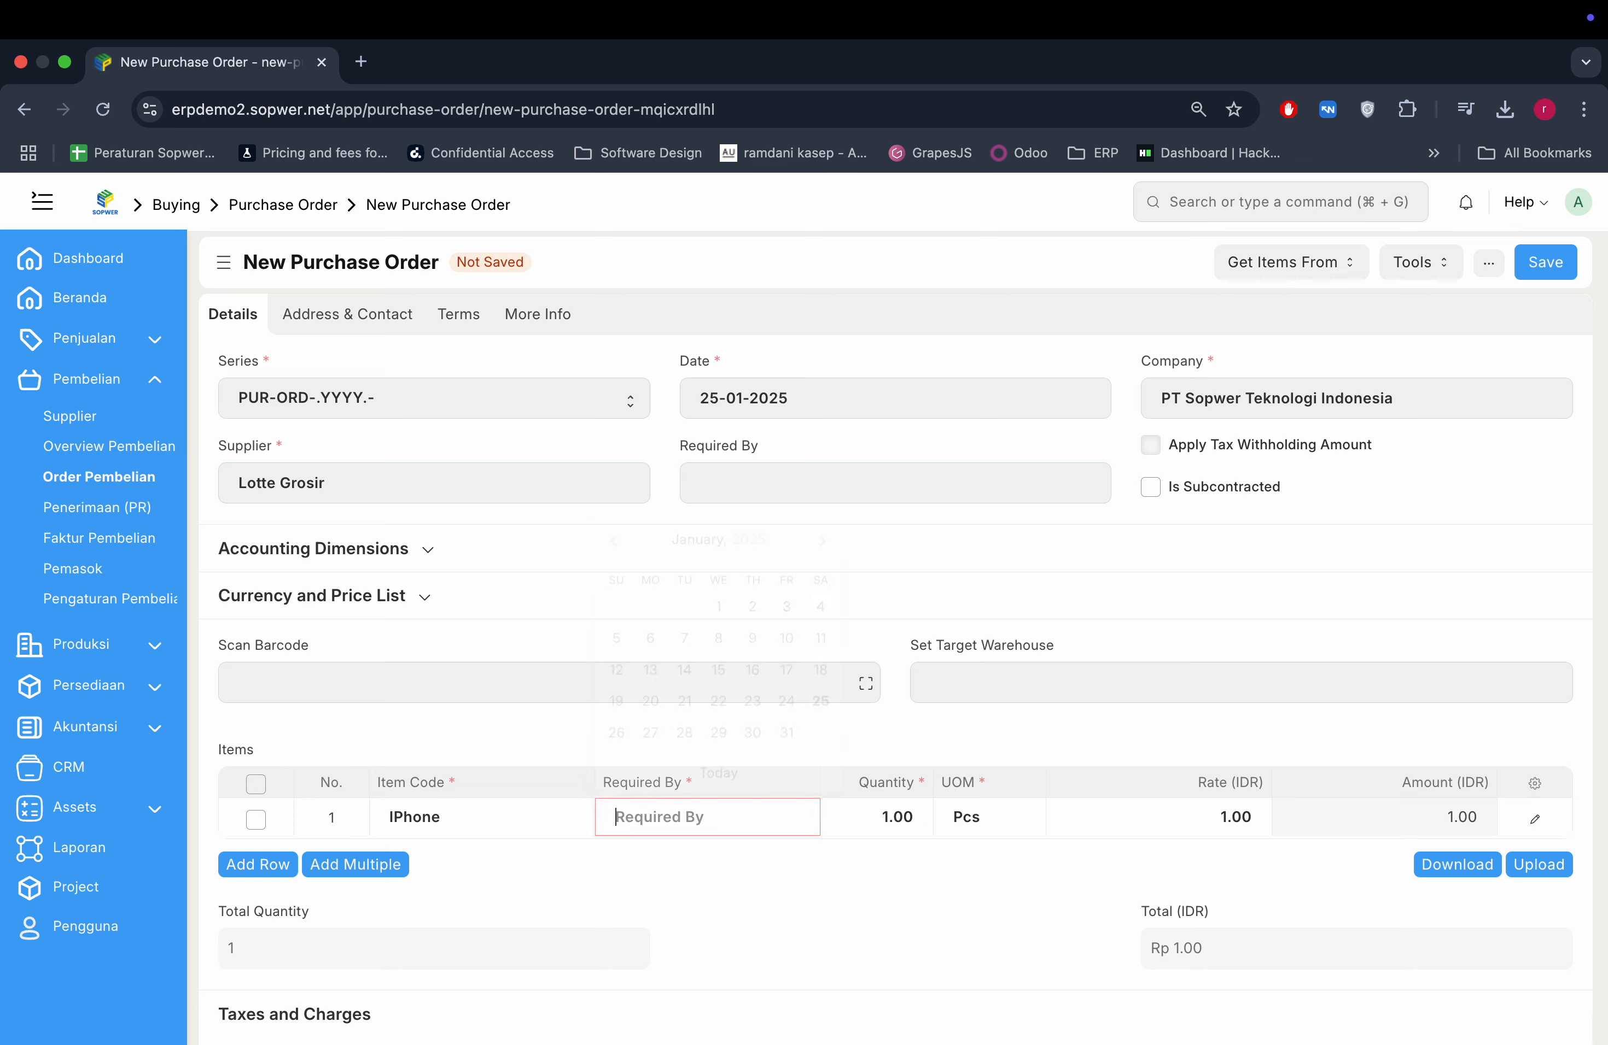
pyautogui.click(719, 767)
# Step: Set the target warehouse to Stores - STI and the IPhone row's quantity to 5 at a rate of 1,000,000
pyautogui.click(1037, 679)
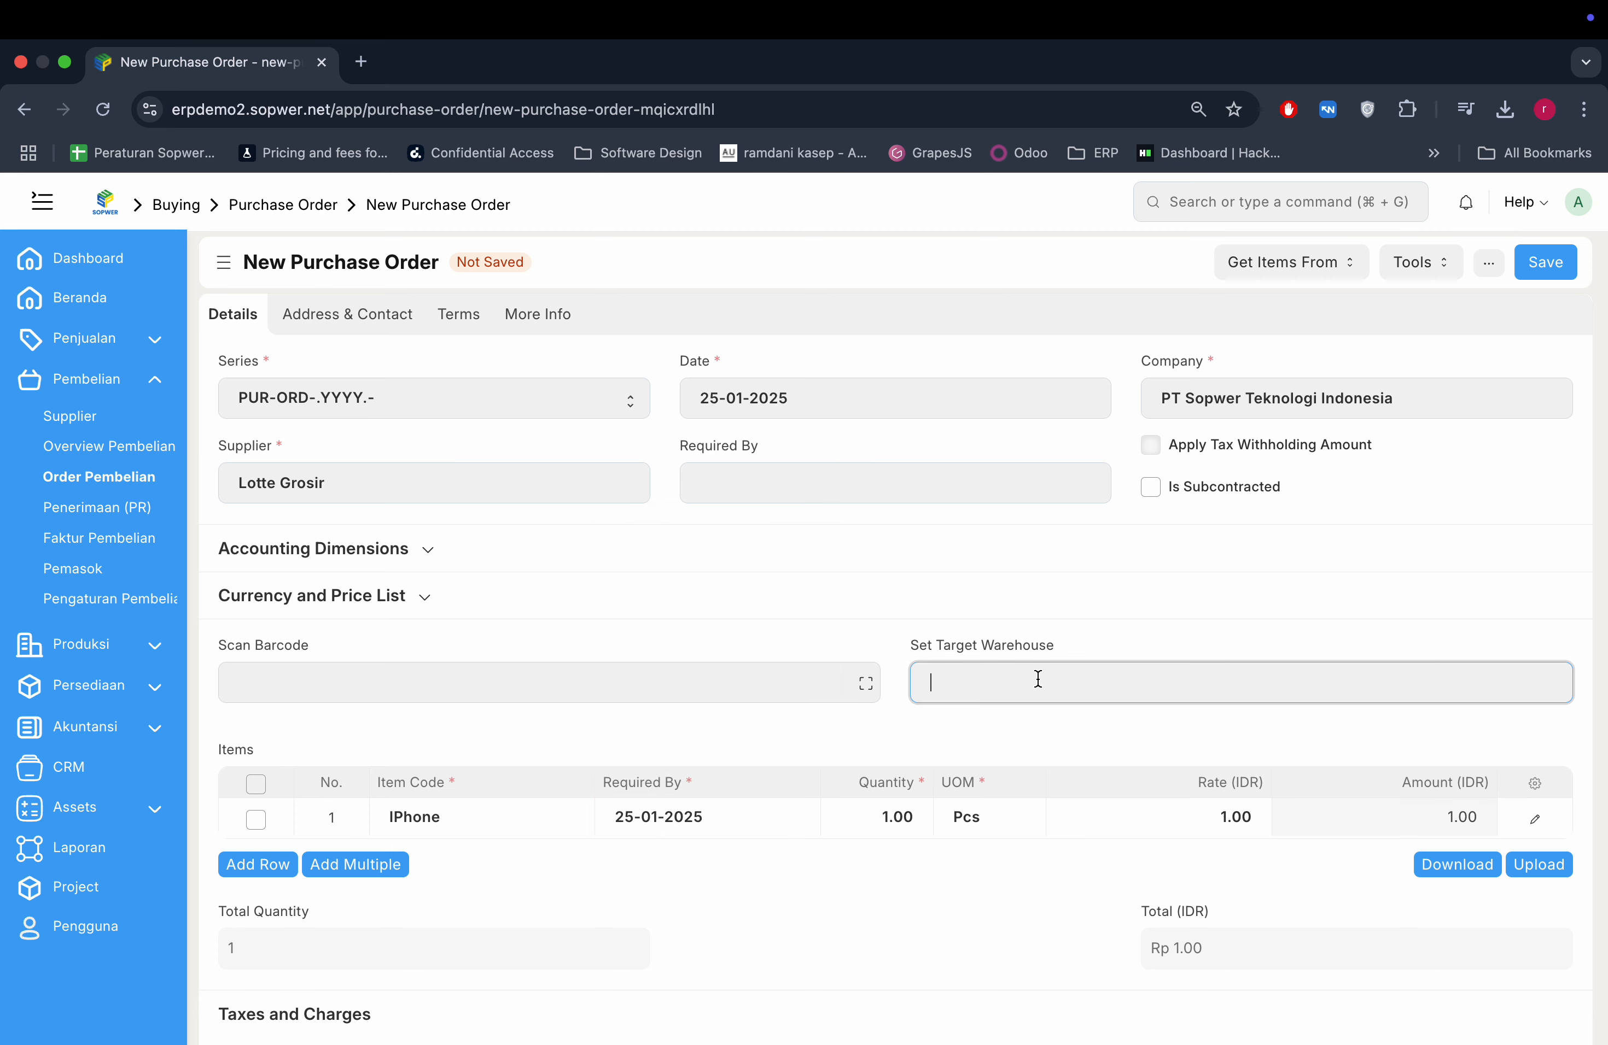
pyautogui.press('Down')
pyautogui.press('Down')
pyautogui.press('Return')
pyautogui.click(892, 811)
pyautogui.write('5')
pyautogui.click(1238, 819)
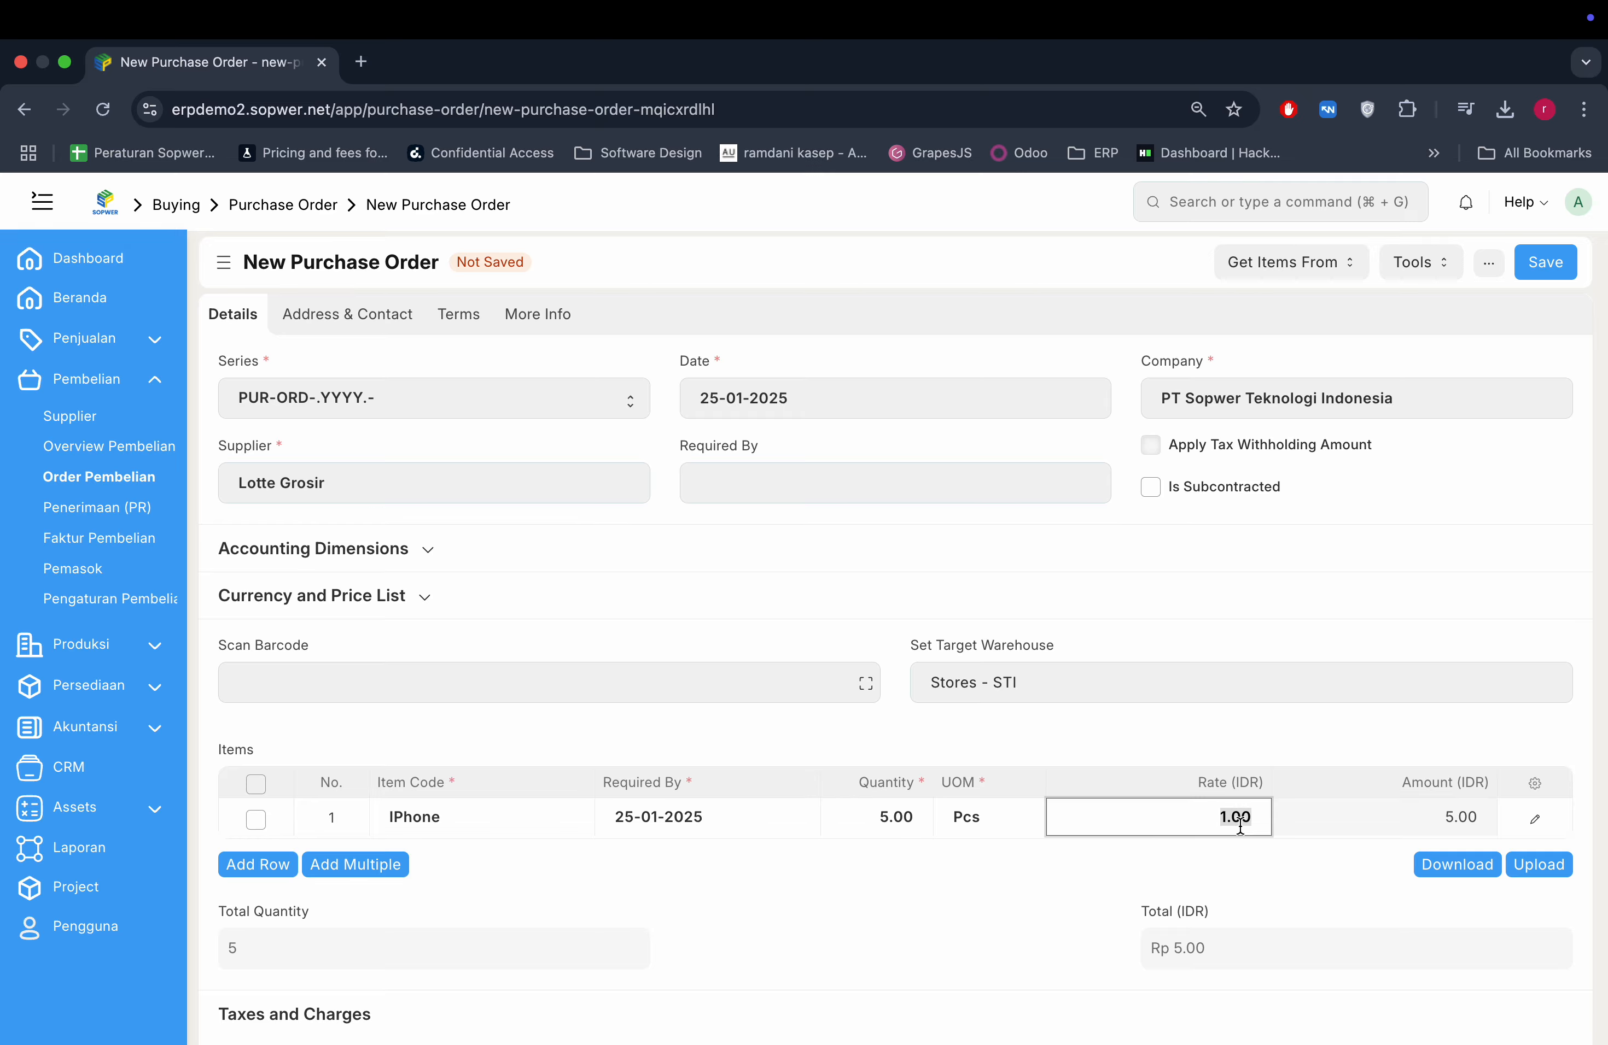
pyautogui.write('1,000,000')
pyautogui.click(1062, 892)
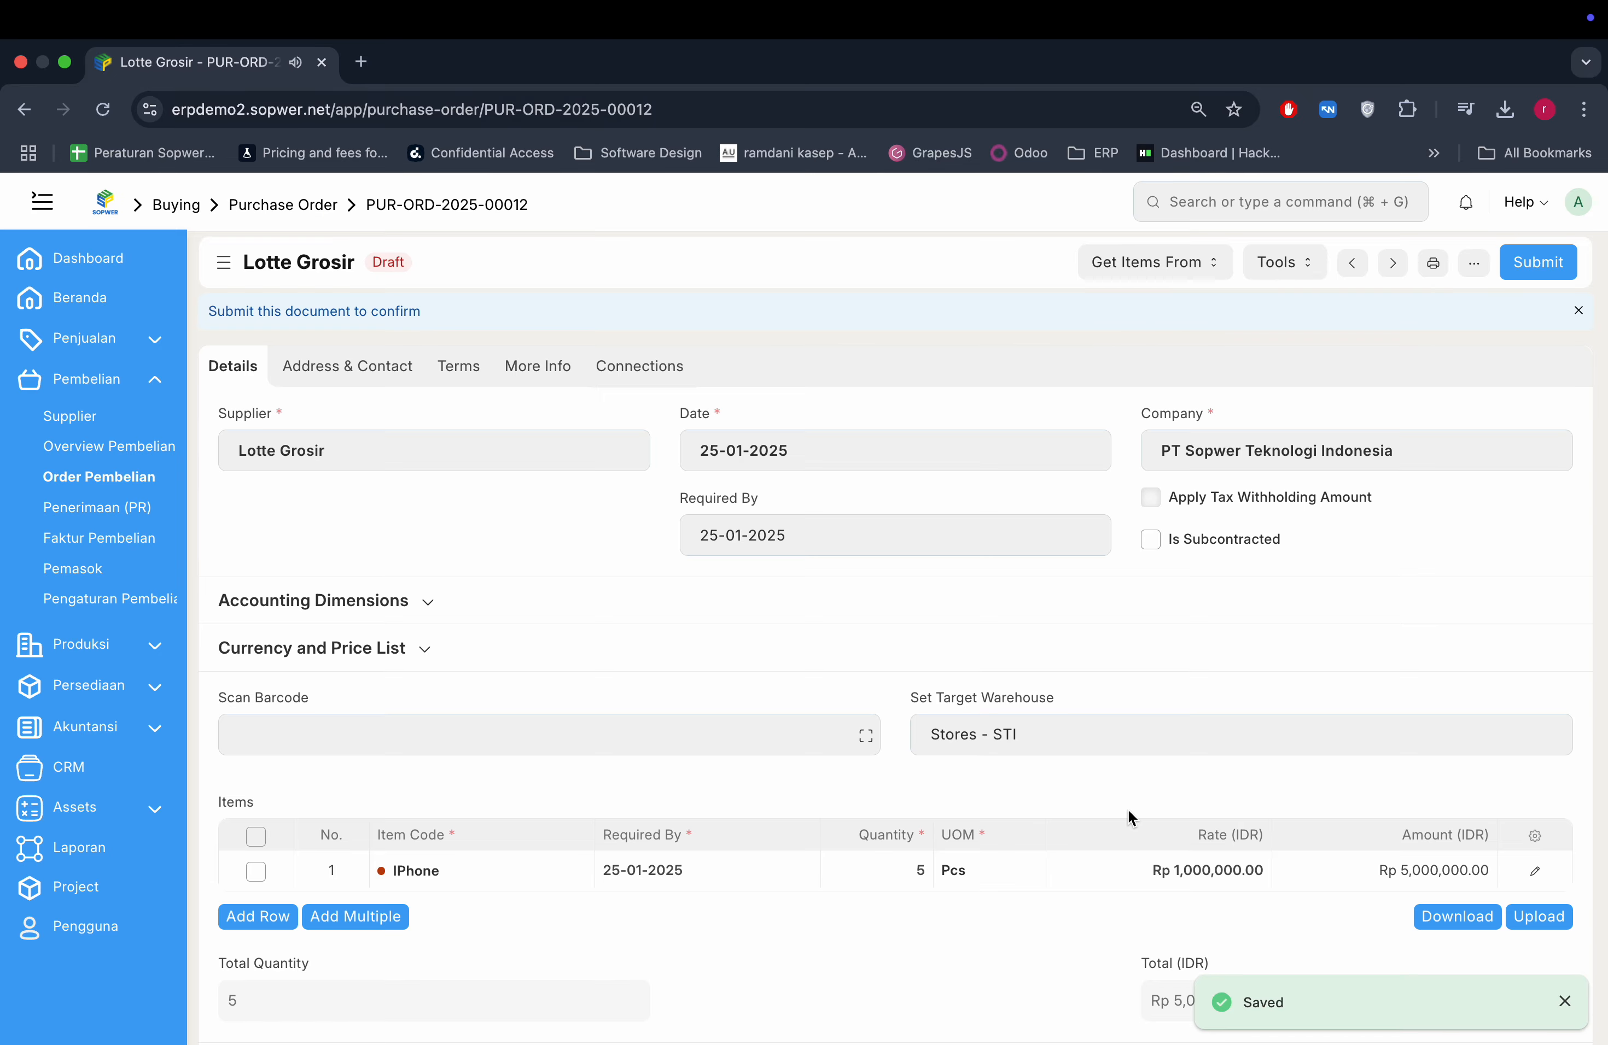
# Step: Save and submit the Lotte Grosir purchase order and create a purchase receipt from it
pyautogui.press('super+s')
pyautogui.press('Return')
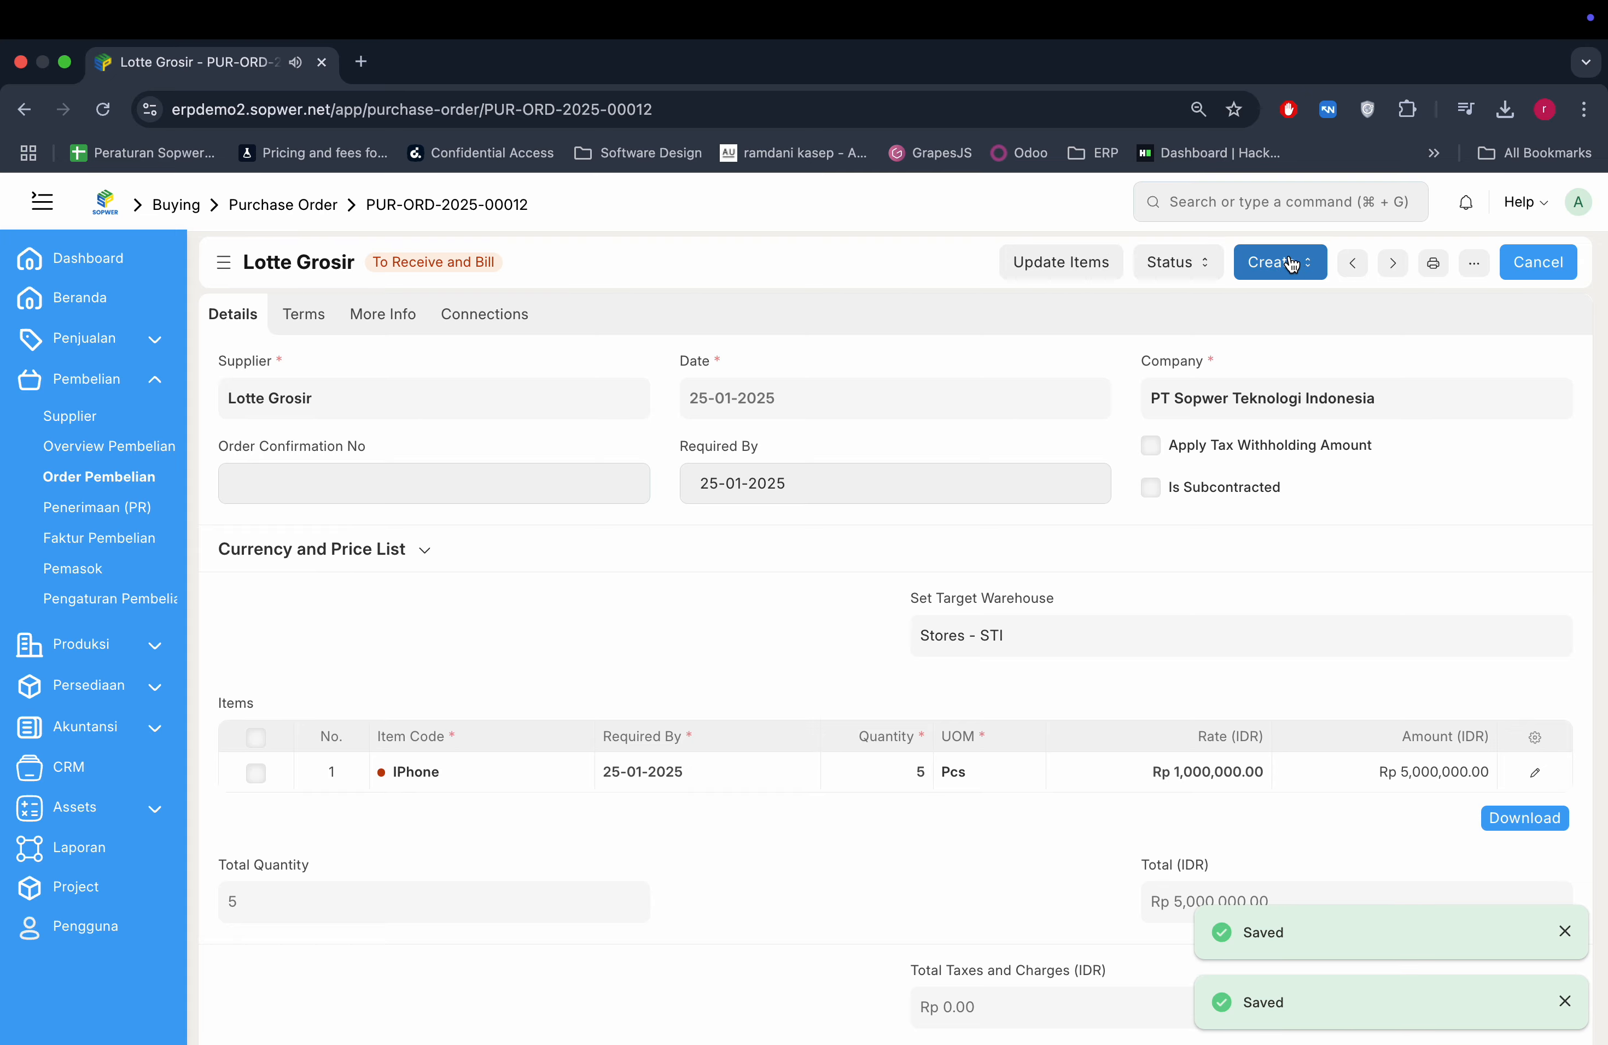
pyautogui.click(1295, 266)
pyautogui.click(1303, 301)
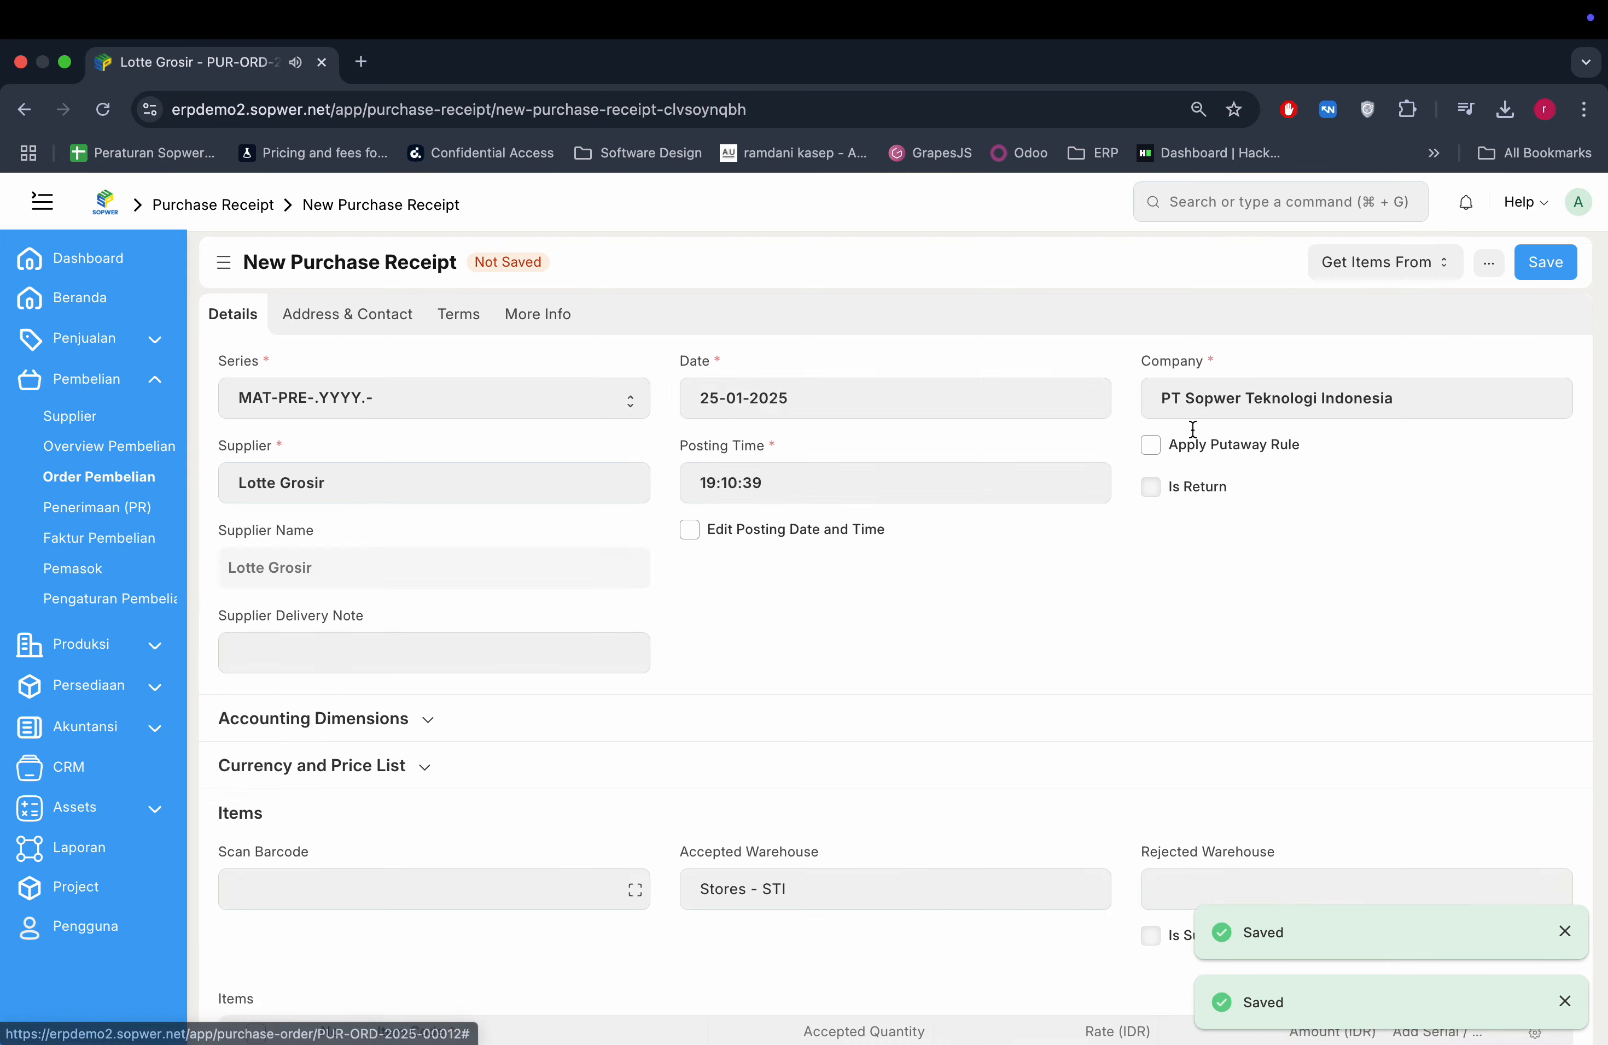
# Step: Set the IPhone's accepted quantity to 3 on the new purchase receipt, and save and submit it
pyautogui.click(869, 987)
pyautogui.write('3')
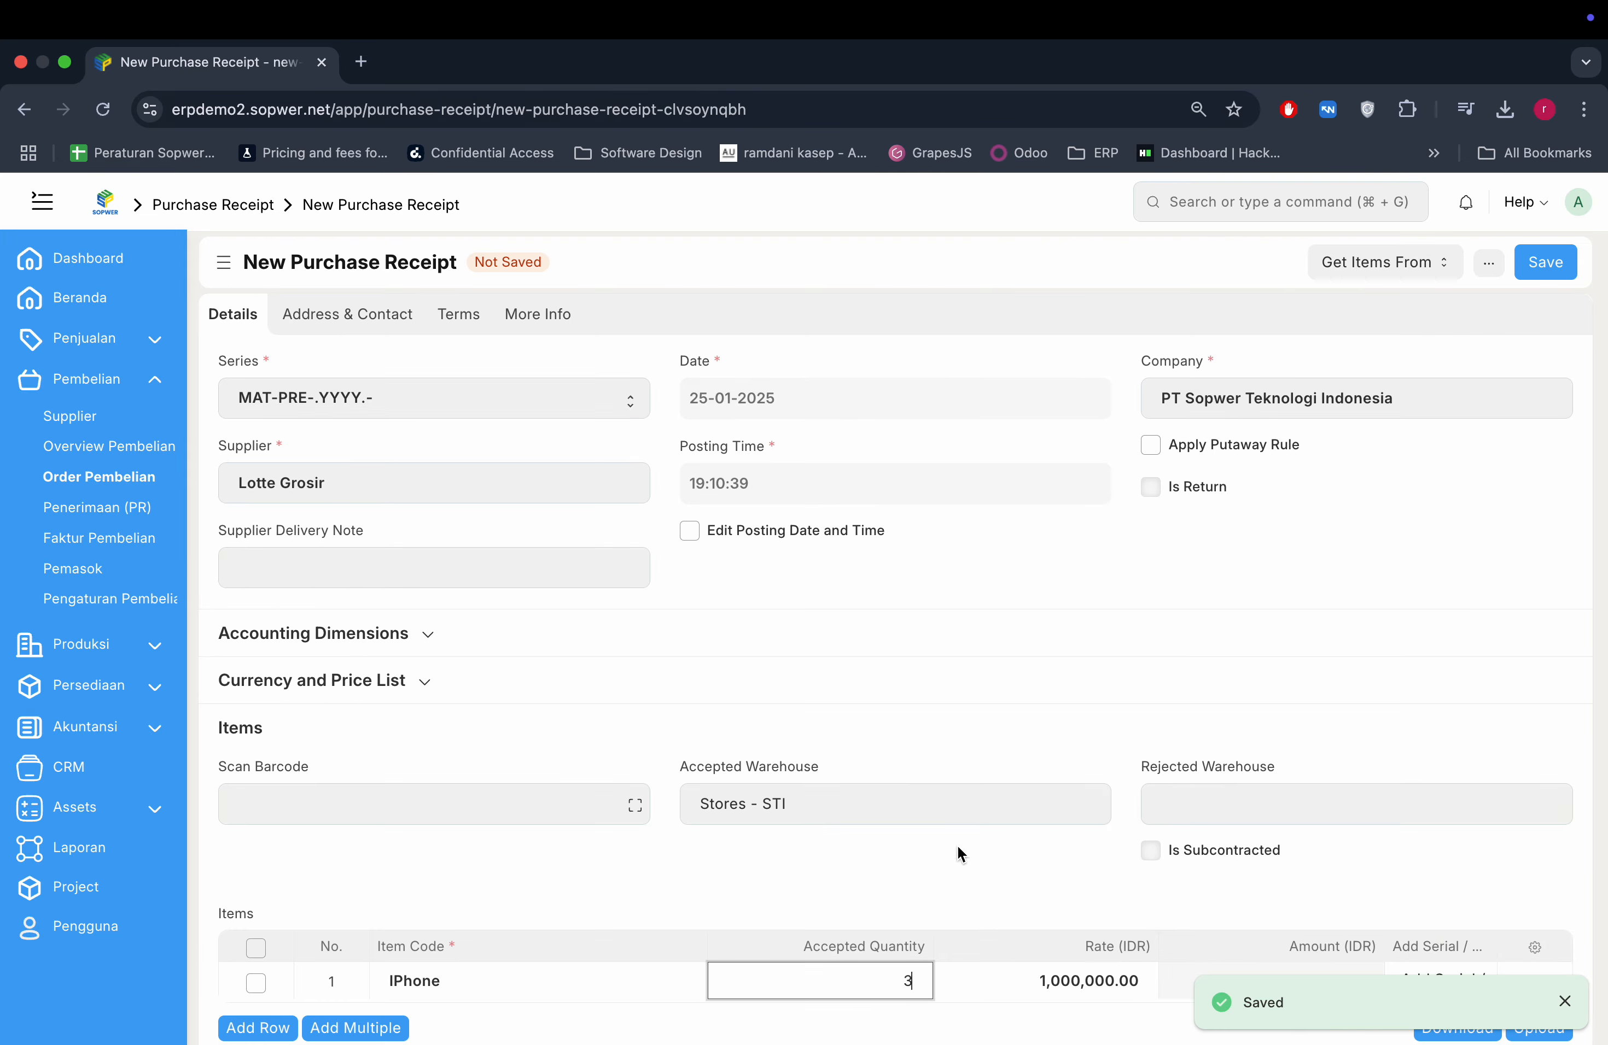
pyautogui.scroll(-3, 1005, 824)
pyautogui.hotkey('ctrl', 's')
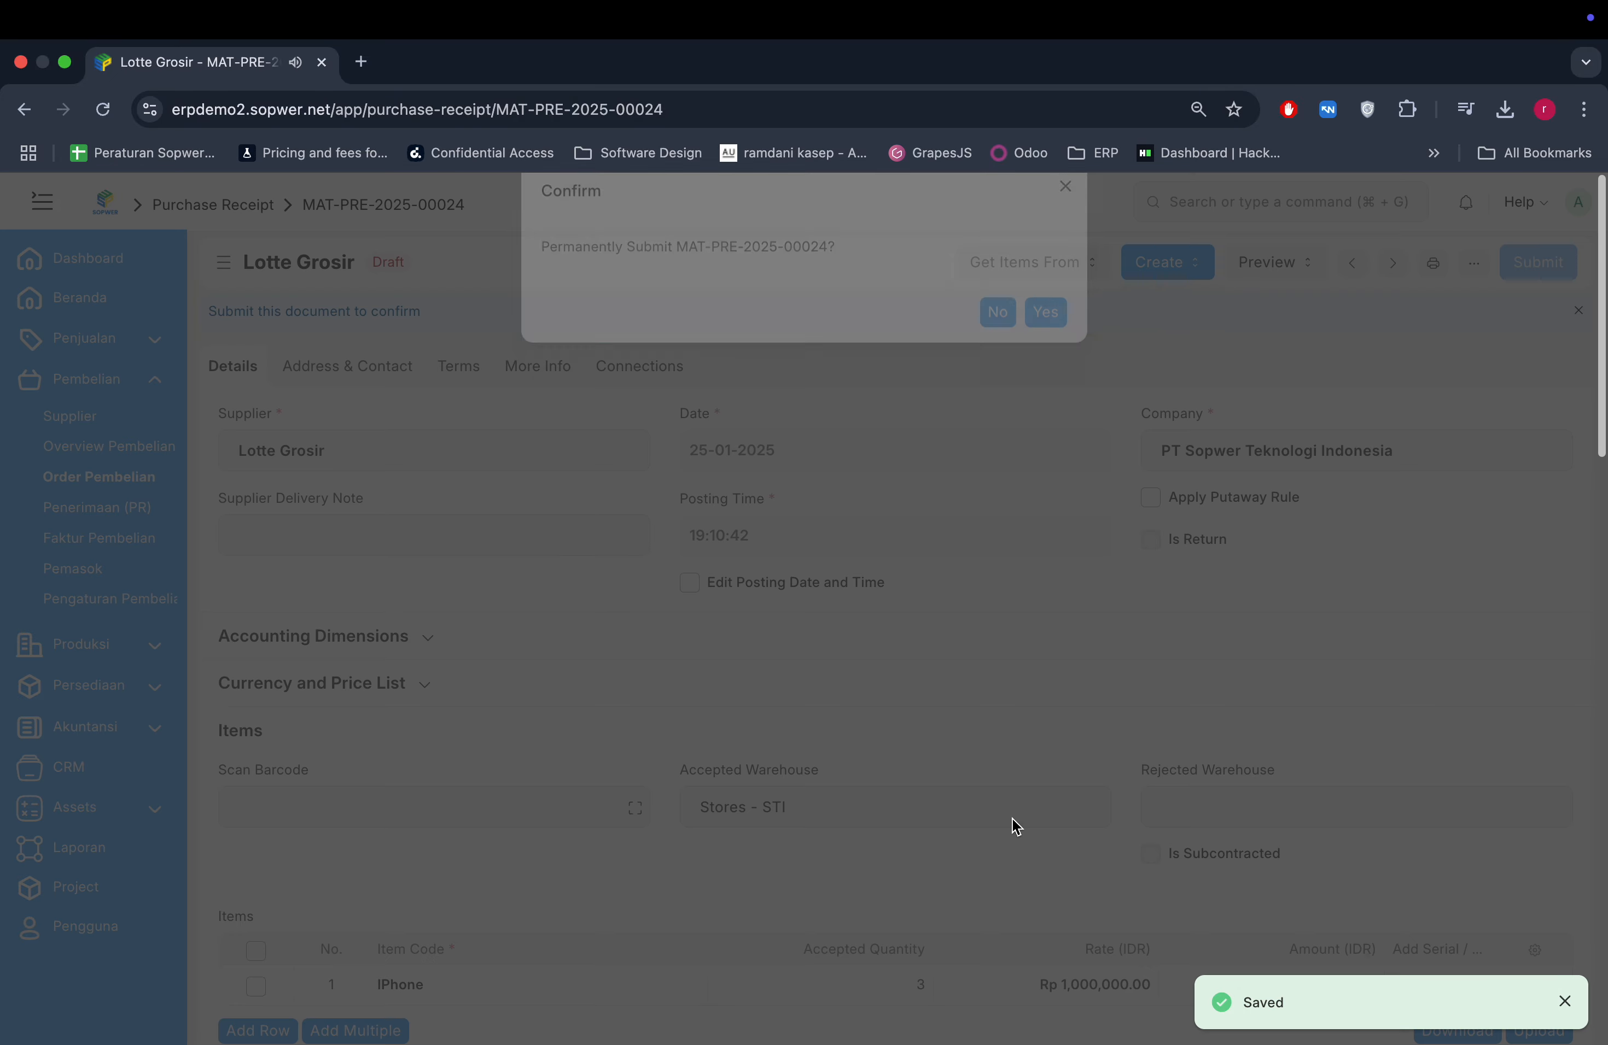
pyautogui.press('Return')
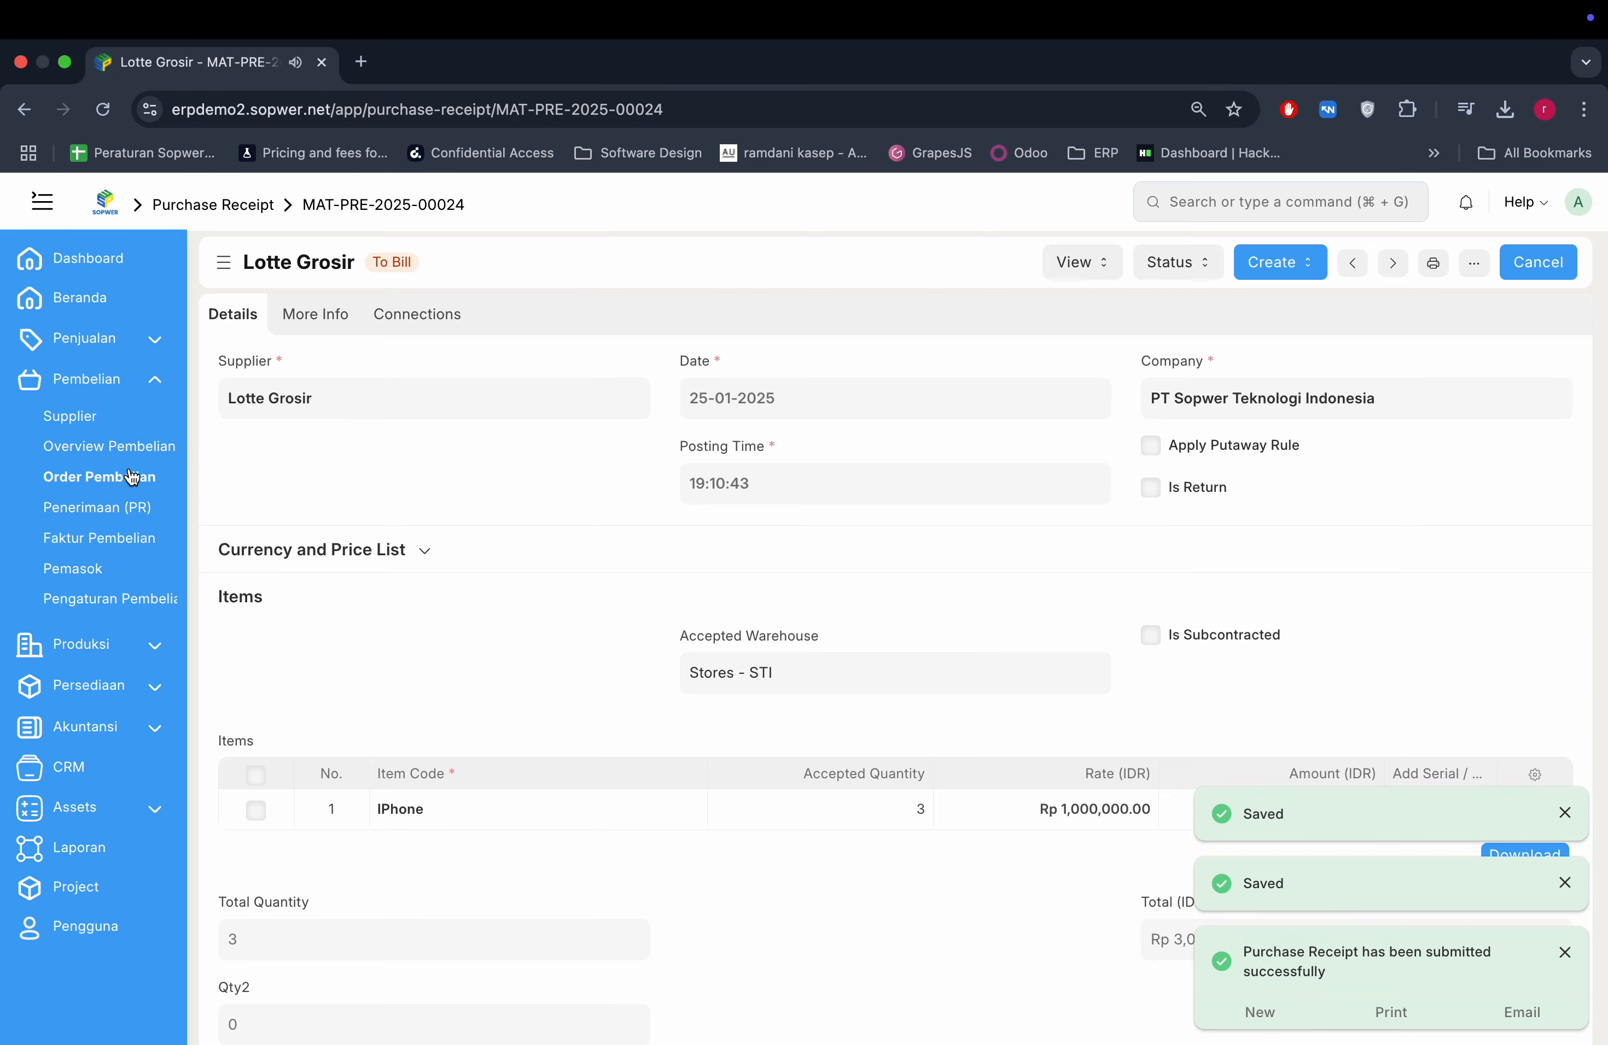
# Step: Put the new Lotte Grosir purchase order on hold with the reason "produksinya lama dari pihak supplier mungkin sekitar 3 bulan lagi"
pyautogui.click(117, 482)
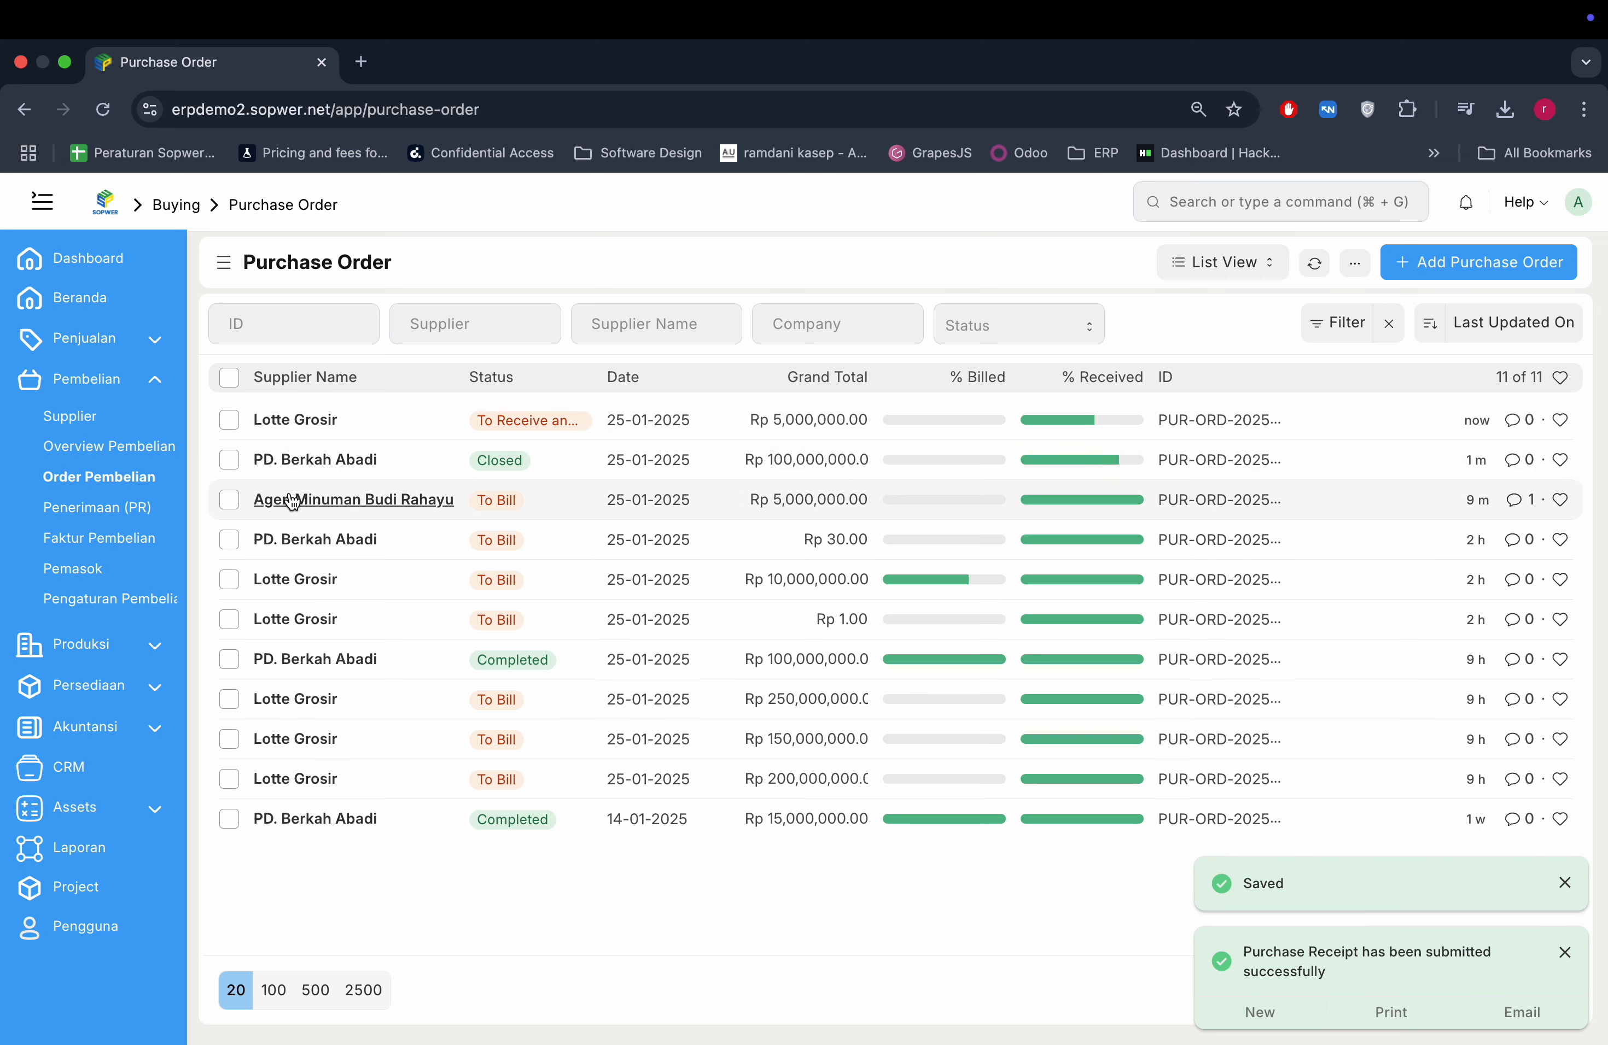
pyautogui.click(292, 419)
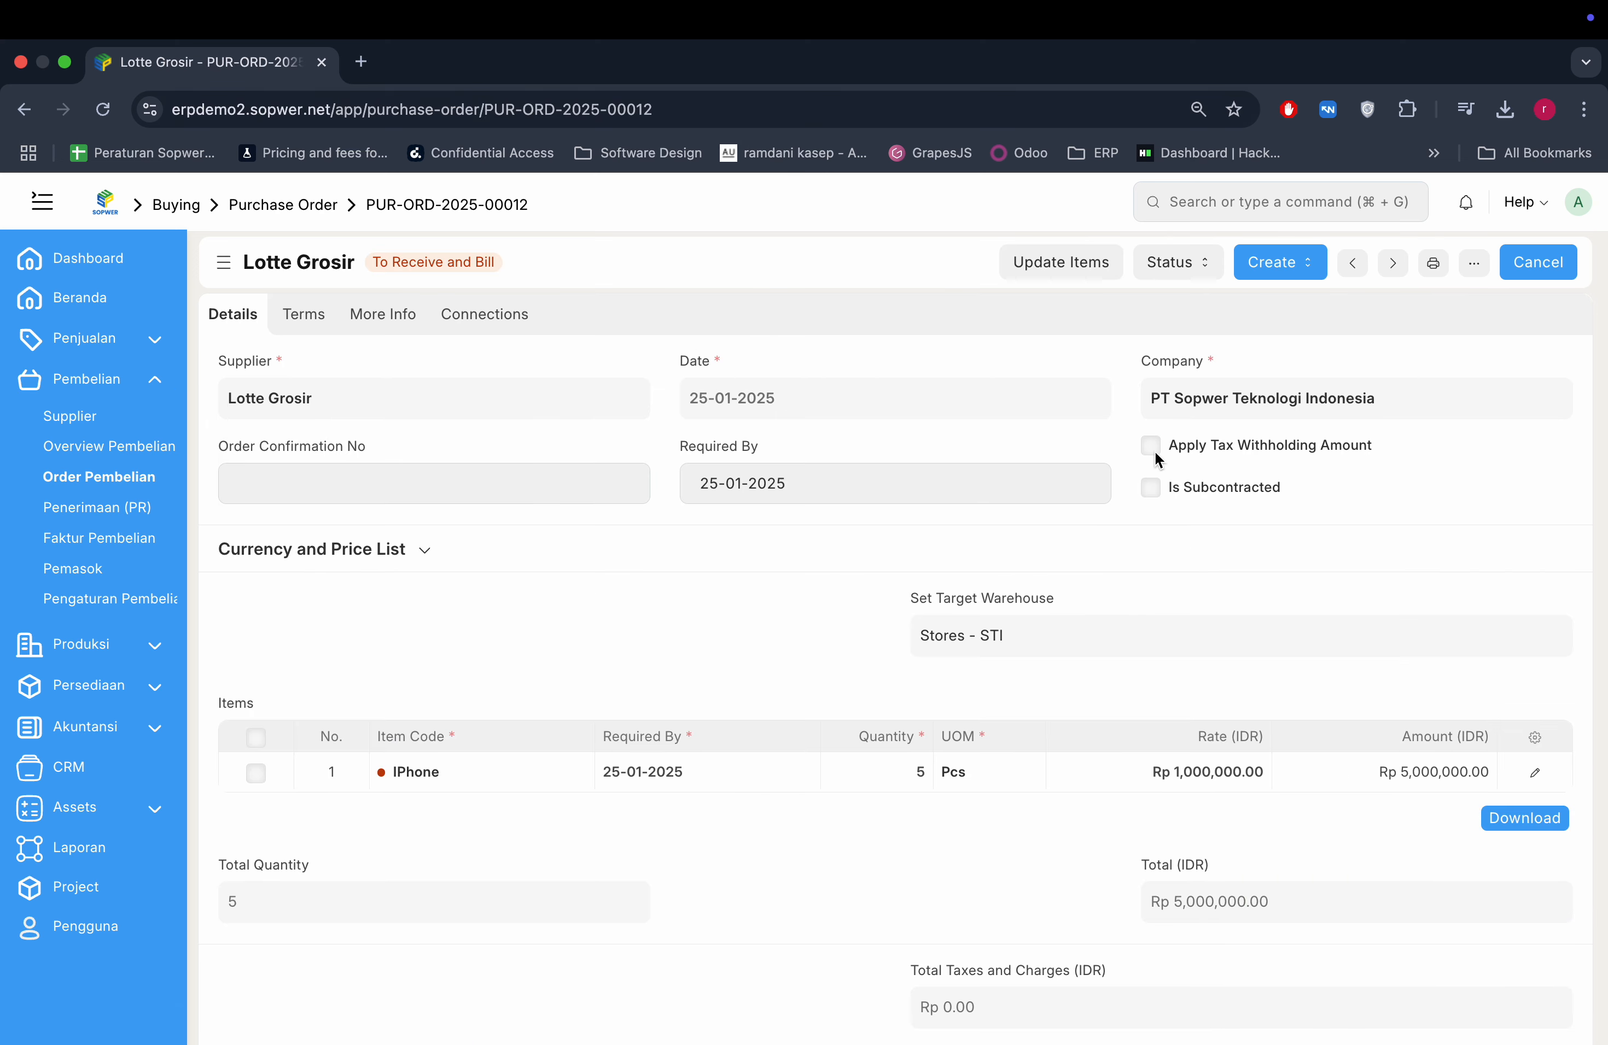
pyautogui.click(1173, 266)
pyautogui.click(1169, 306)
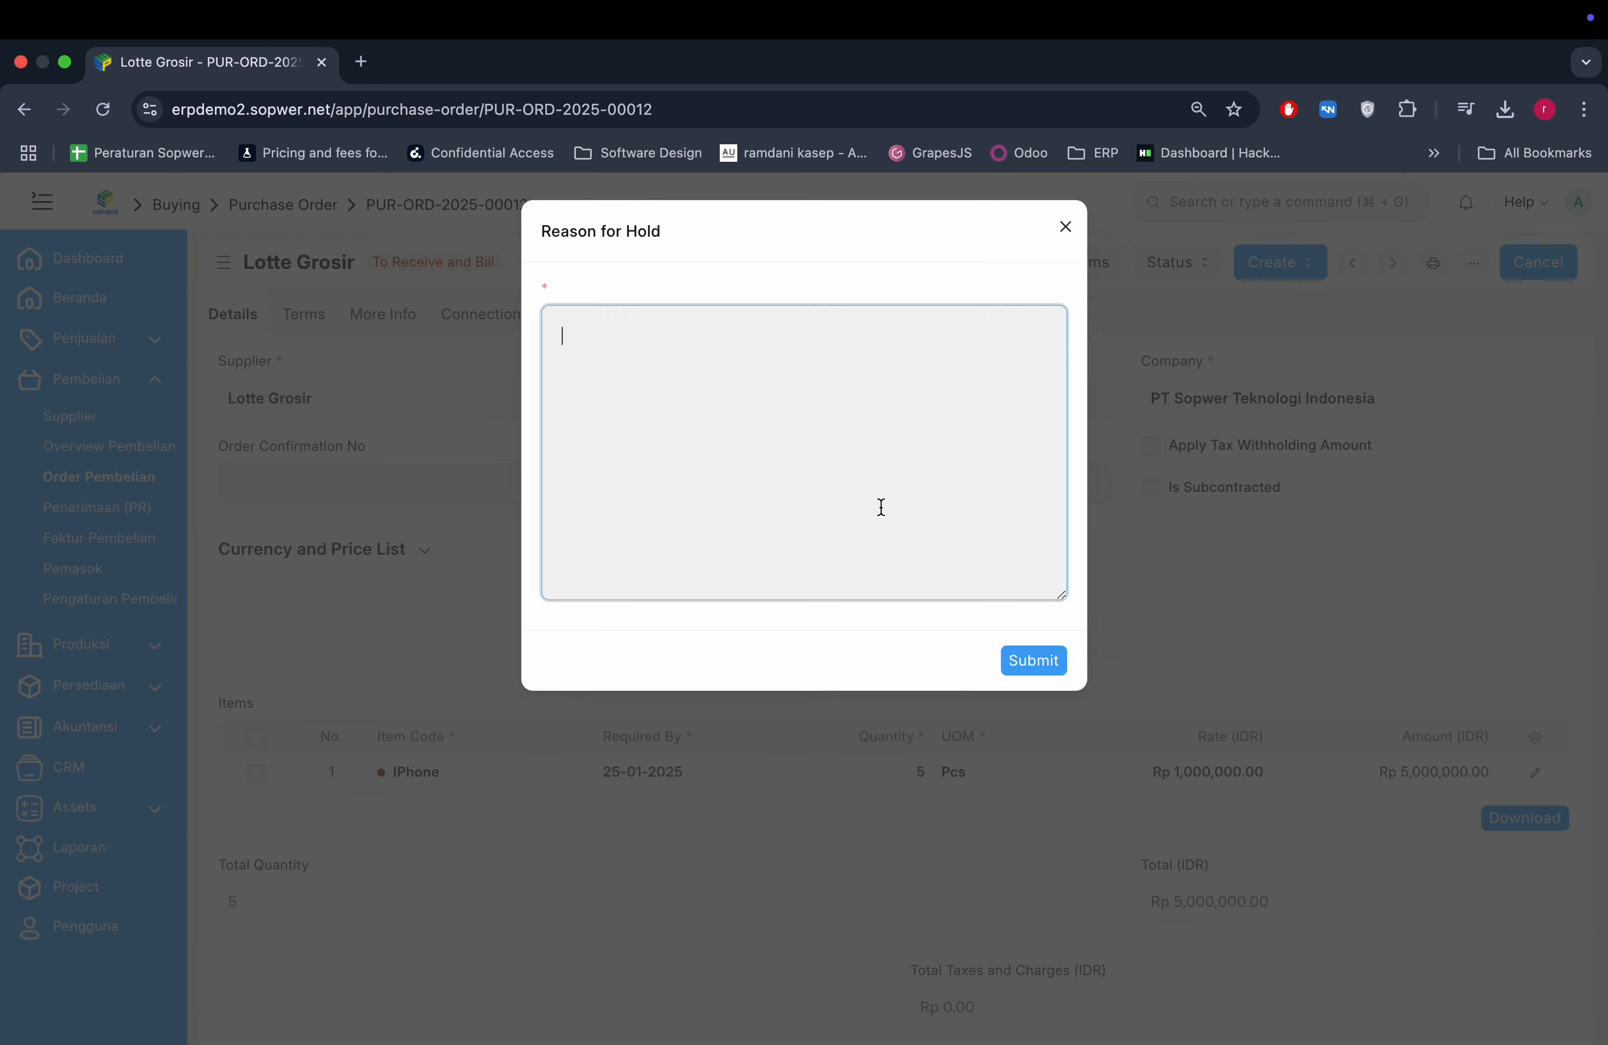
pyautogui.write('produksinya lama dari pihak')
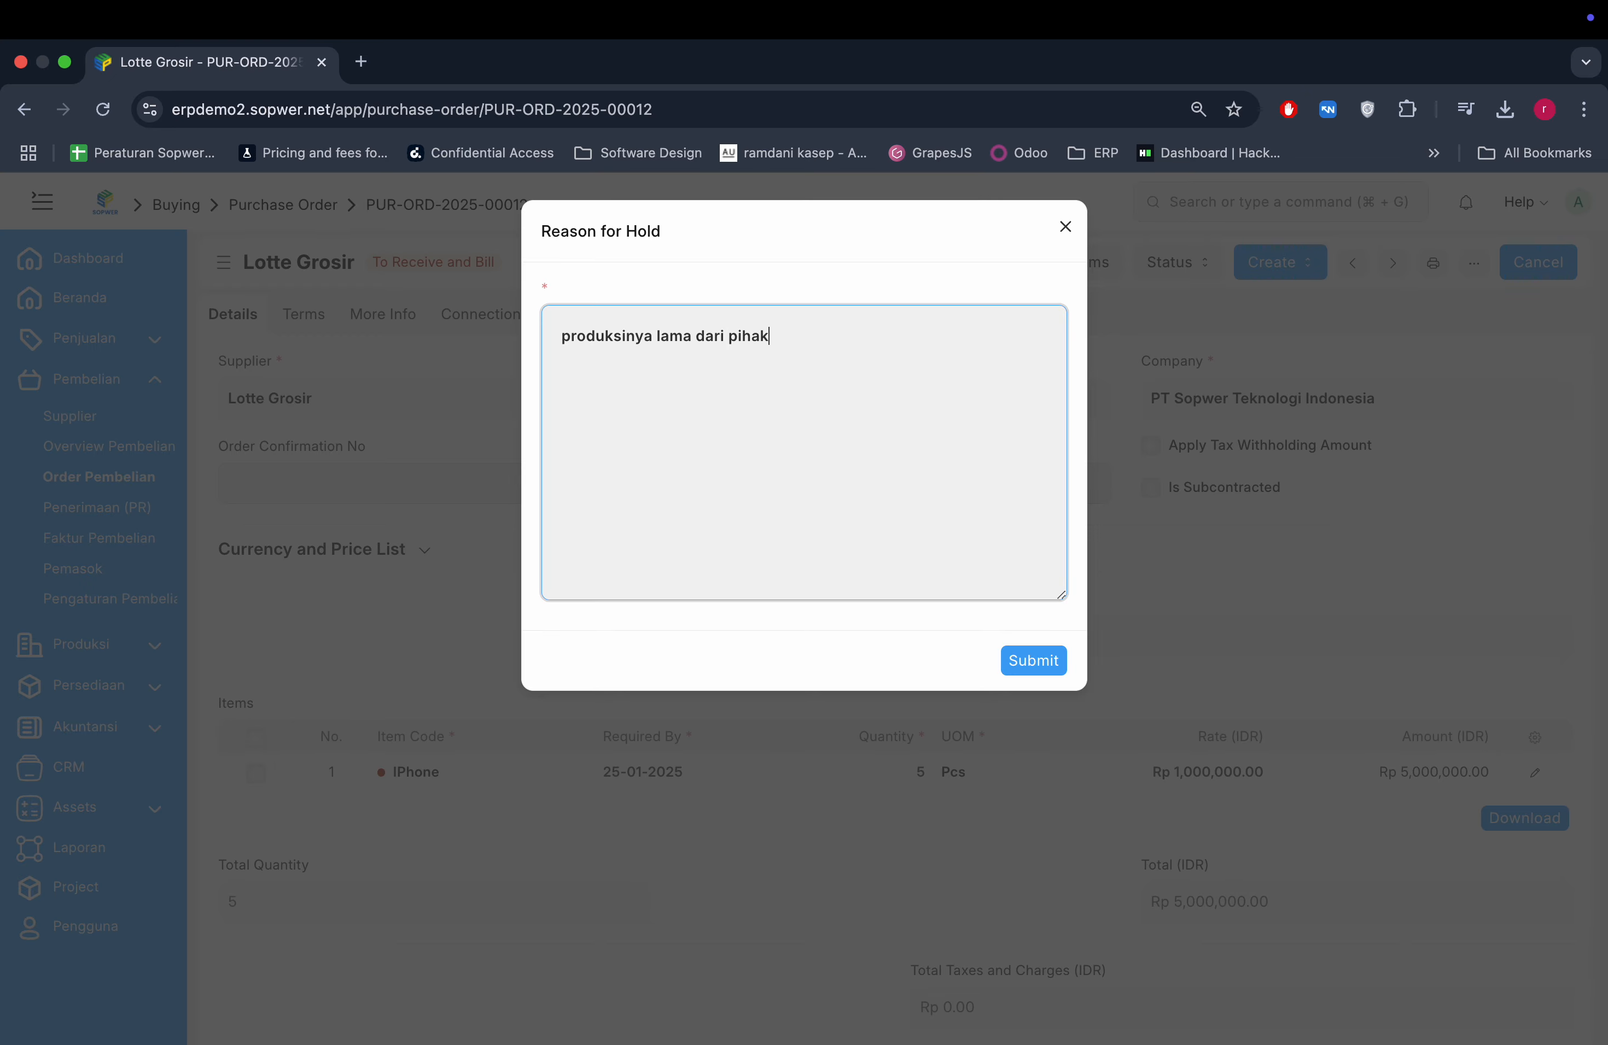
pyautogui.write(' supplier mungkin sekita')
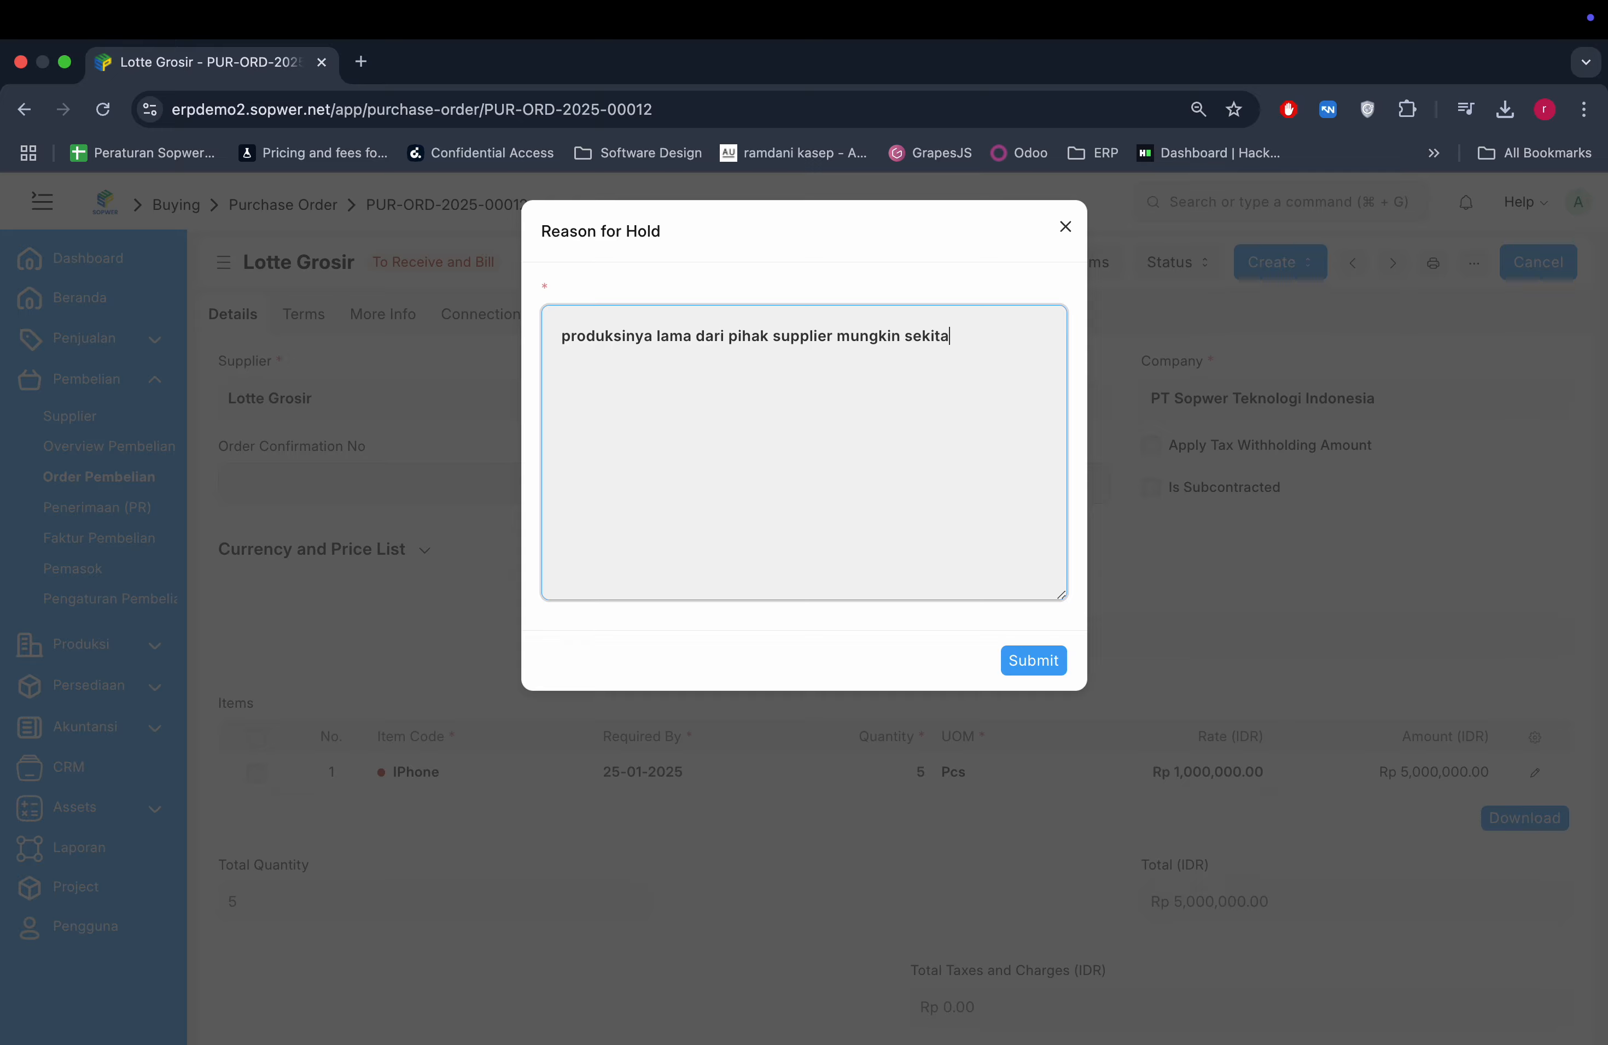
pyautogui.write('r 3 bulan lagi')
pyautogui.click(1034, 660)
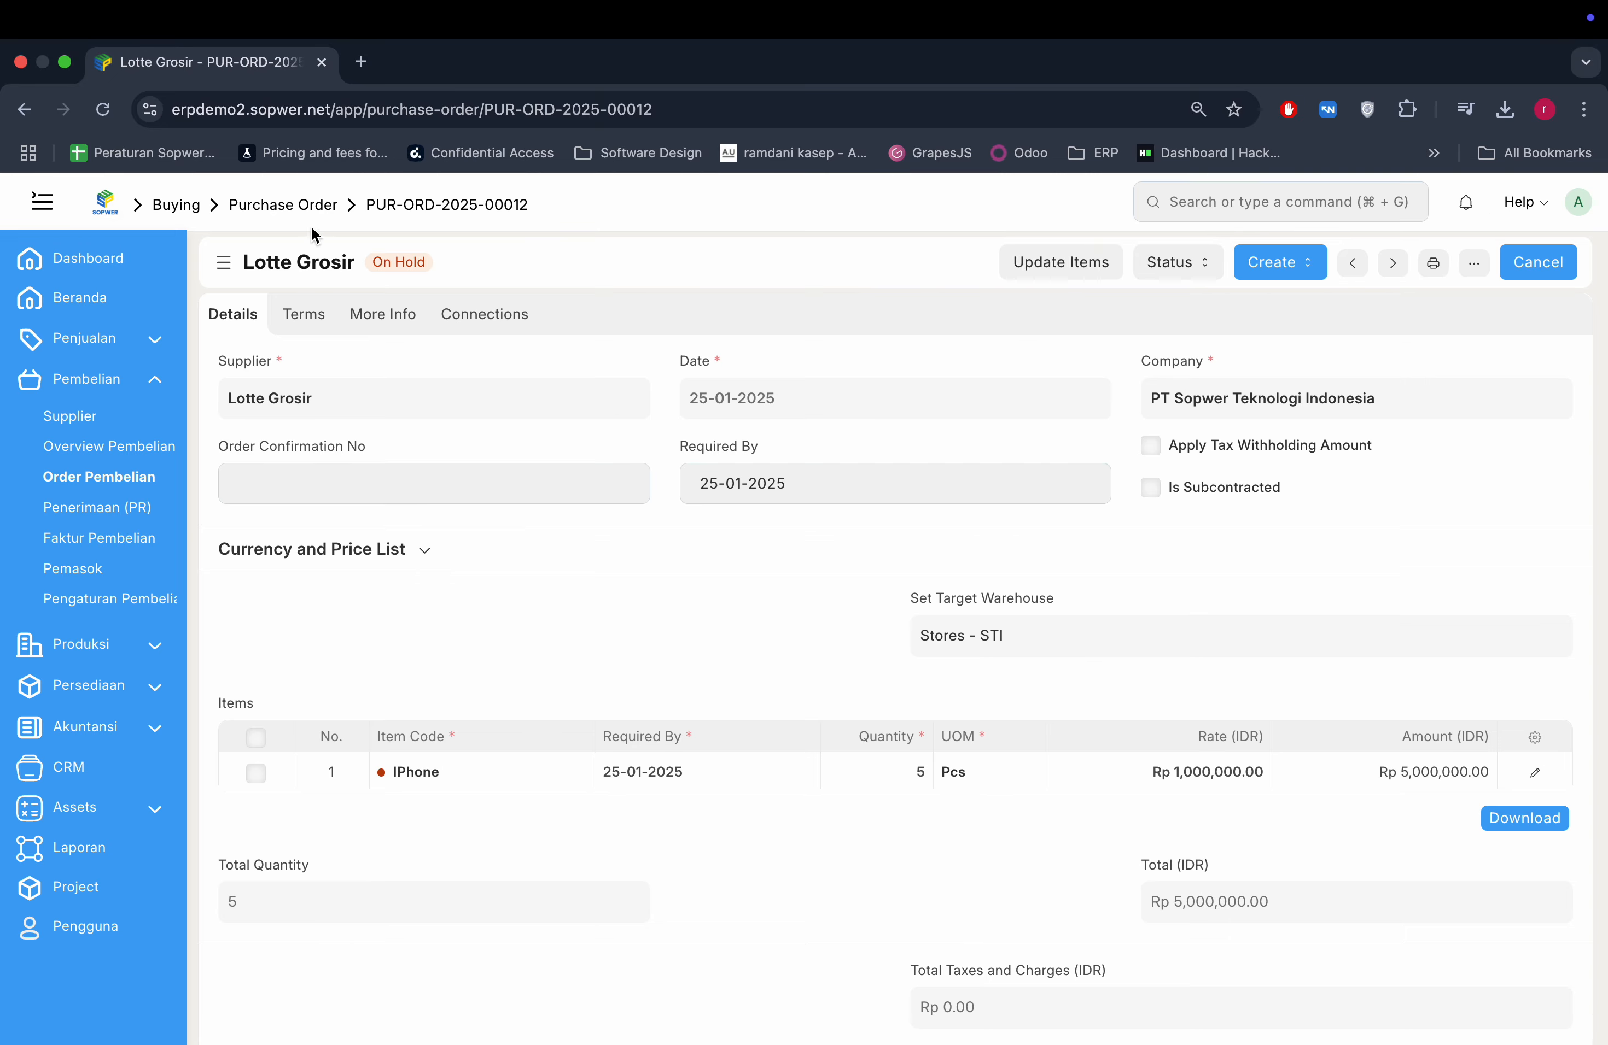
# Step: Return to the purchase order list and view the available status filter options
pyautogui.click(307, 207)
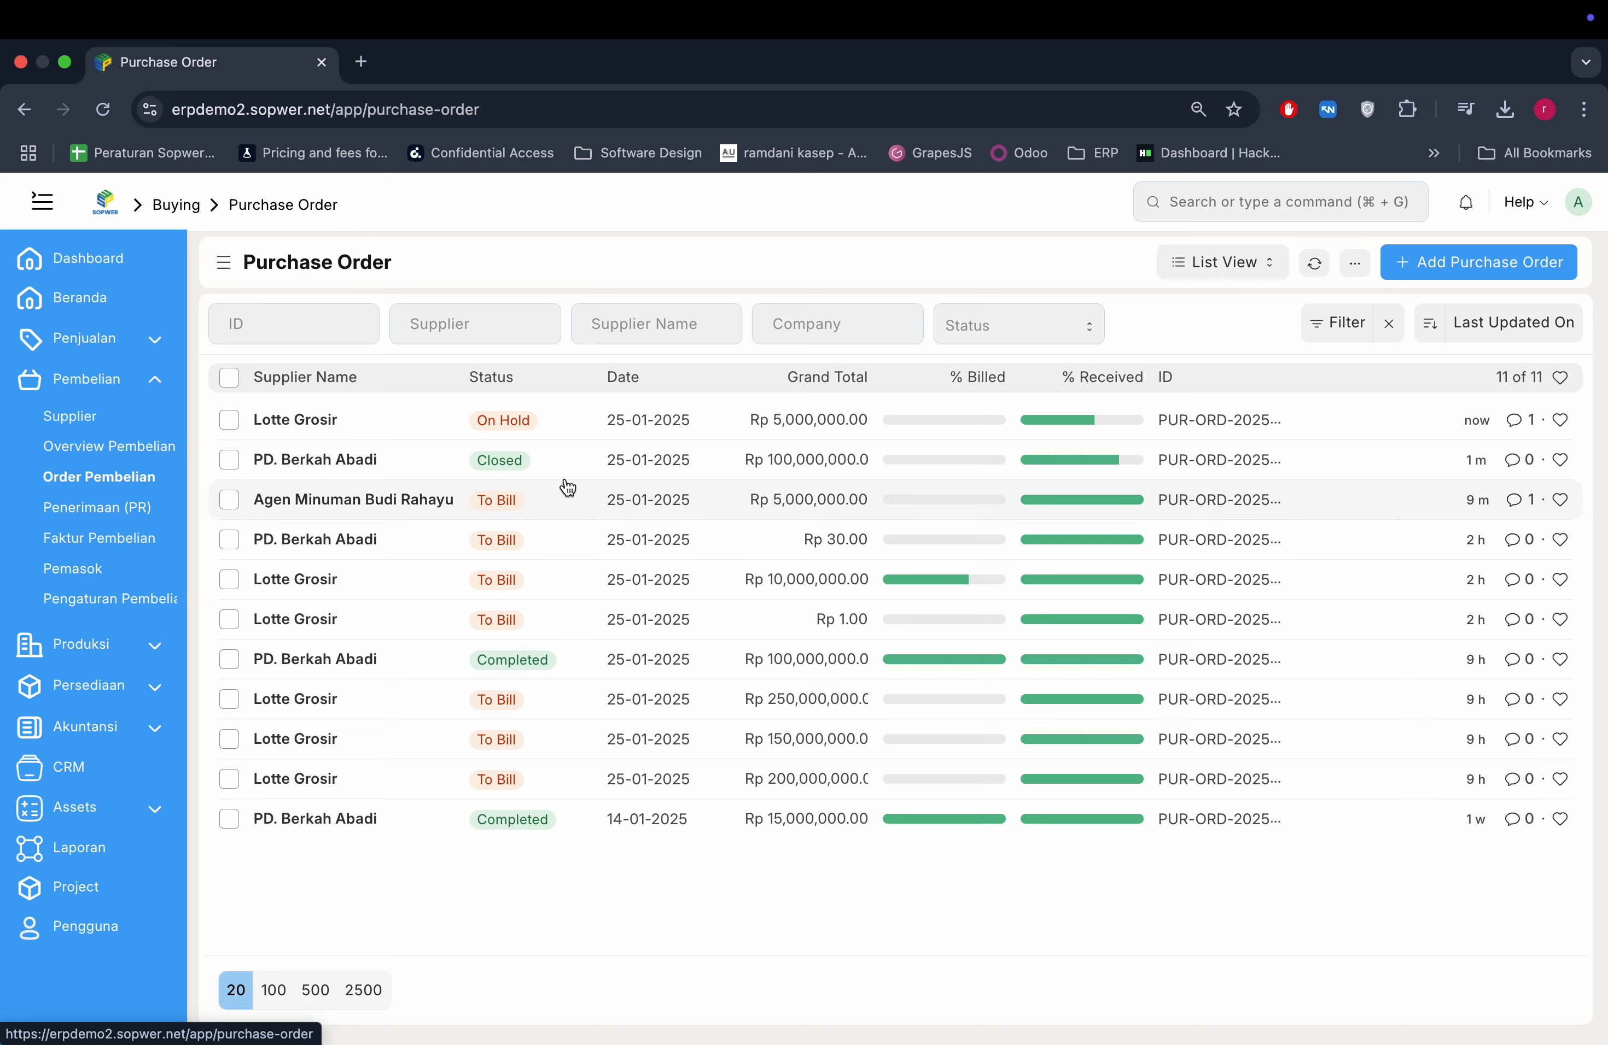
pyautogui.click(1025, 326)
pyautogui.click(854, 269)
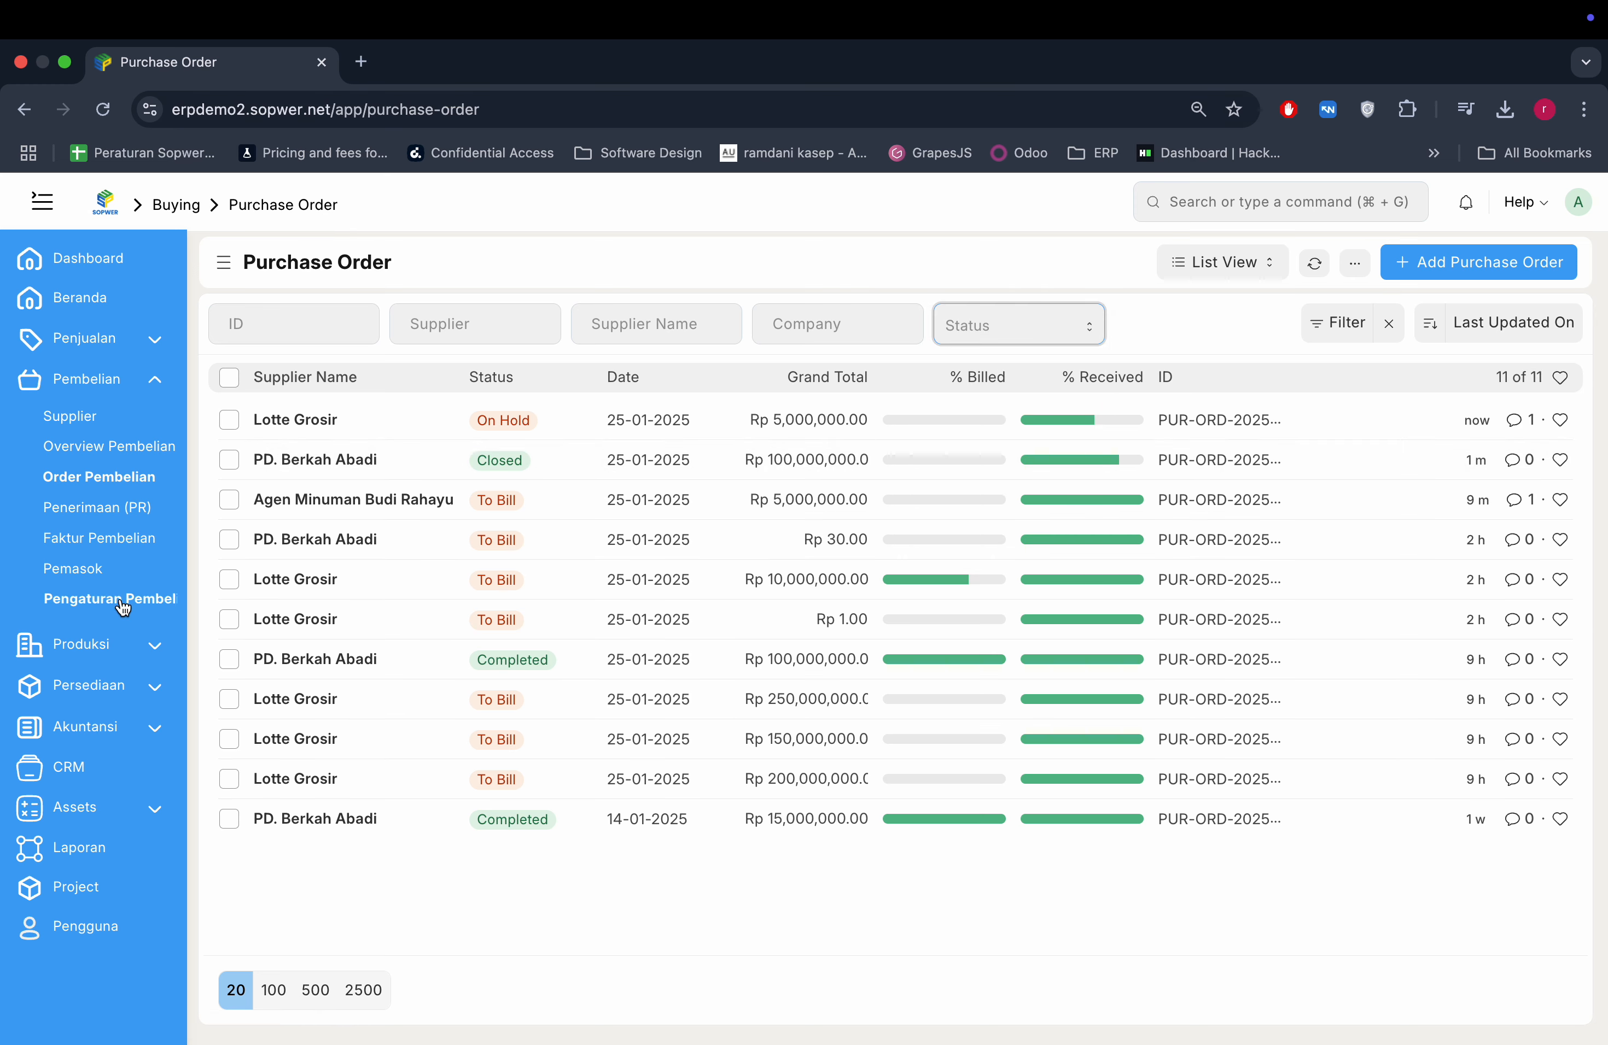
# Step: Resume the on-hold Lotte Grosir purchase order and return to the purchase order list
pyautogui.click(297, 426)
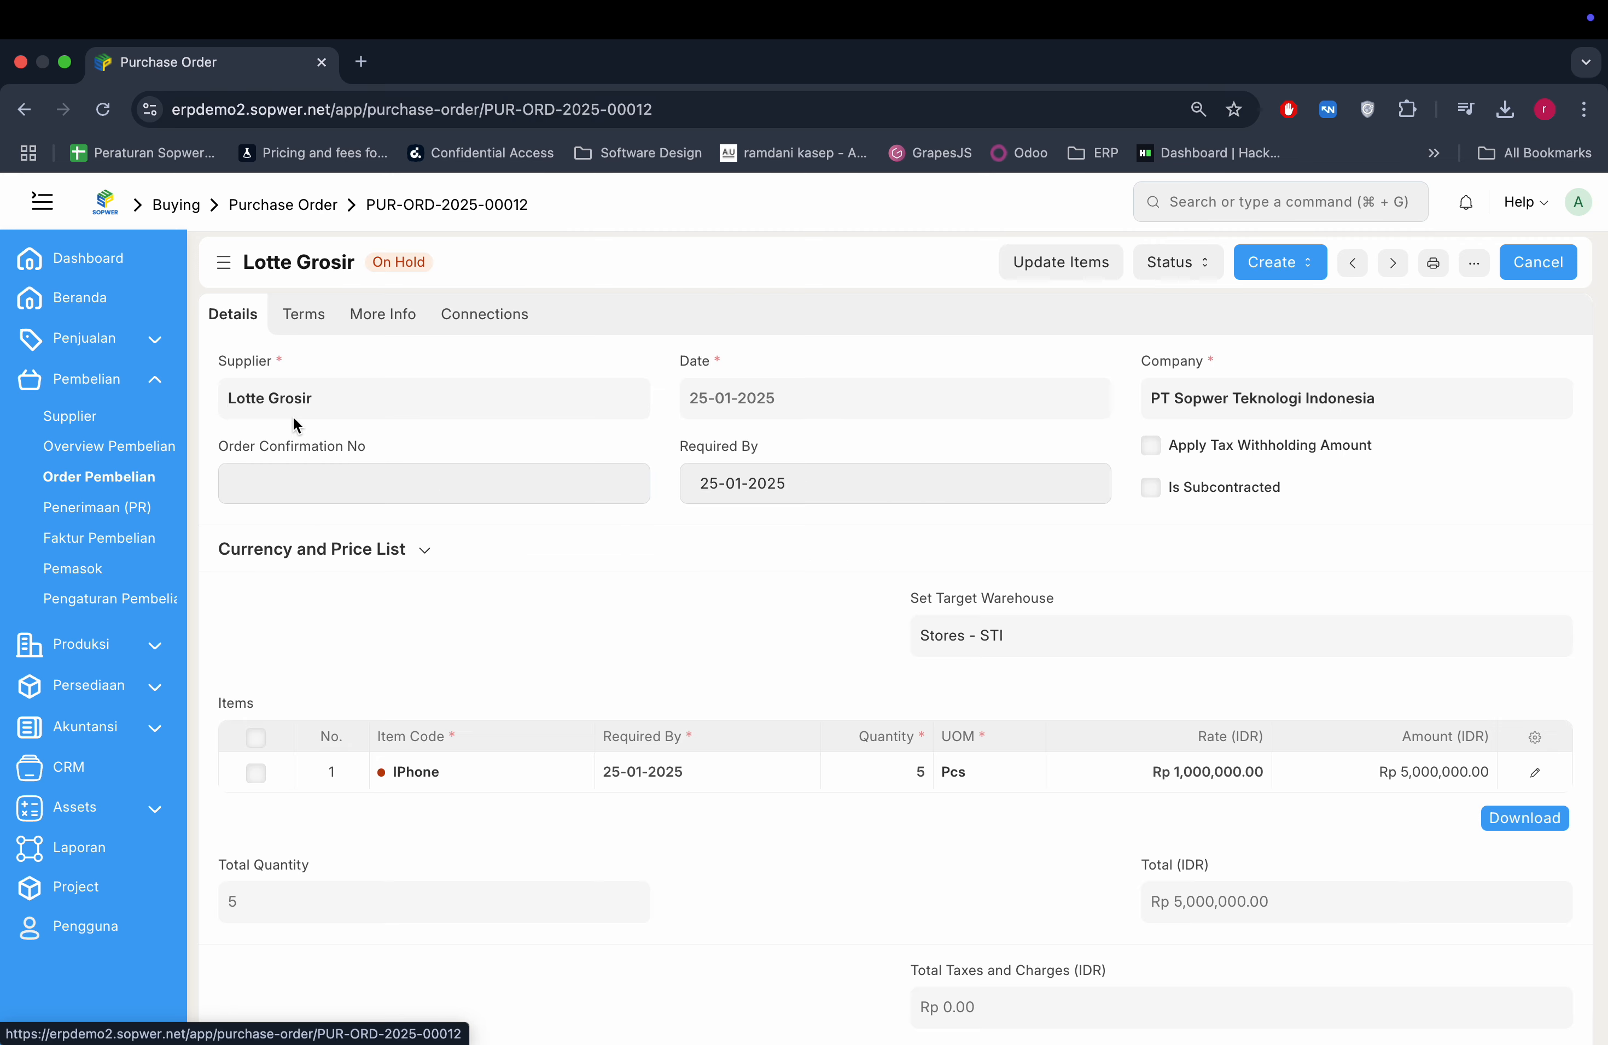
pyautogui.click(1167, 273)
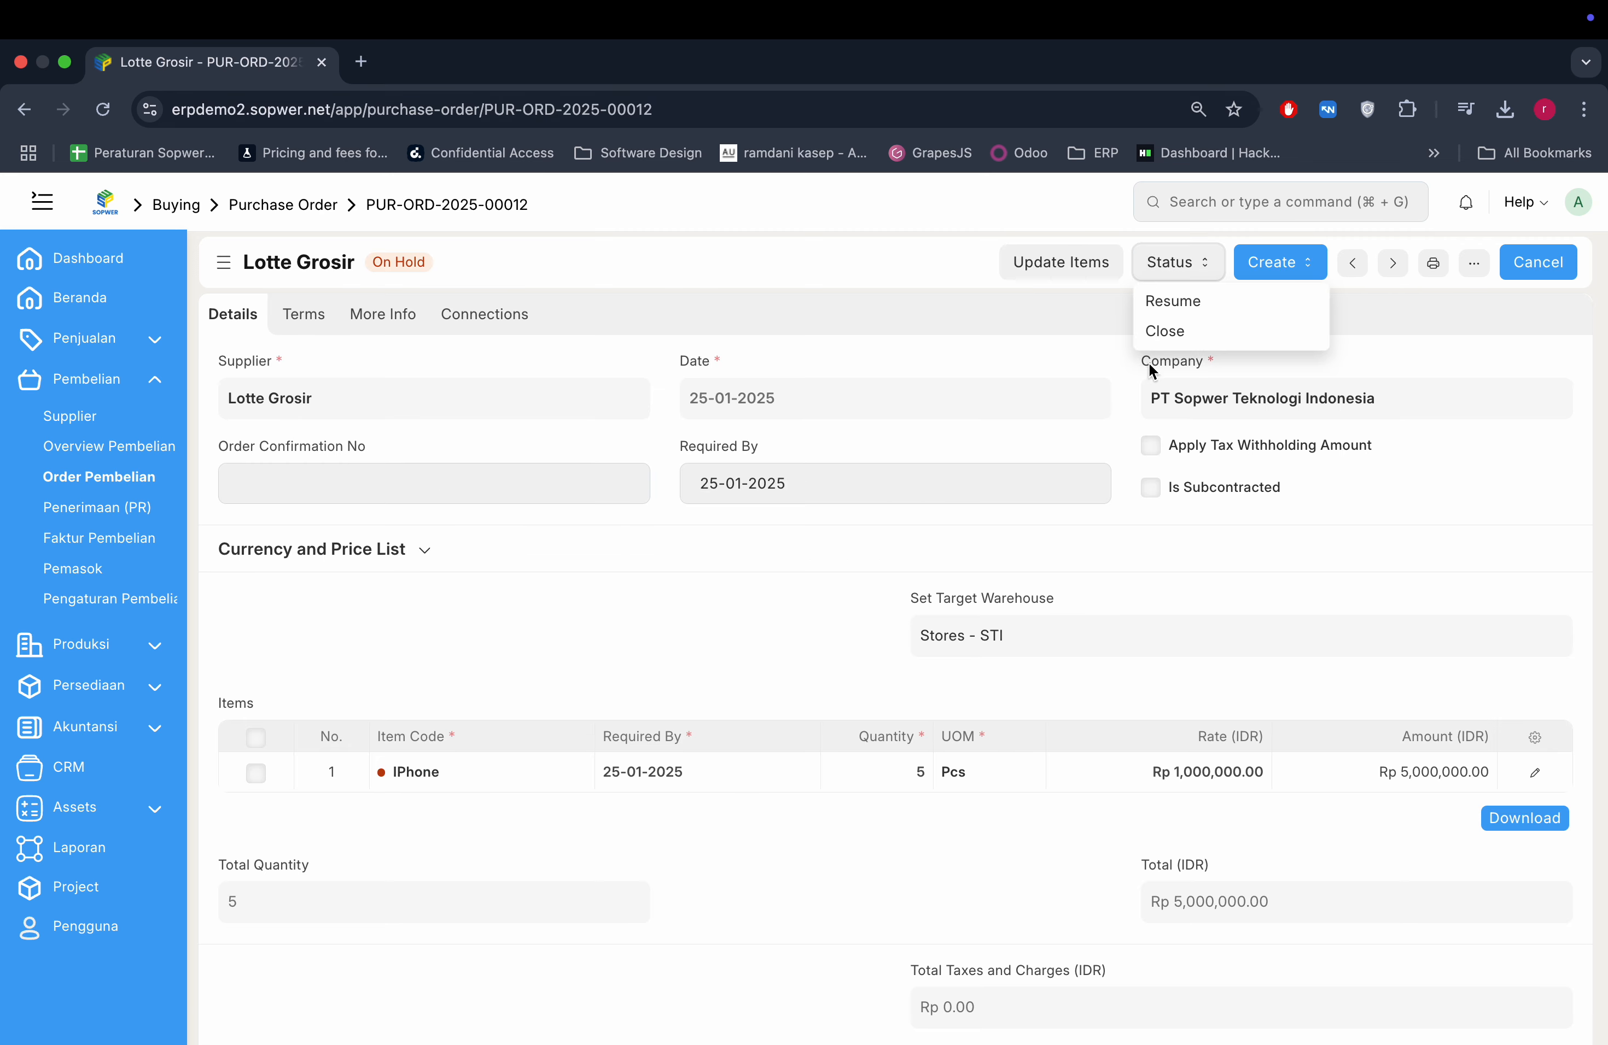
pyautogui.click(1183, 316)
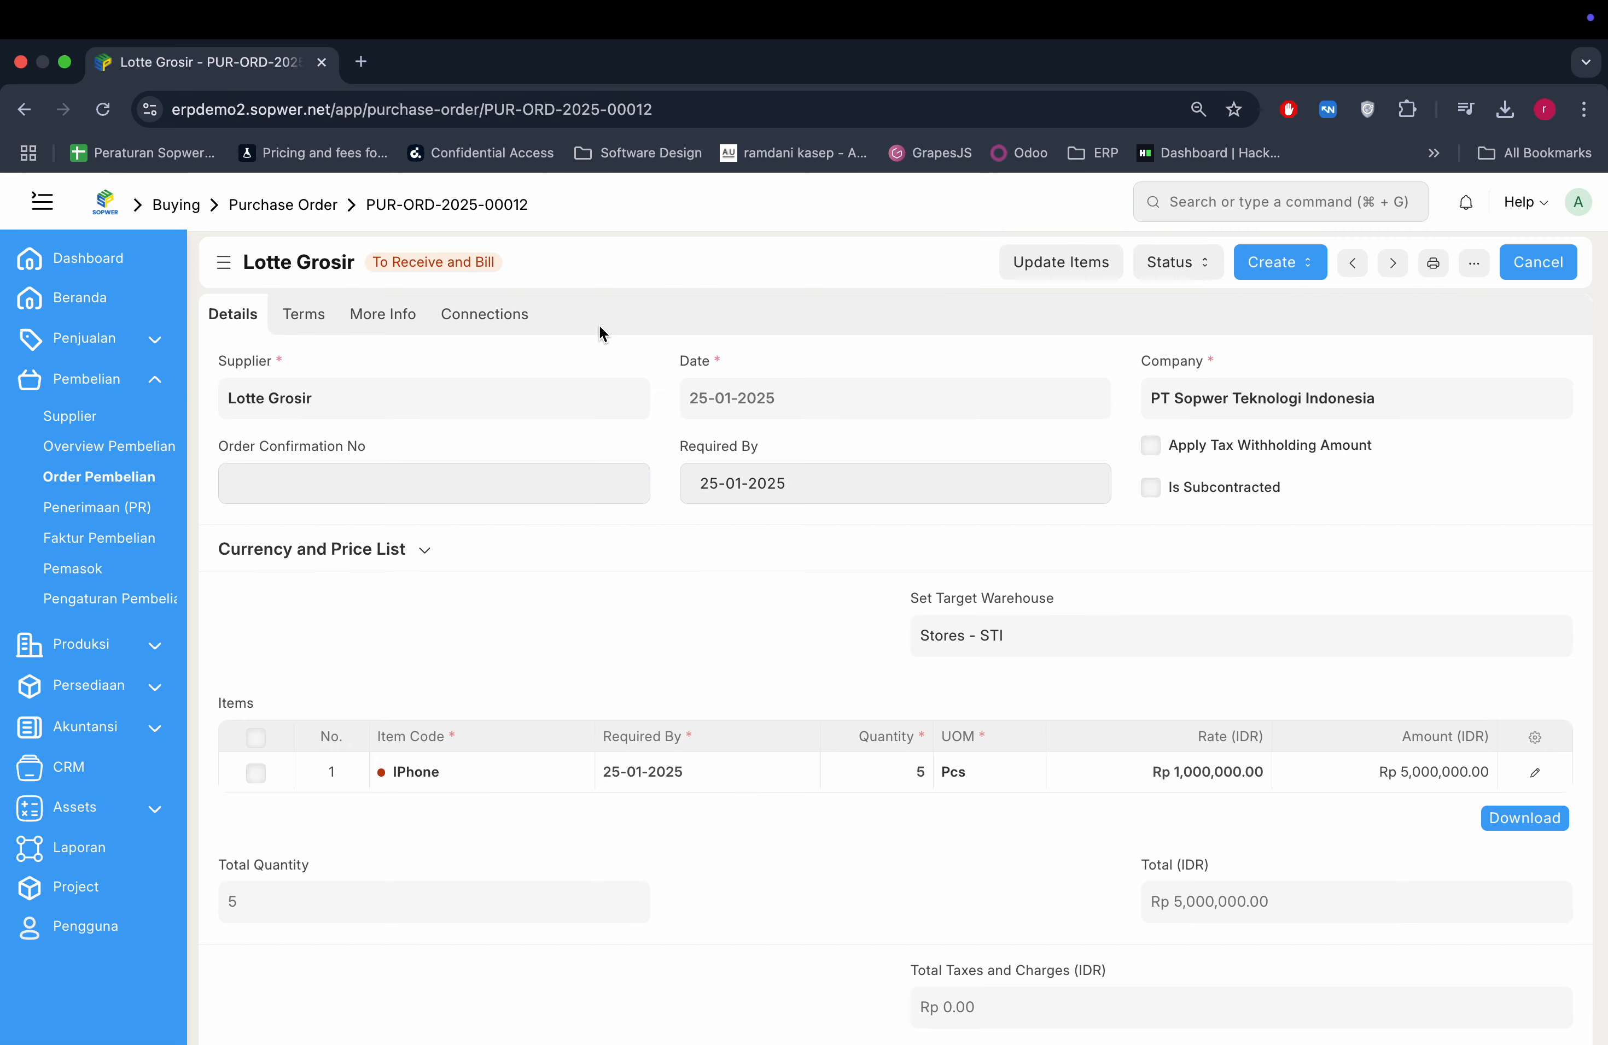
pyautogui.hscroll(-5, 599, 324)
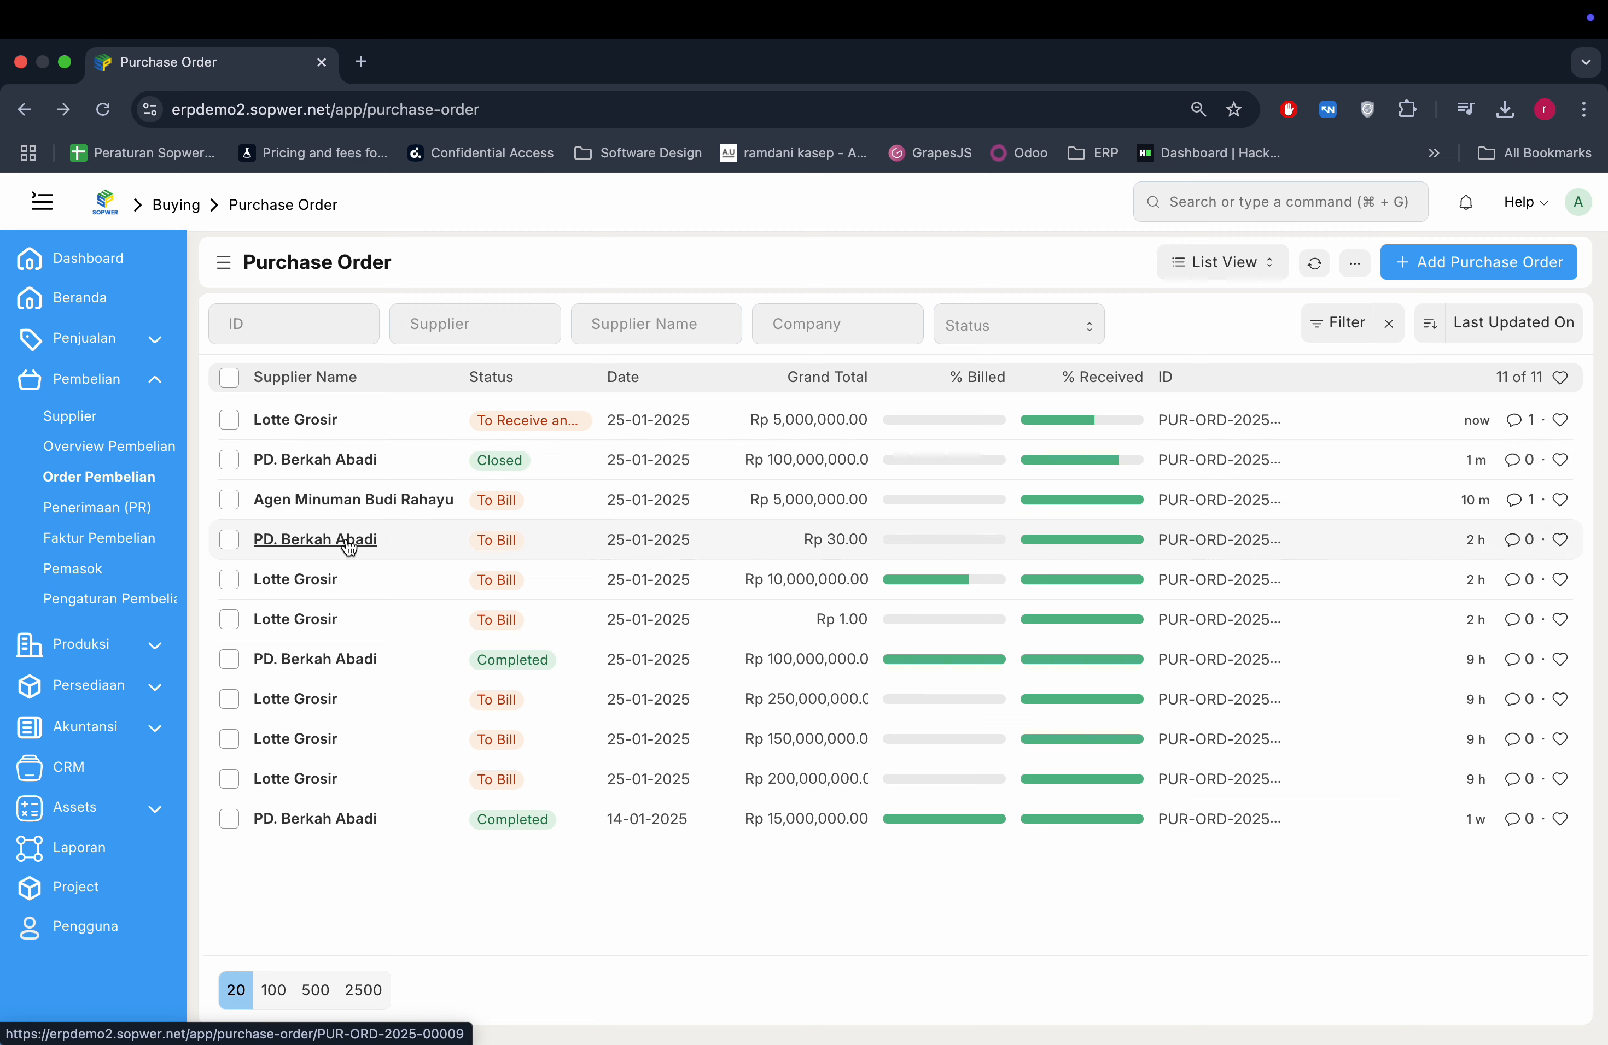
# Step: Re-open the closed PD. Berkah Abadi purchase order and return to the purchase order list
pyautogui.click(317, 460)
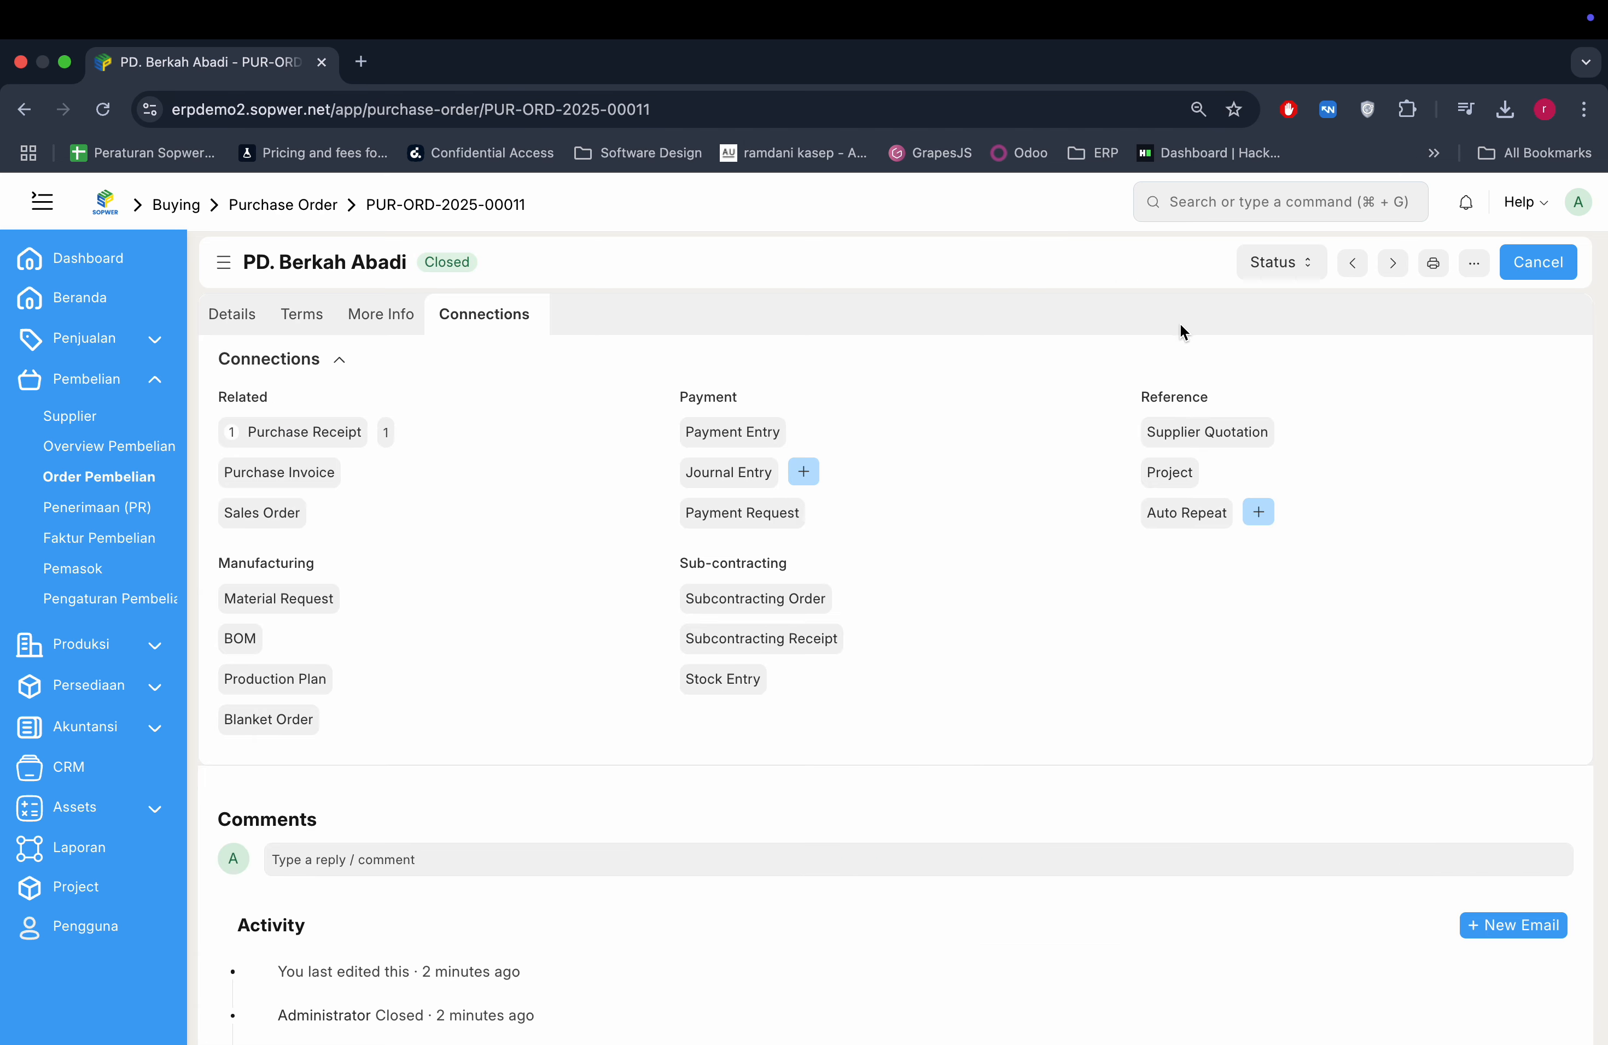
pyautogui.click(1287, 265)
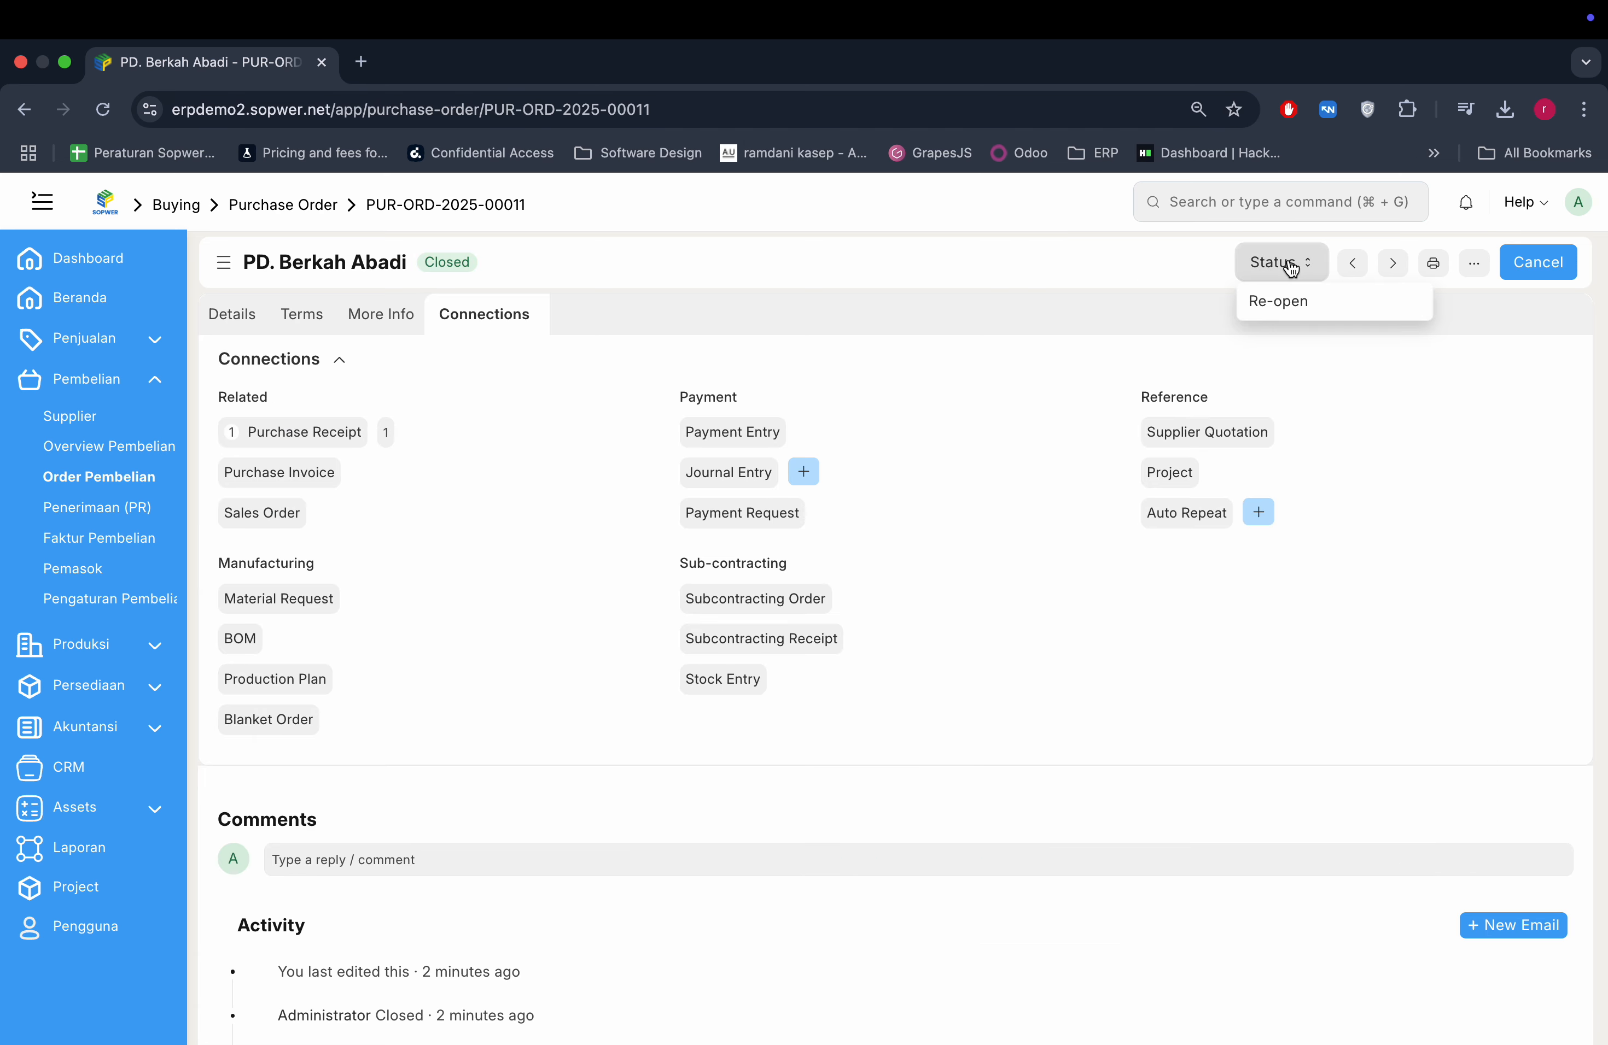
pyautogui.click(1301, 304)
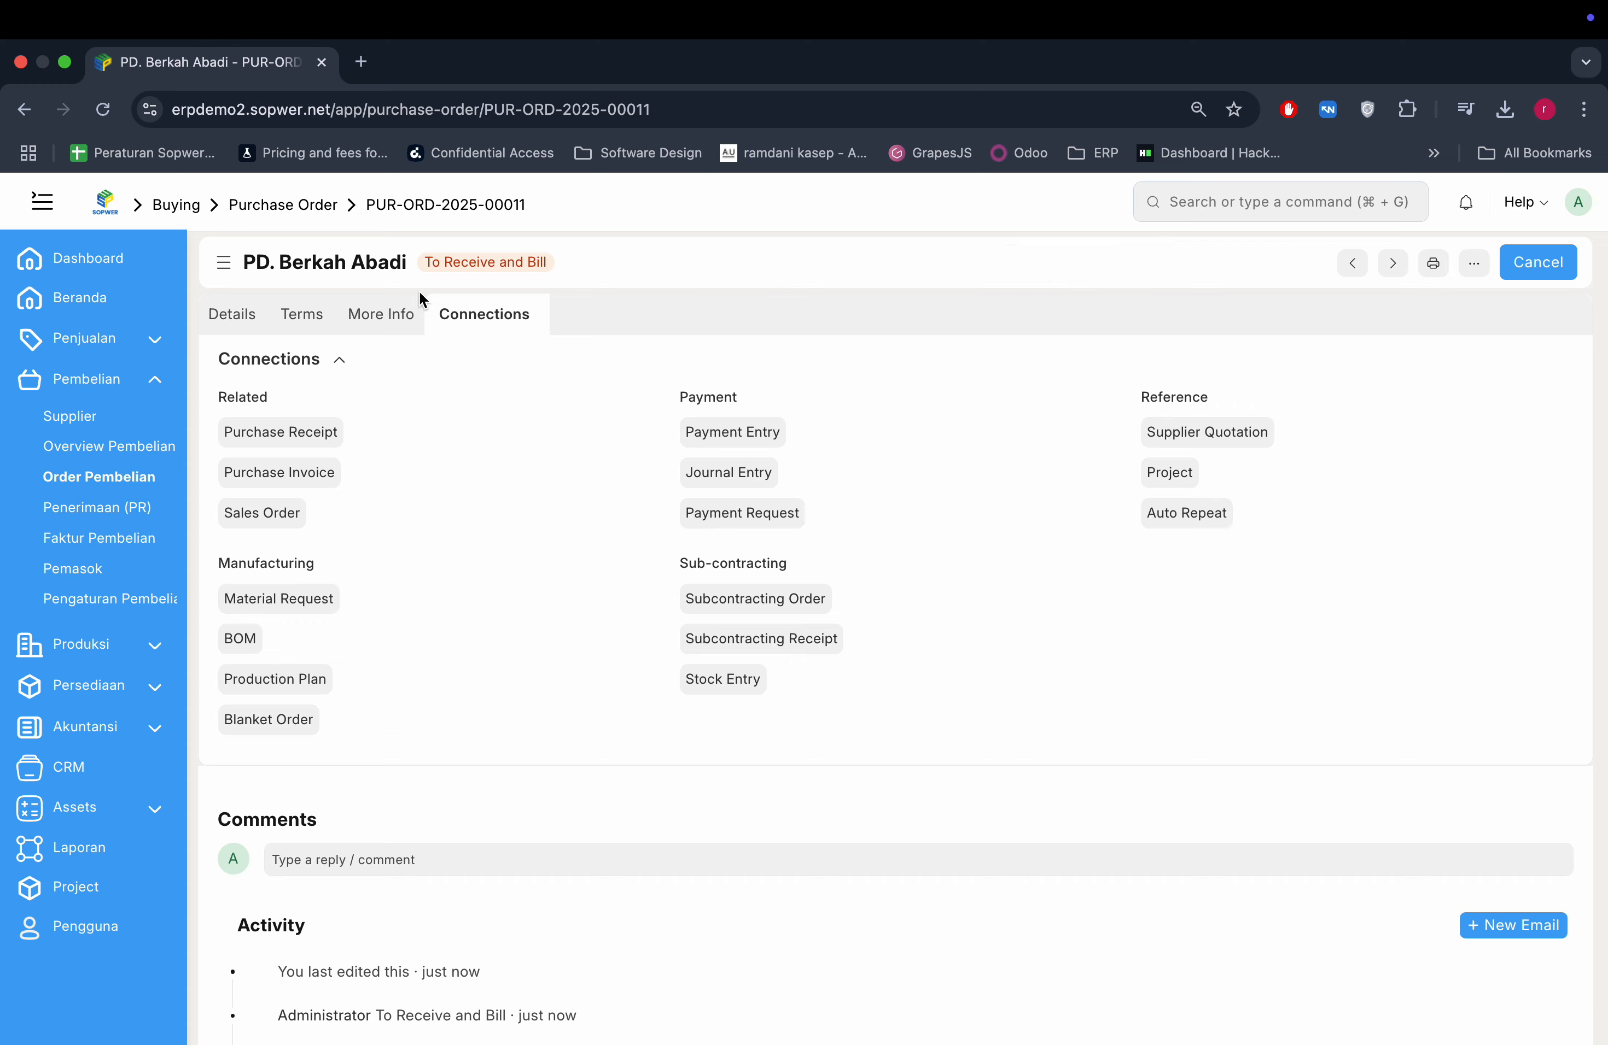
pyautogui.click(314, 207)
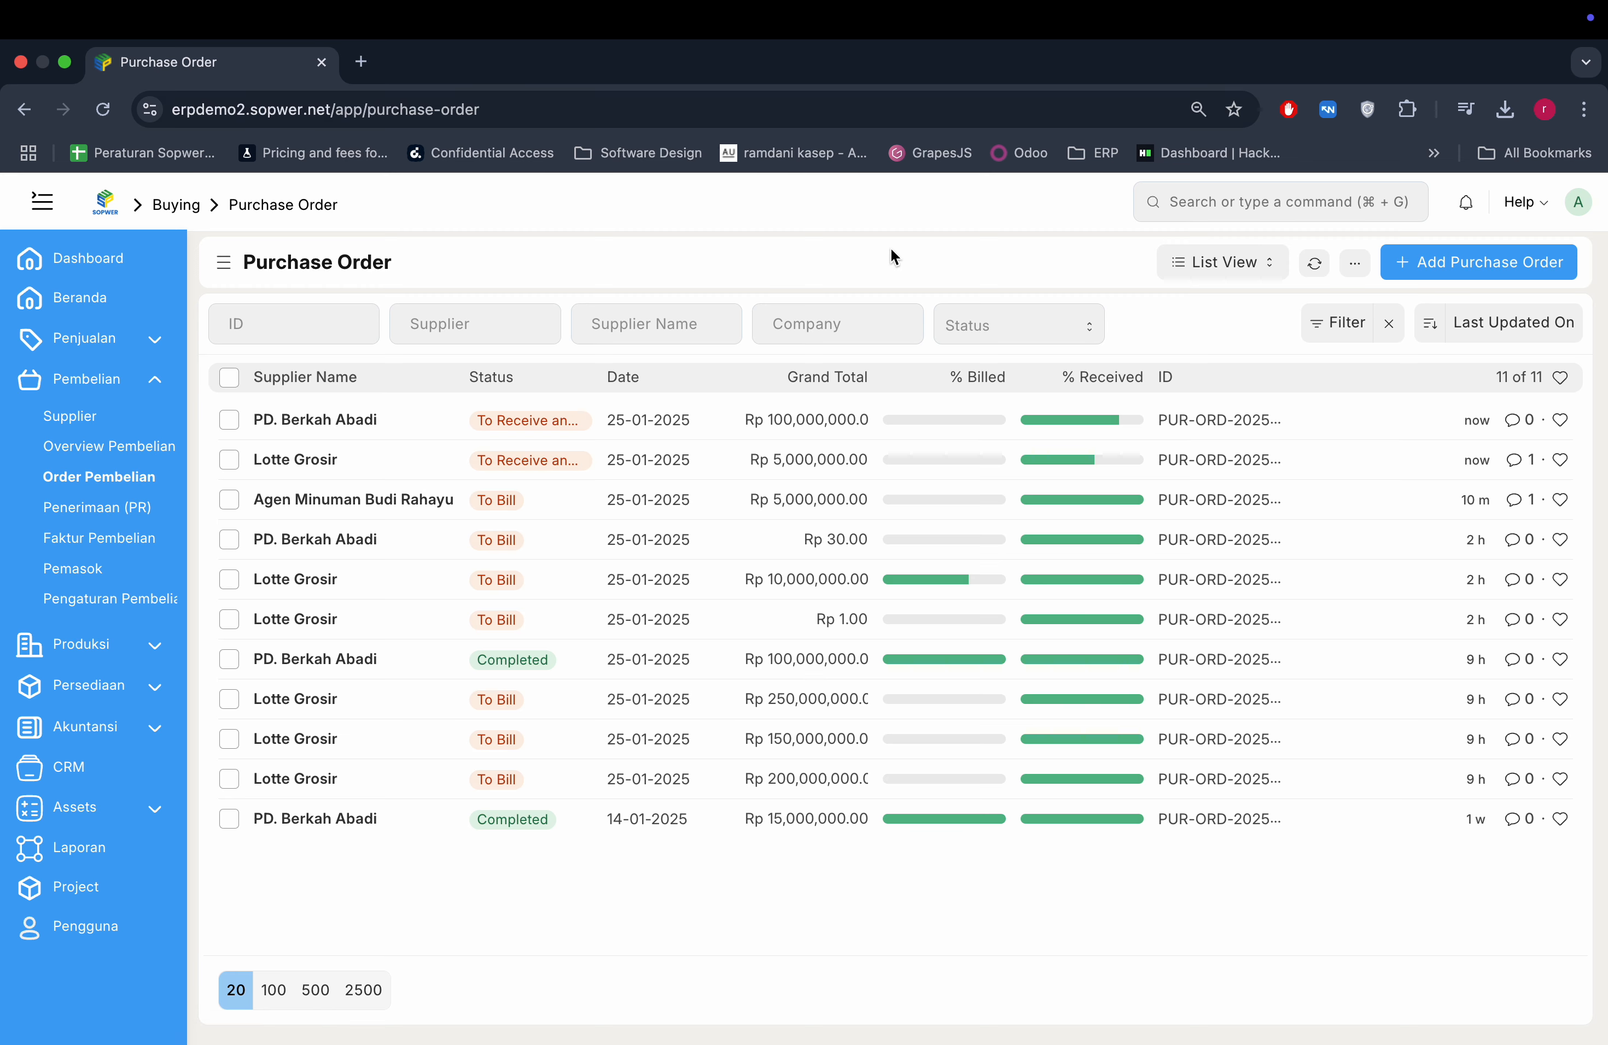
# Step: Set the Over Delivery/Receipt Allowance to 0 in Stock Settings and save
pyautogui.click(1203, 192)
pyautogui.write('stock se')
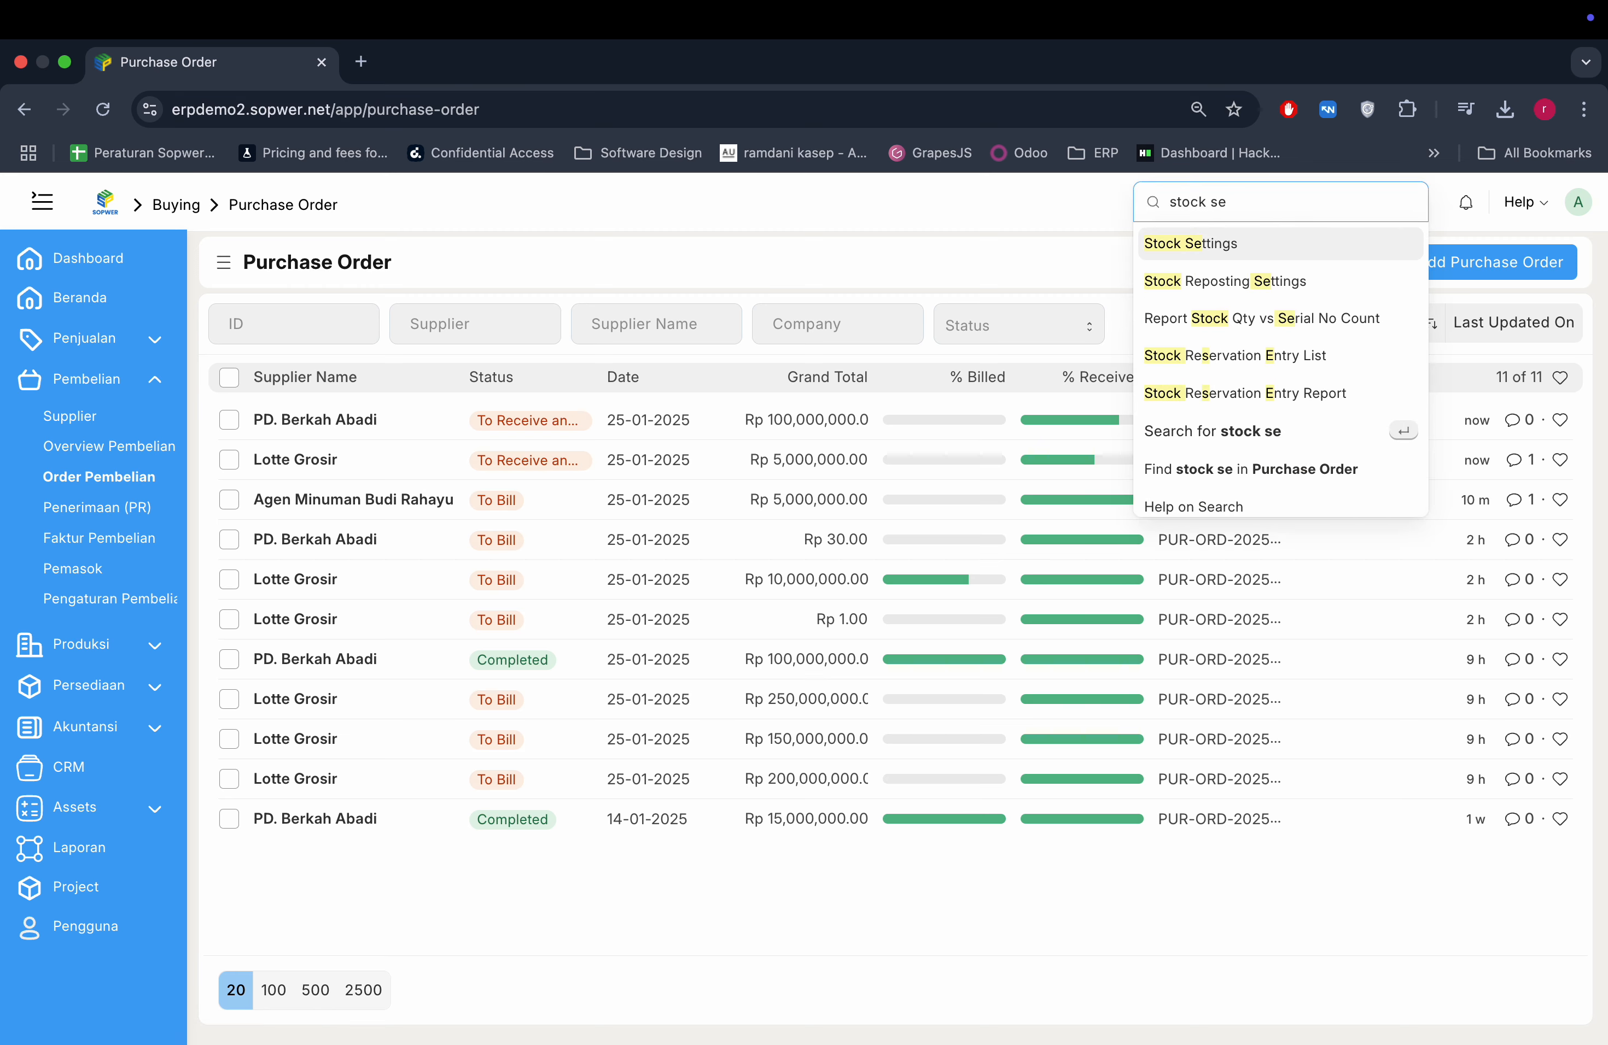
pyautogui.press('Return')
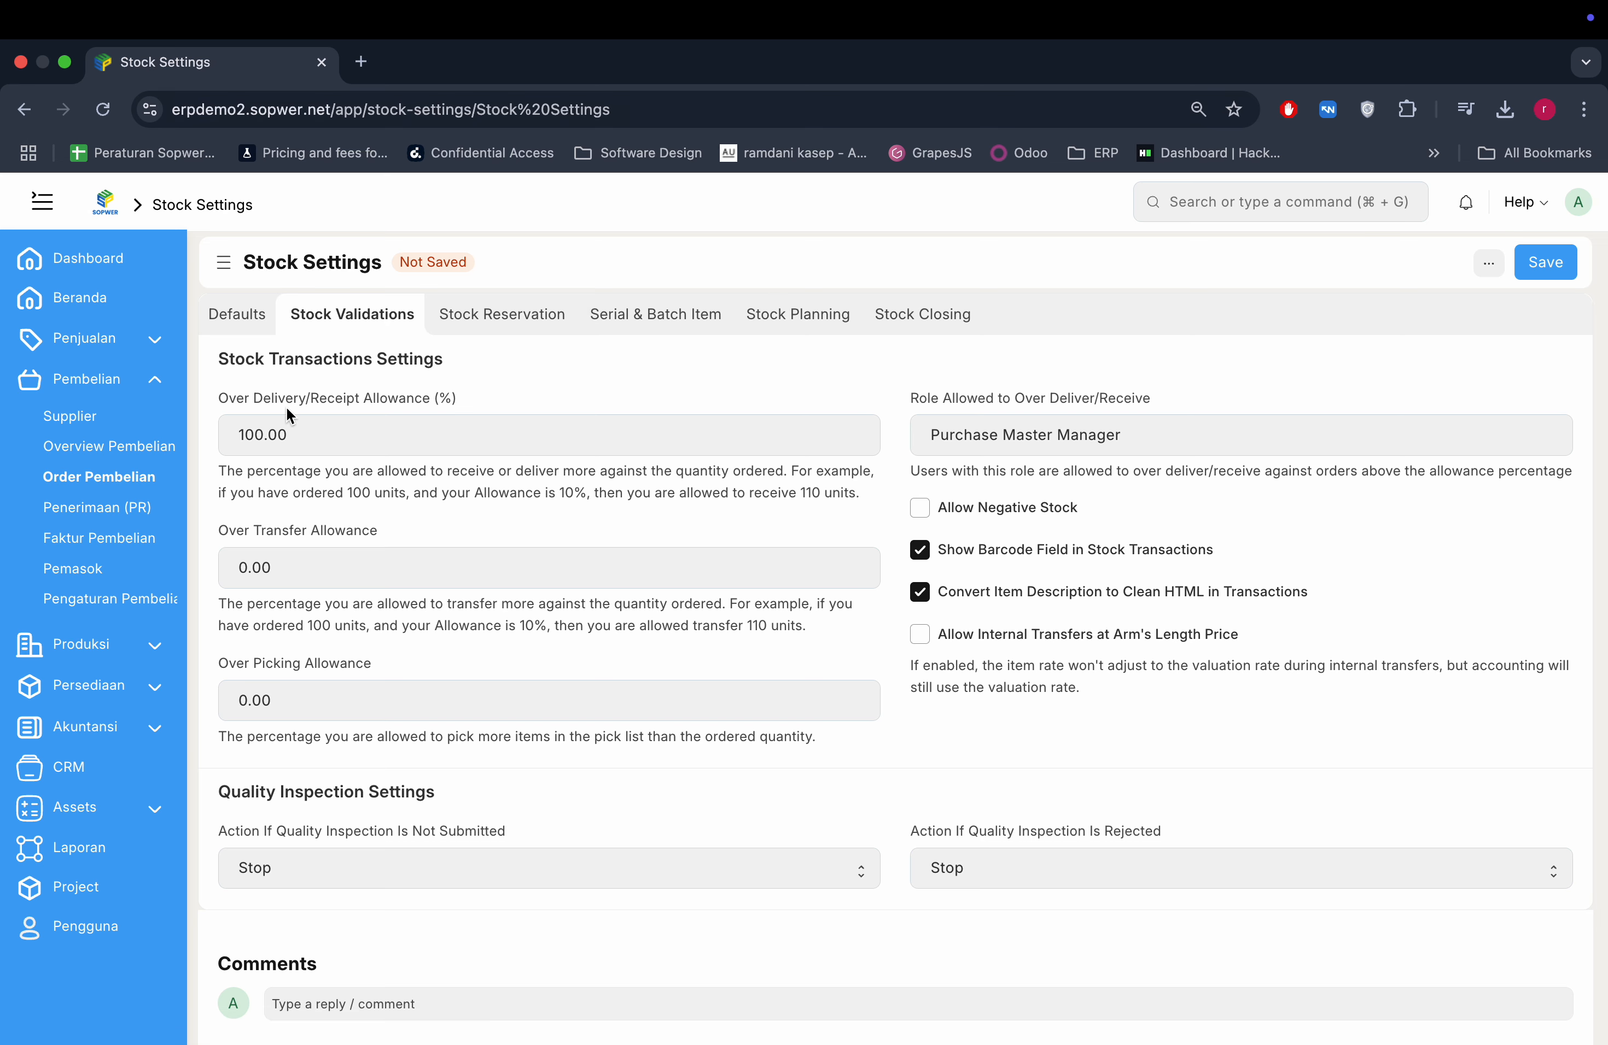
pyautogui.click(377, 435)
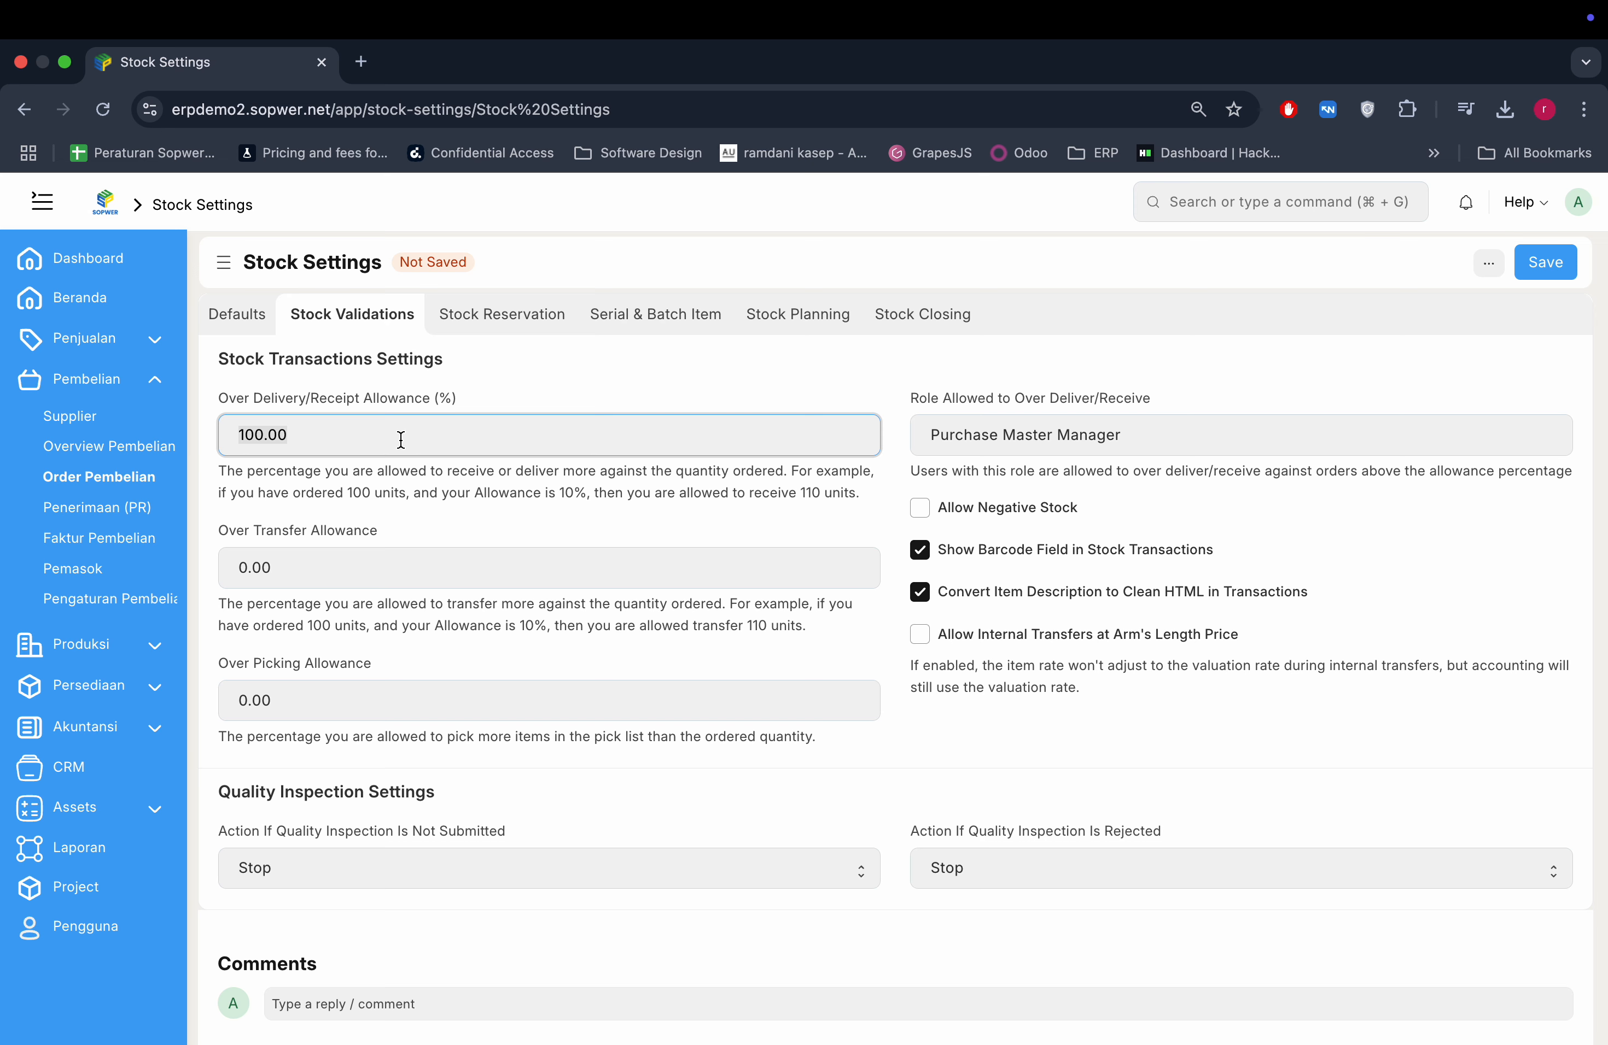
pyautogui.write('0')
pyautogui.click(592, 242)
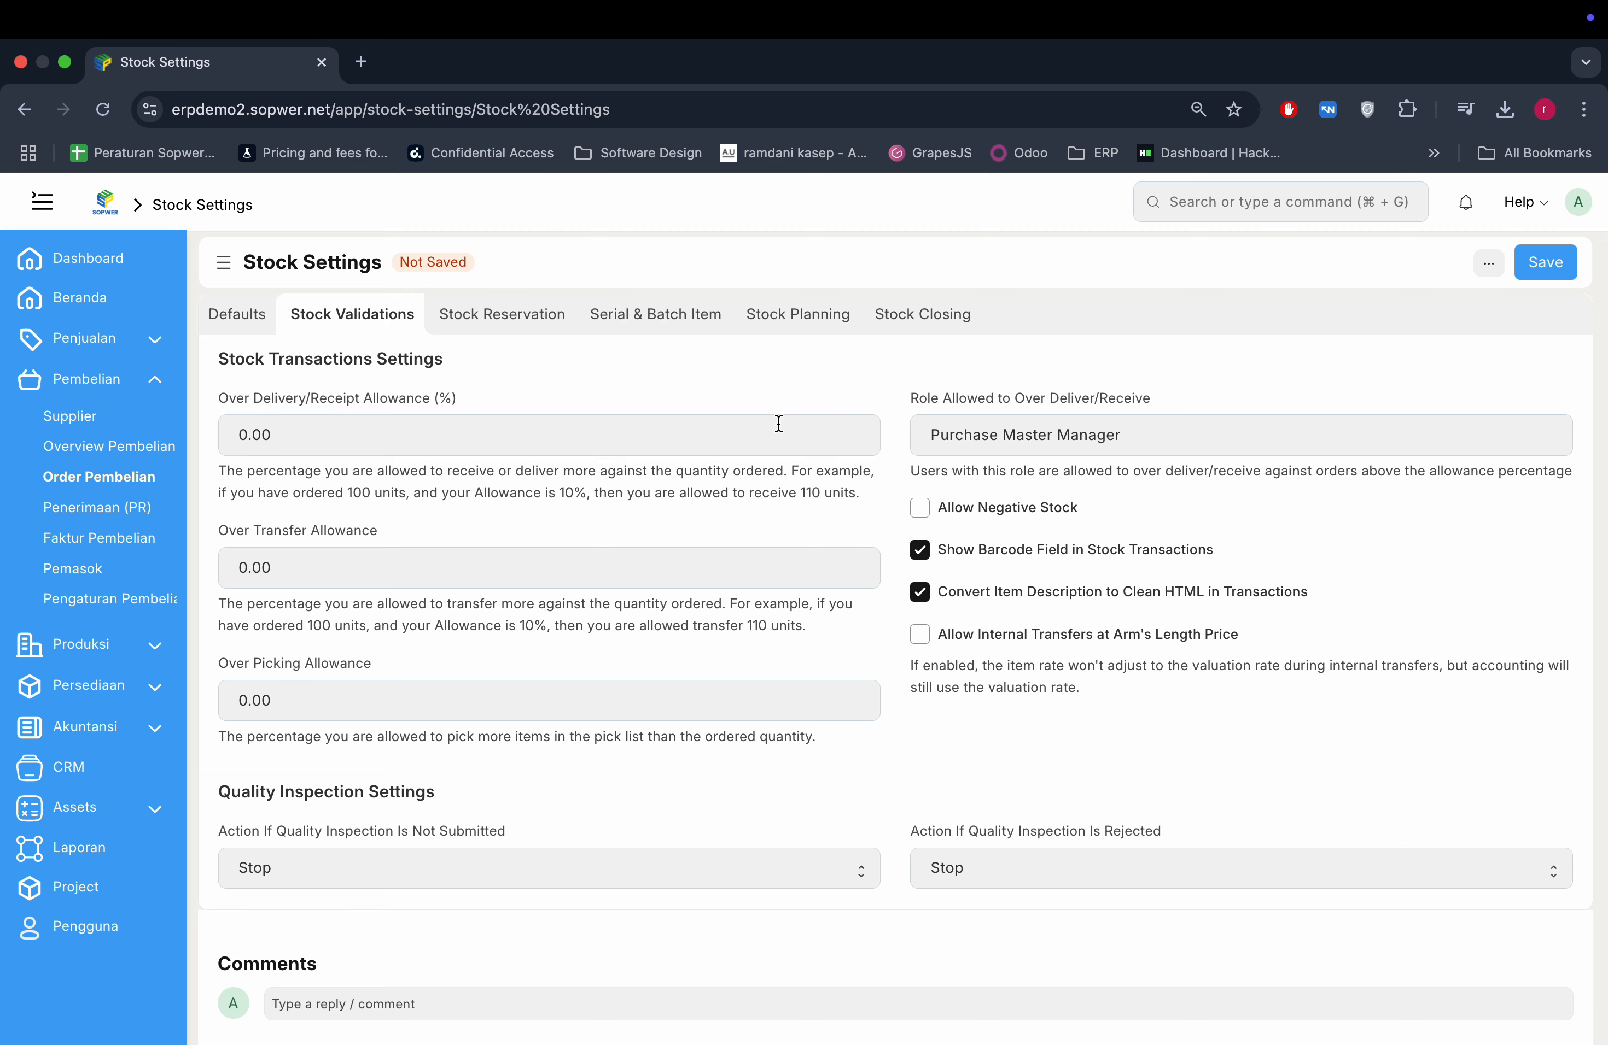
pyautogui.press('super+s')
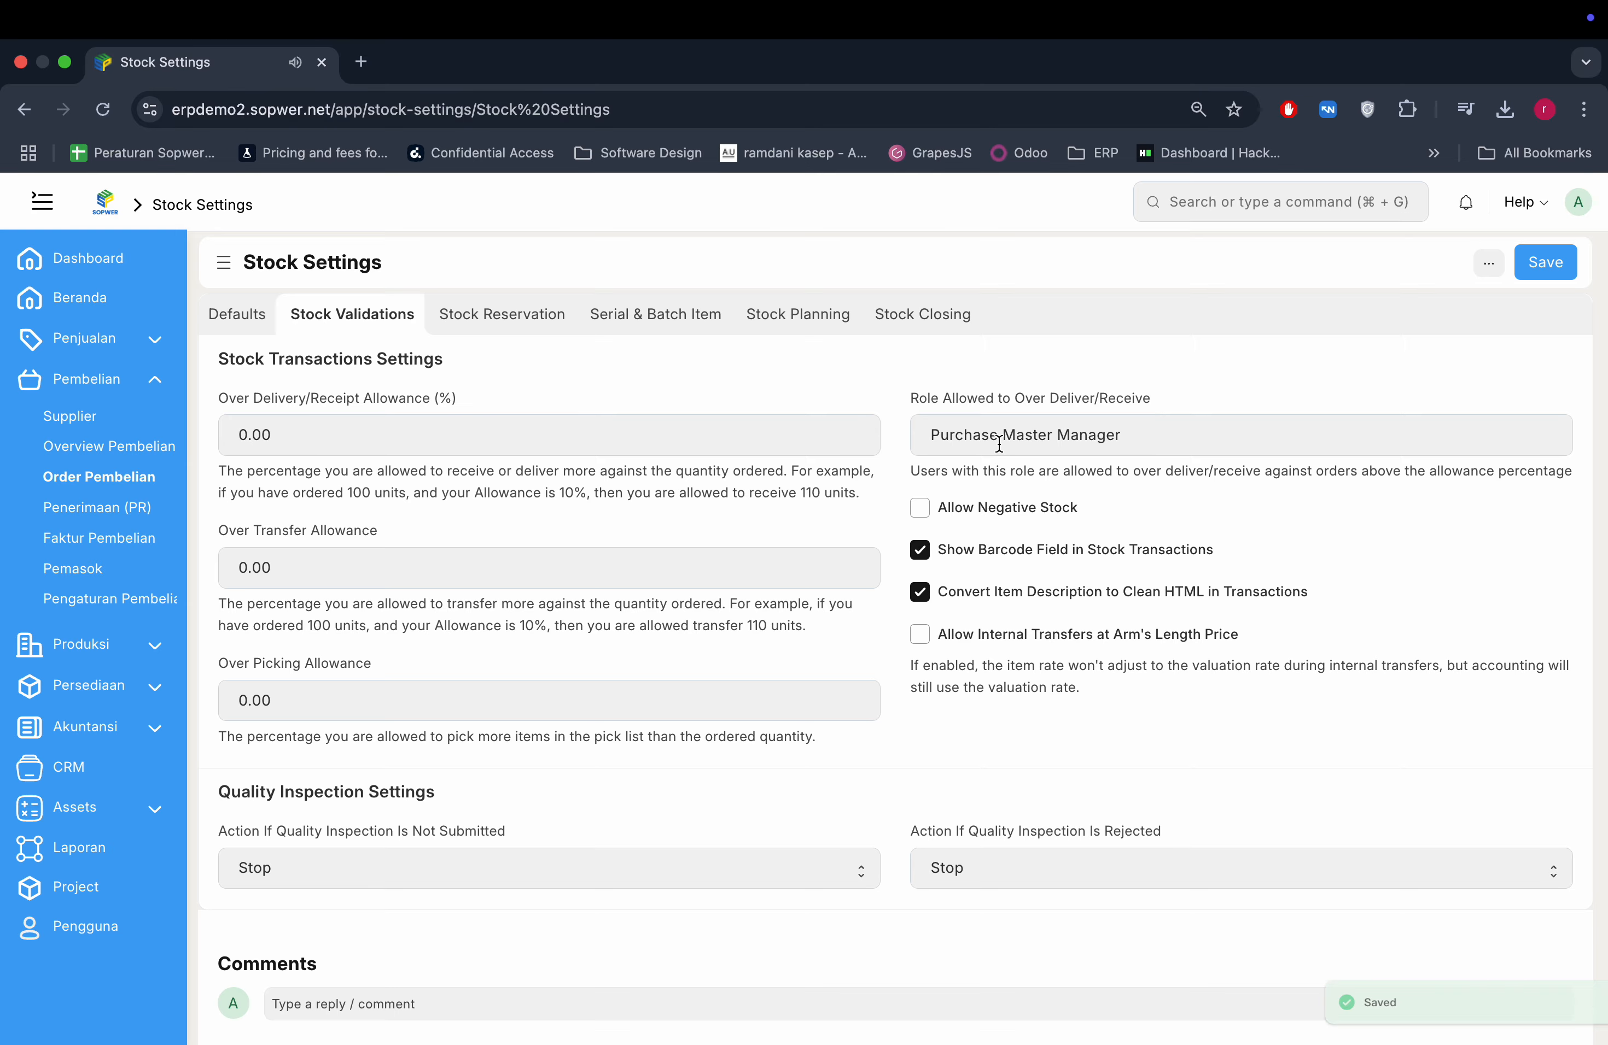
# Step: Clear the Role Allowed to Over Deliver/Receive in Stock Settings and save
pyautogui.click(1022, 435)
pyautogui.press('super+a')
pyautogui.press('BackSpace')
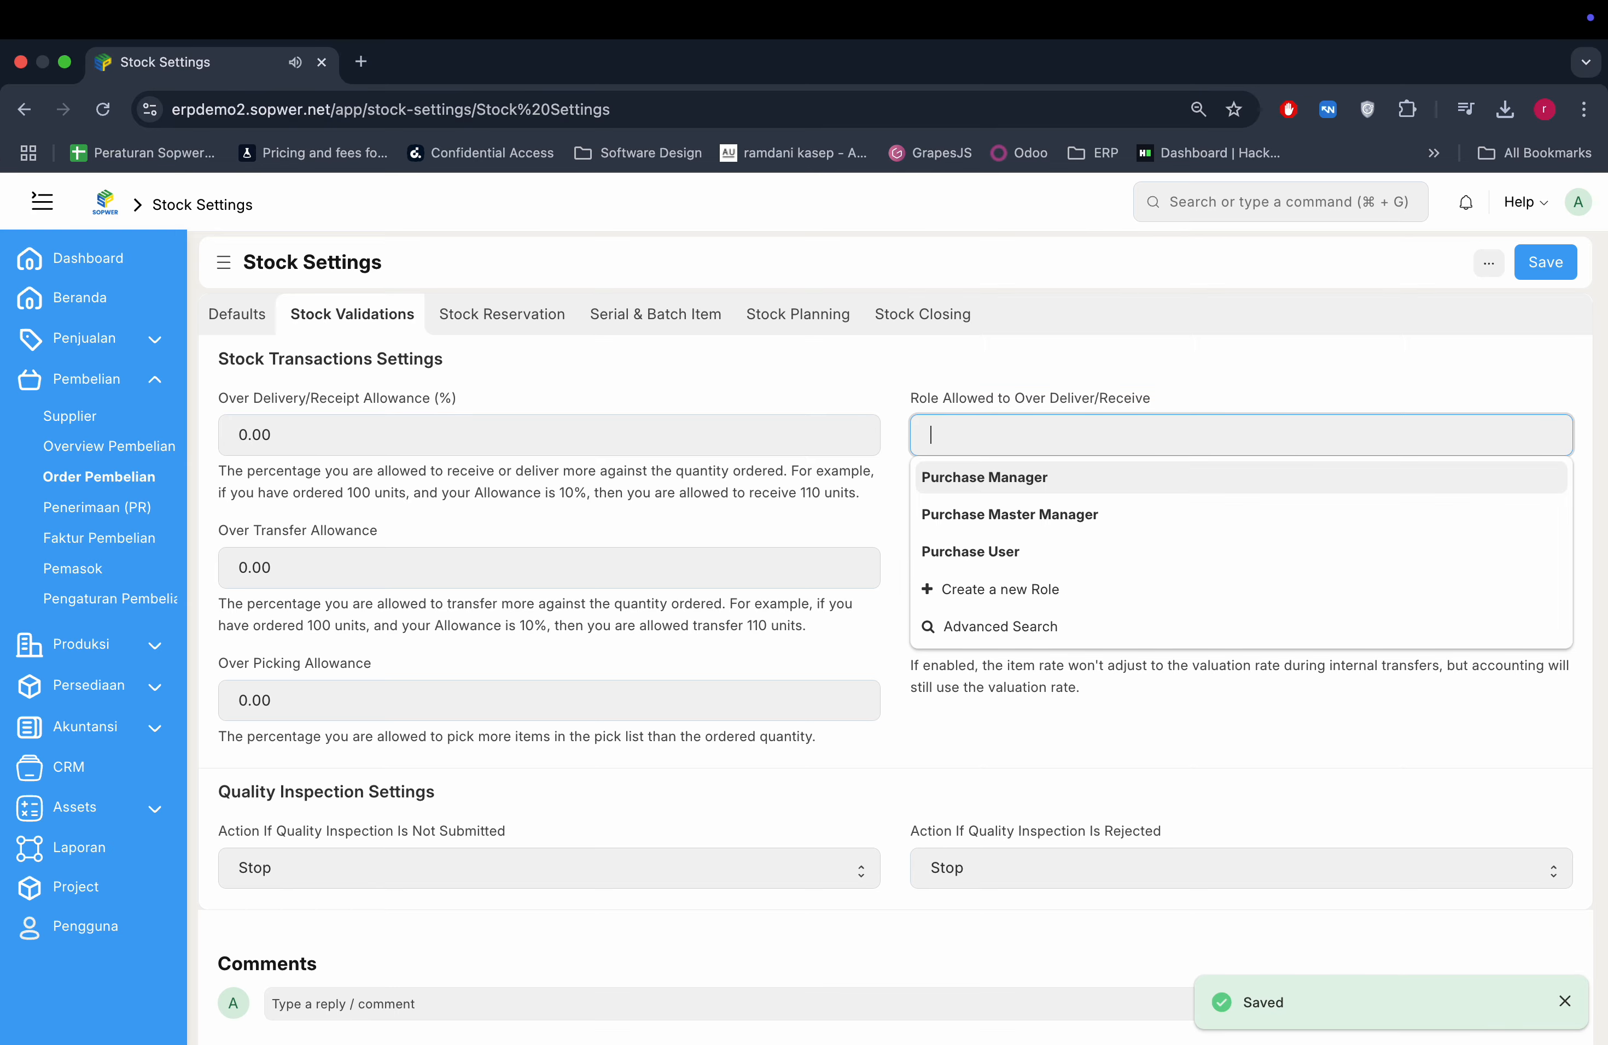
pyautogui.click(1039, 272)
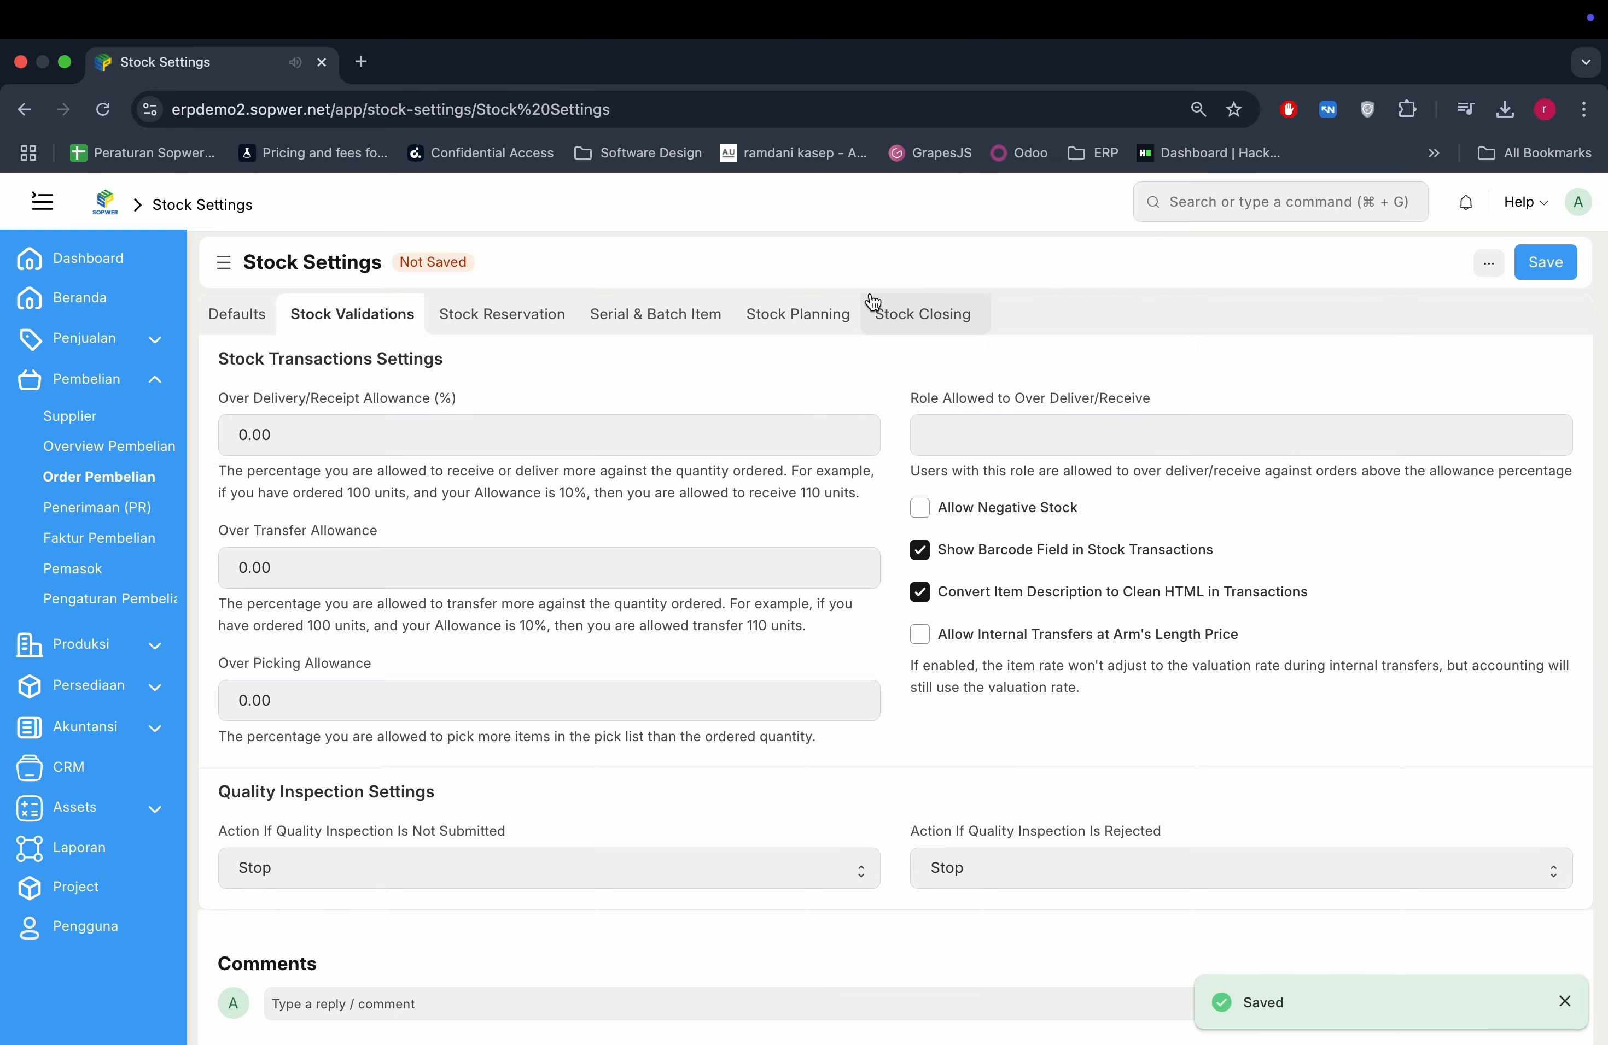
pyautogui.press('super+s')
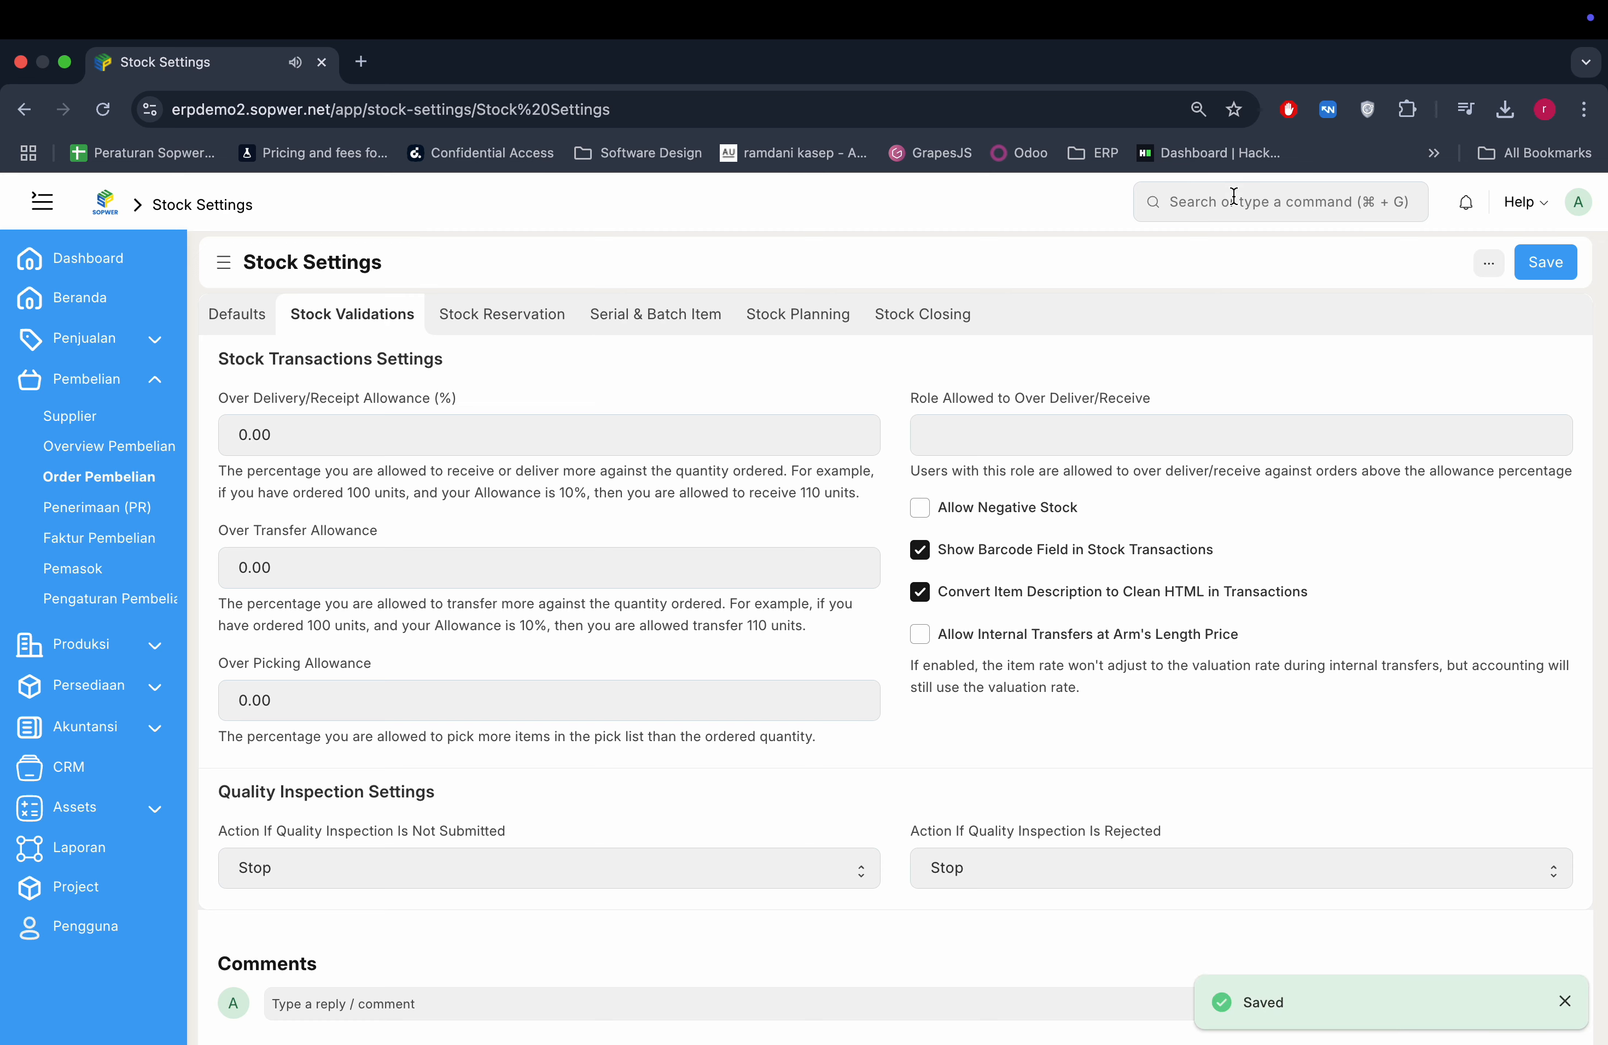
# Step: Open the partly received PD. Berkah Abadi order from the purchase order list and create a purchase receipt from it
pyautogui.click(1233, 196)
pyautogui.write('purchase or')
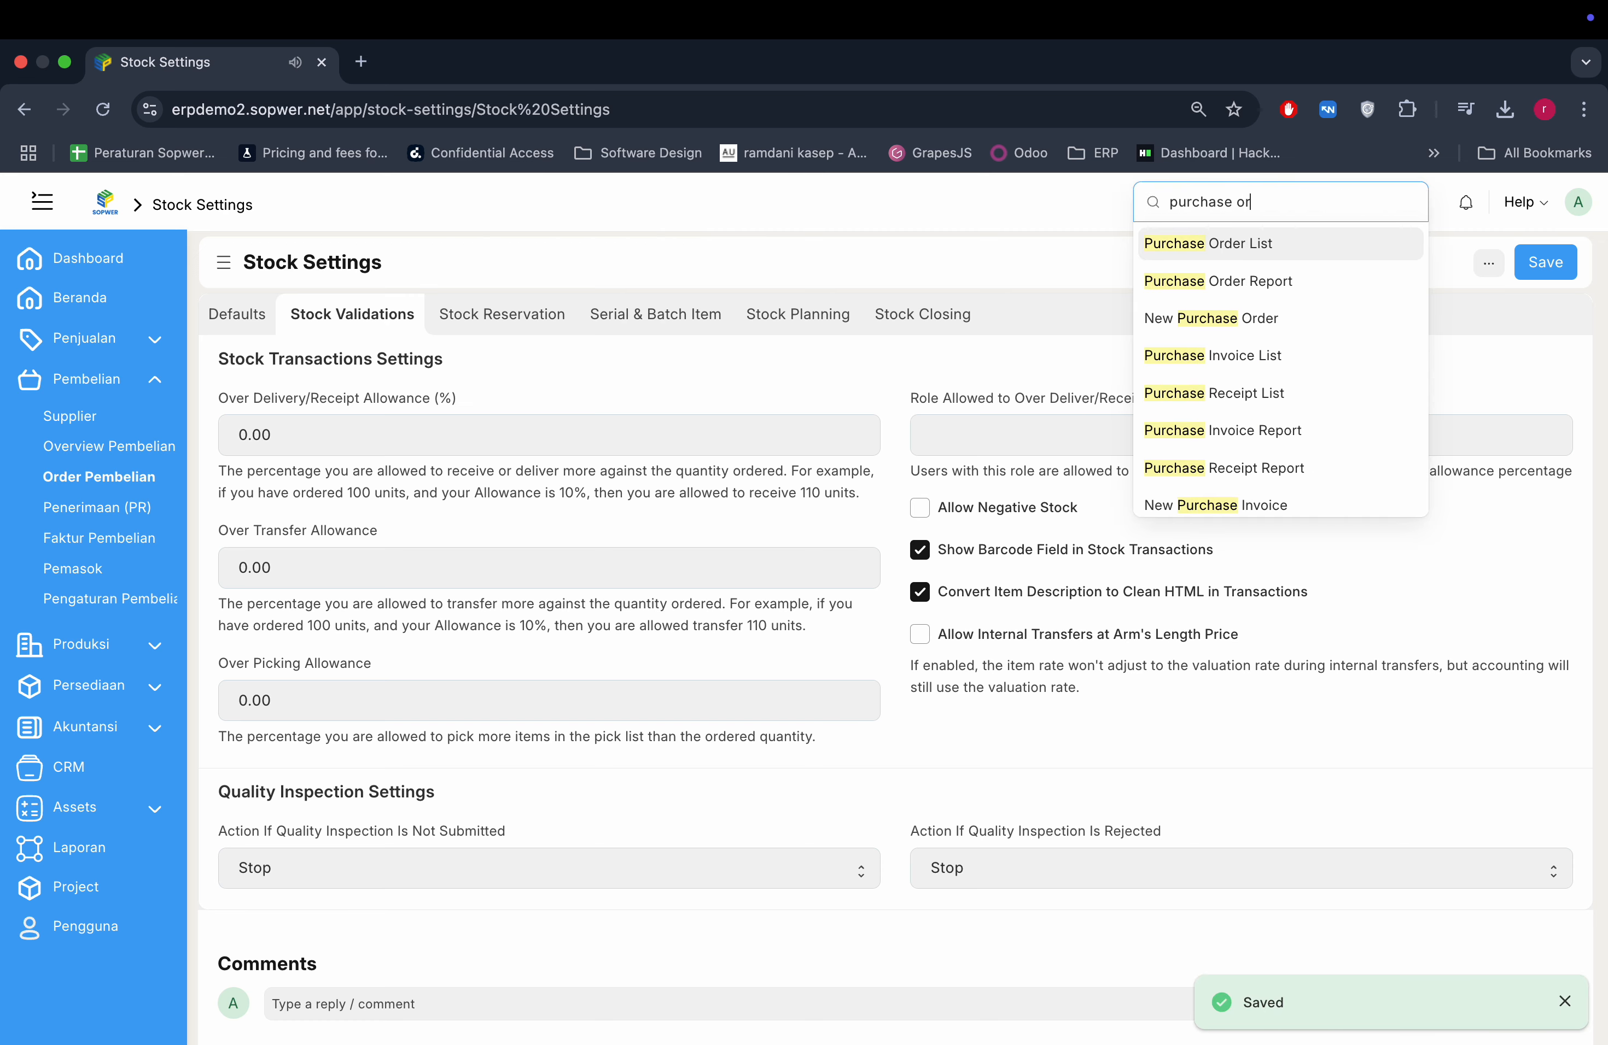
pyautogui.press('Return')
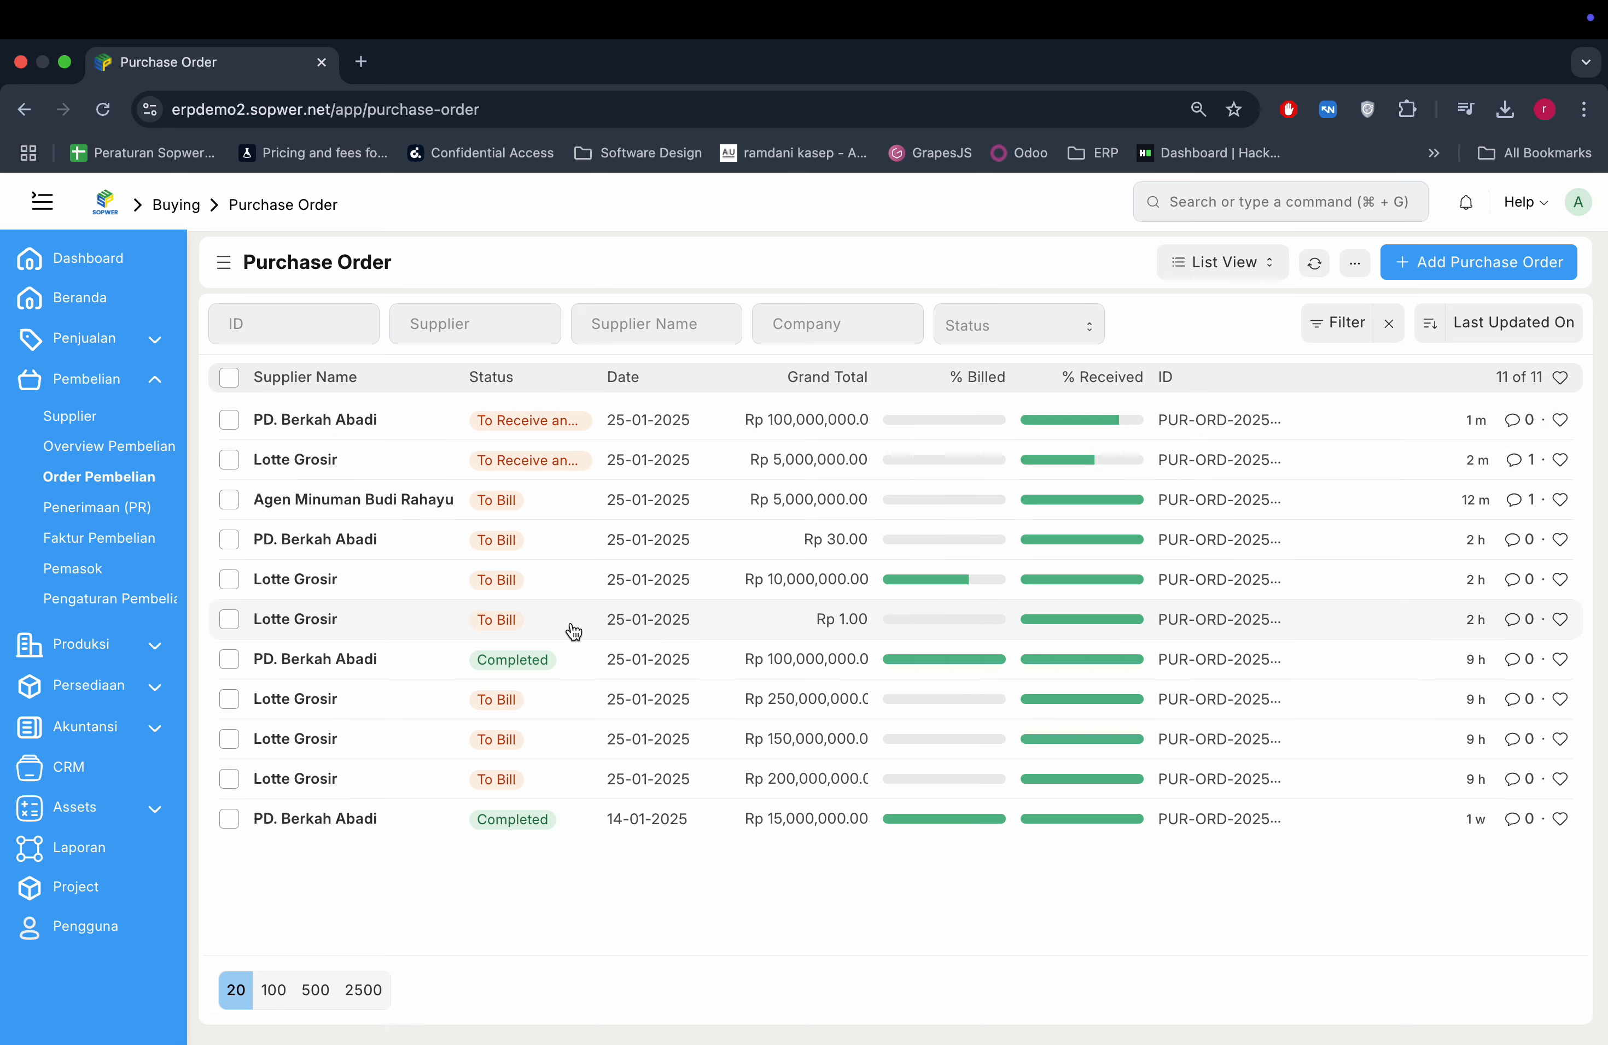
pyautogui.click(289, 420)
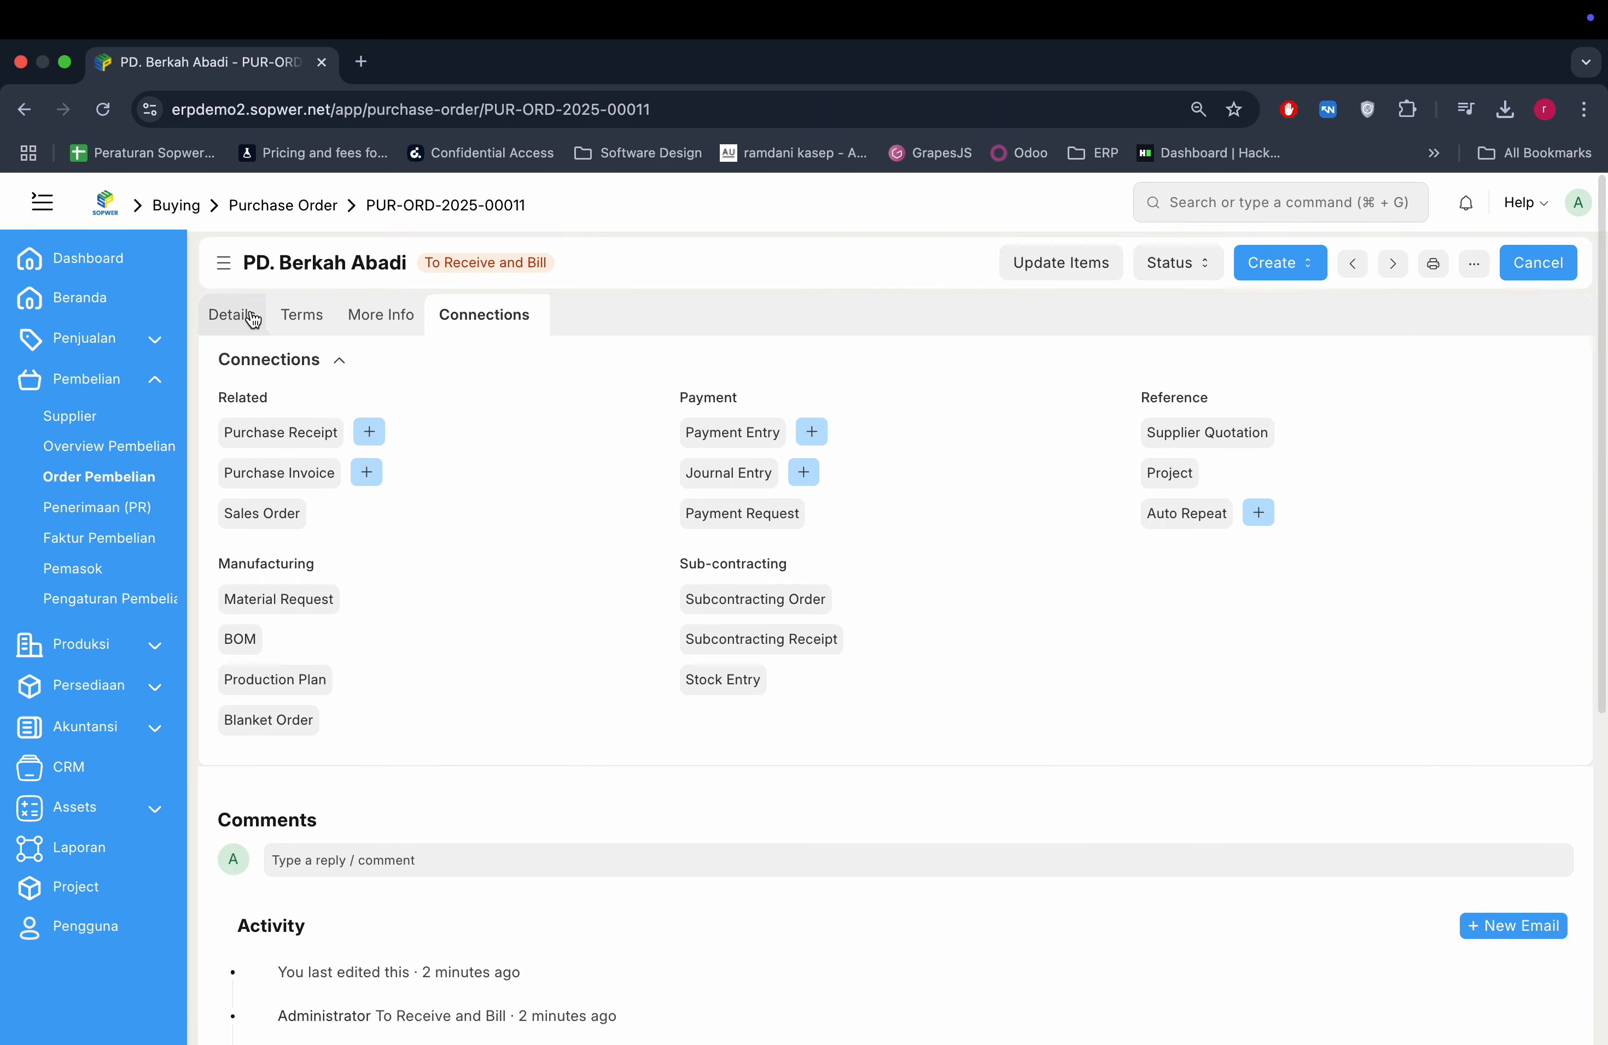
pyautogui.click(252, 317)
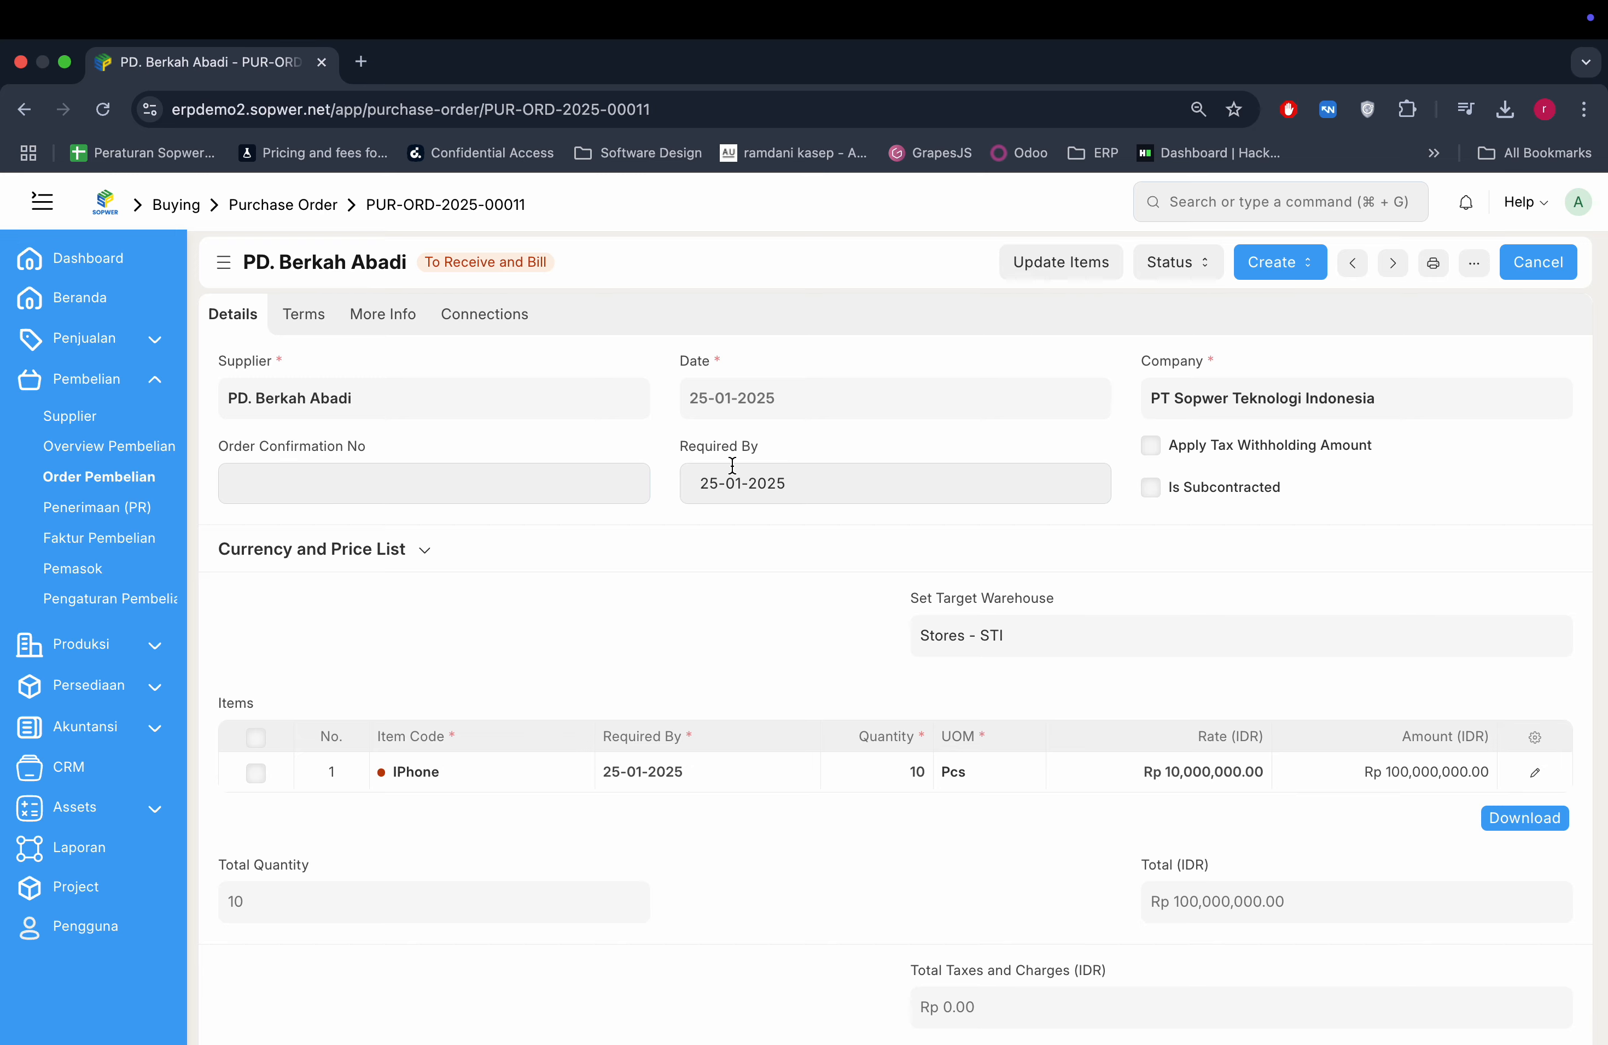
pyautogui.click(382, 314)
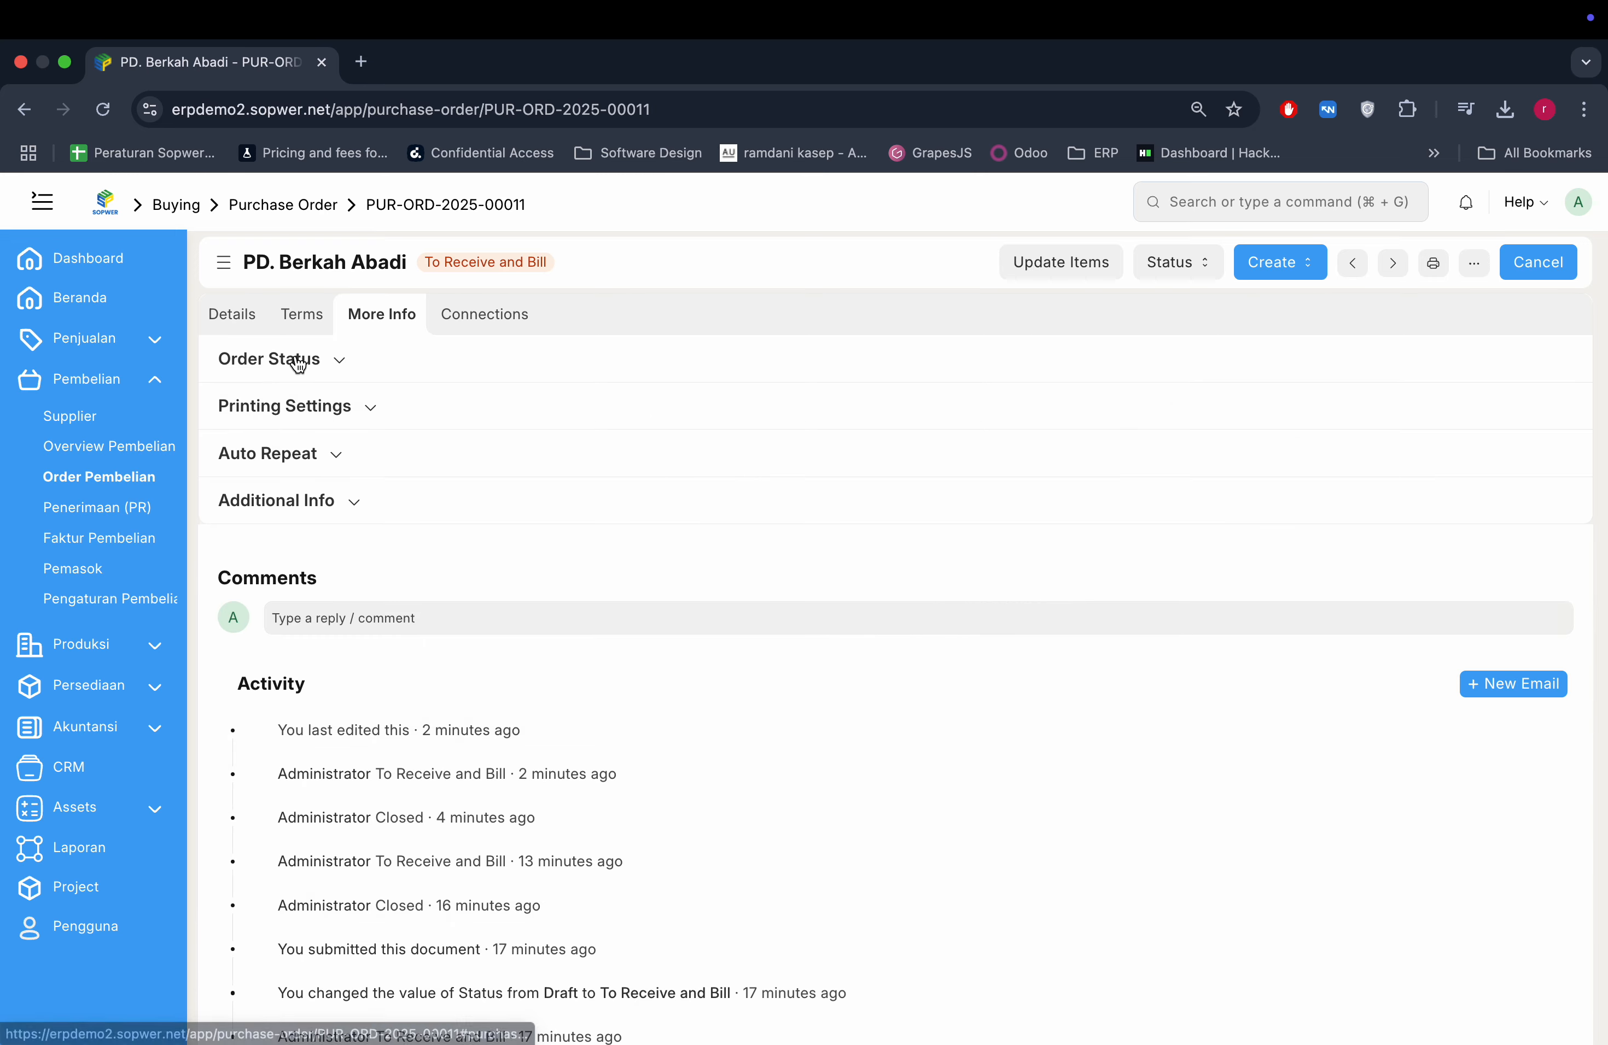
pyautogui.click(297, 362)
pyautogui.click(245, 314)
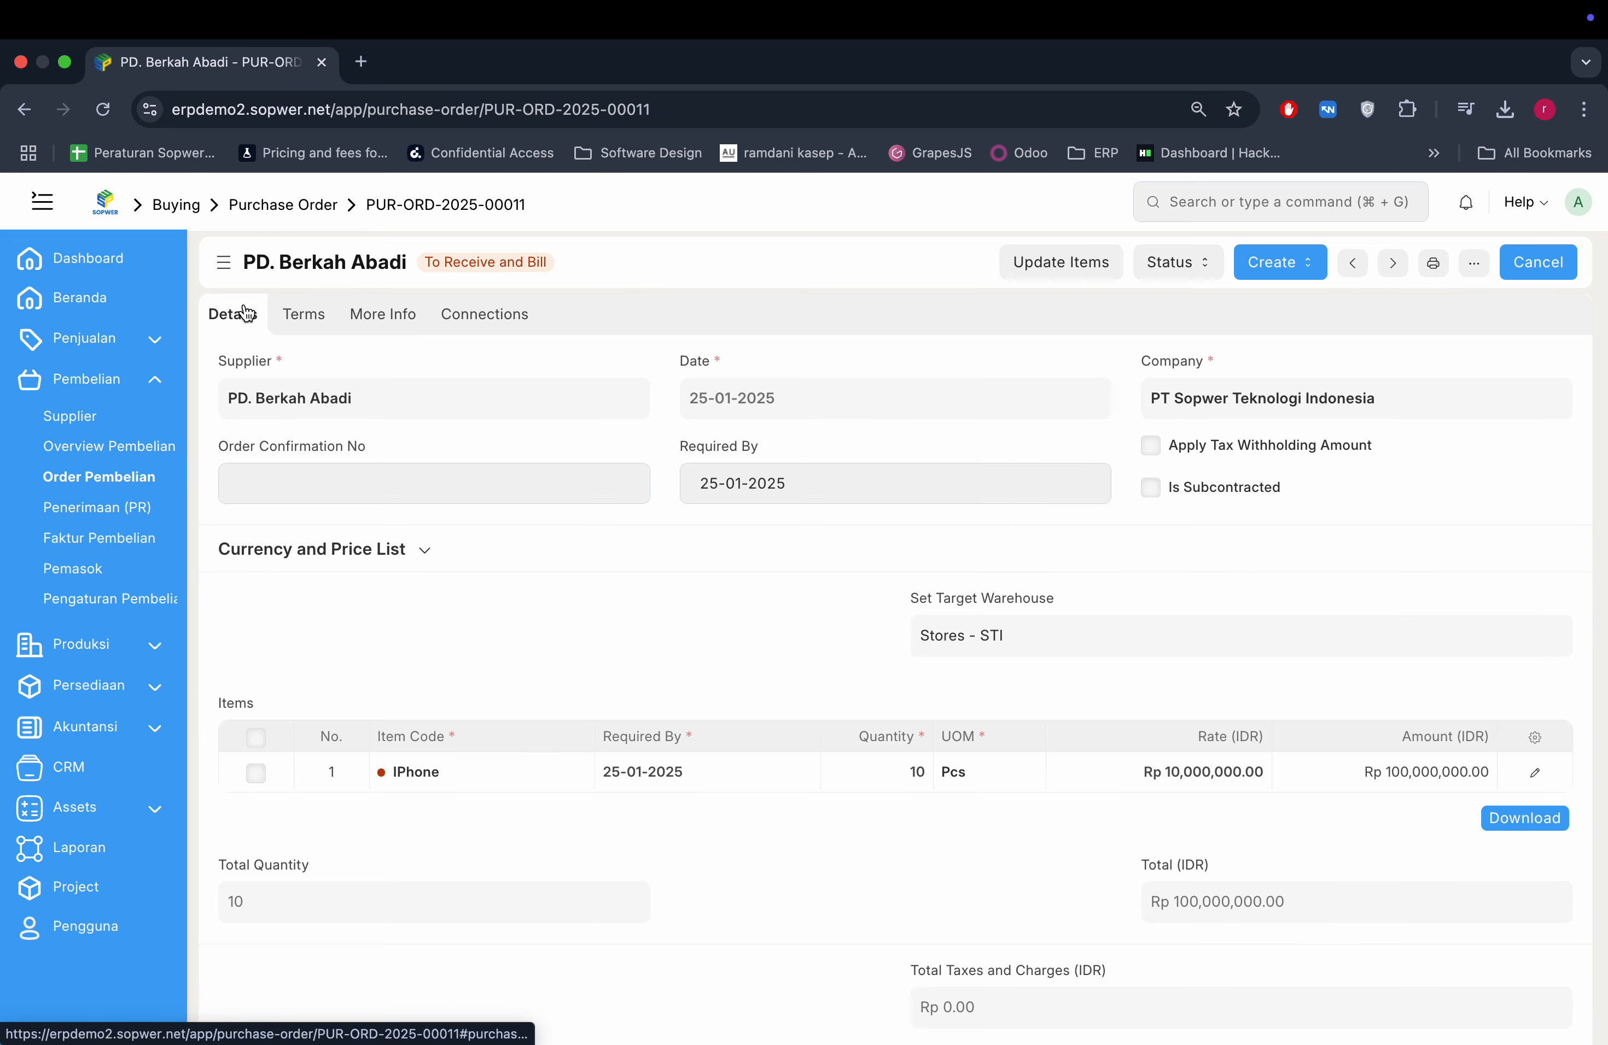
pyautogui.click(1277, 271)
pyautogui.click(1341, 304)
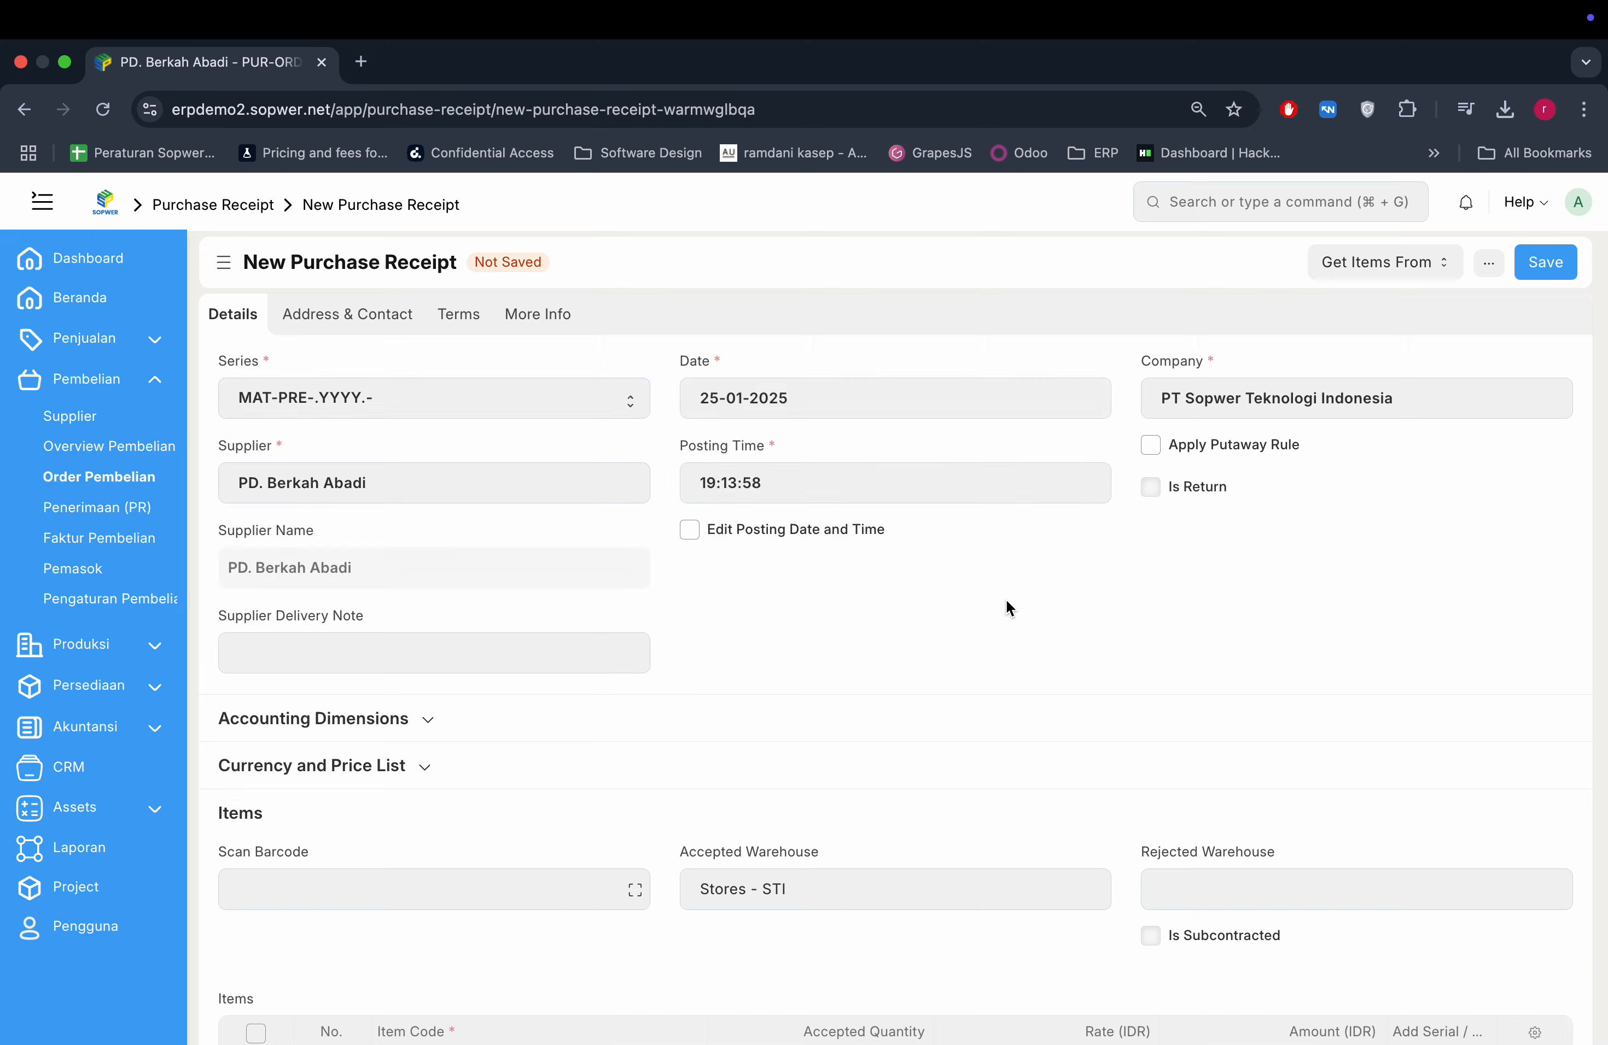
# Step: Set the IPhone's accepted quantity to 3 on the new purchase receipt, save it and try to submit it
pyautogui.scroll(-3, 950, 719)
pyautogui.click(895, 834)
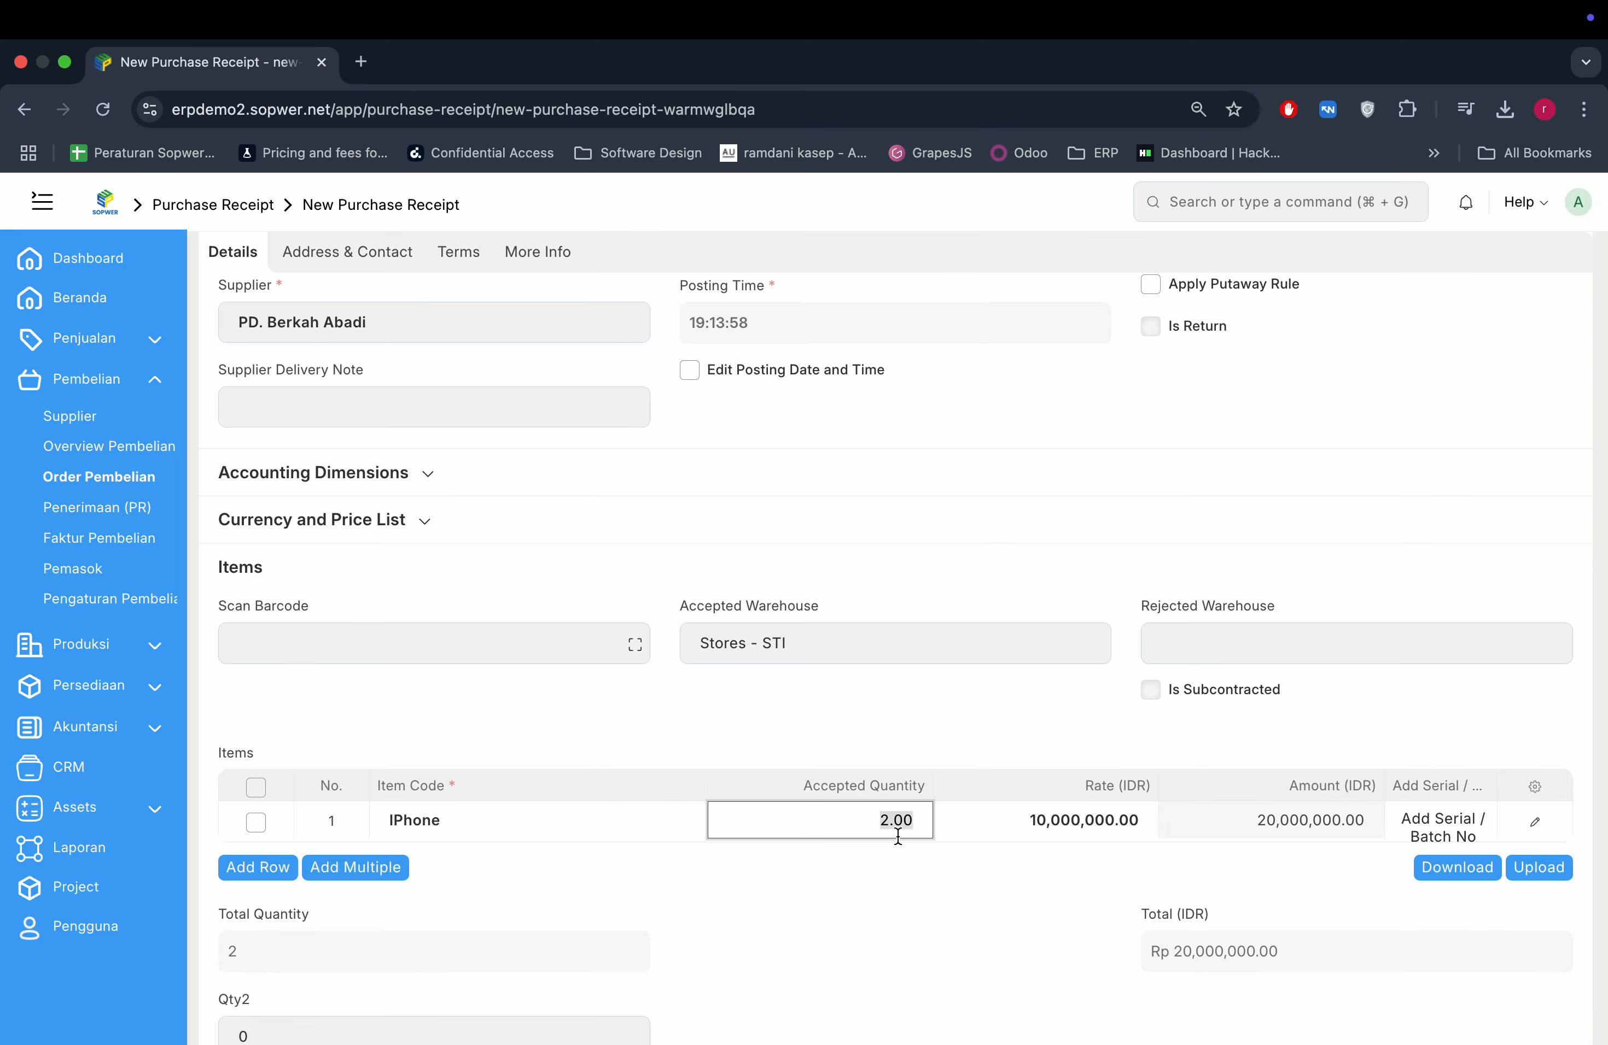
pyautogui.write('3')
pyautogui.press('super+s')
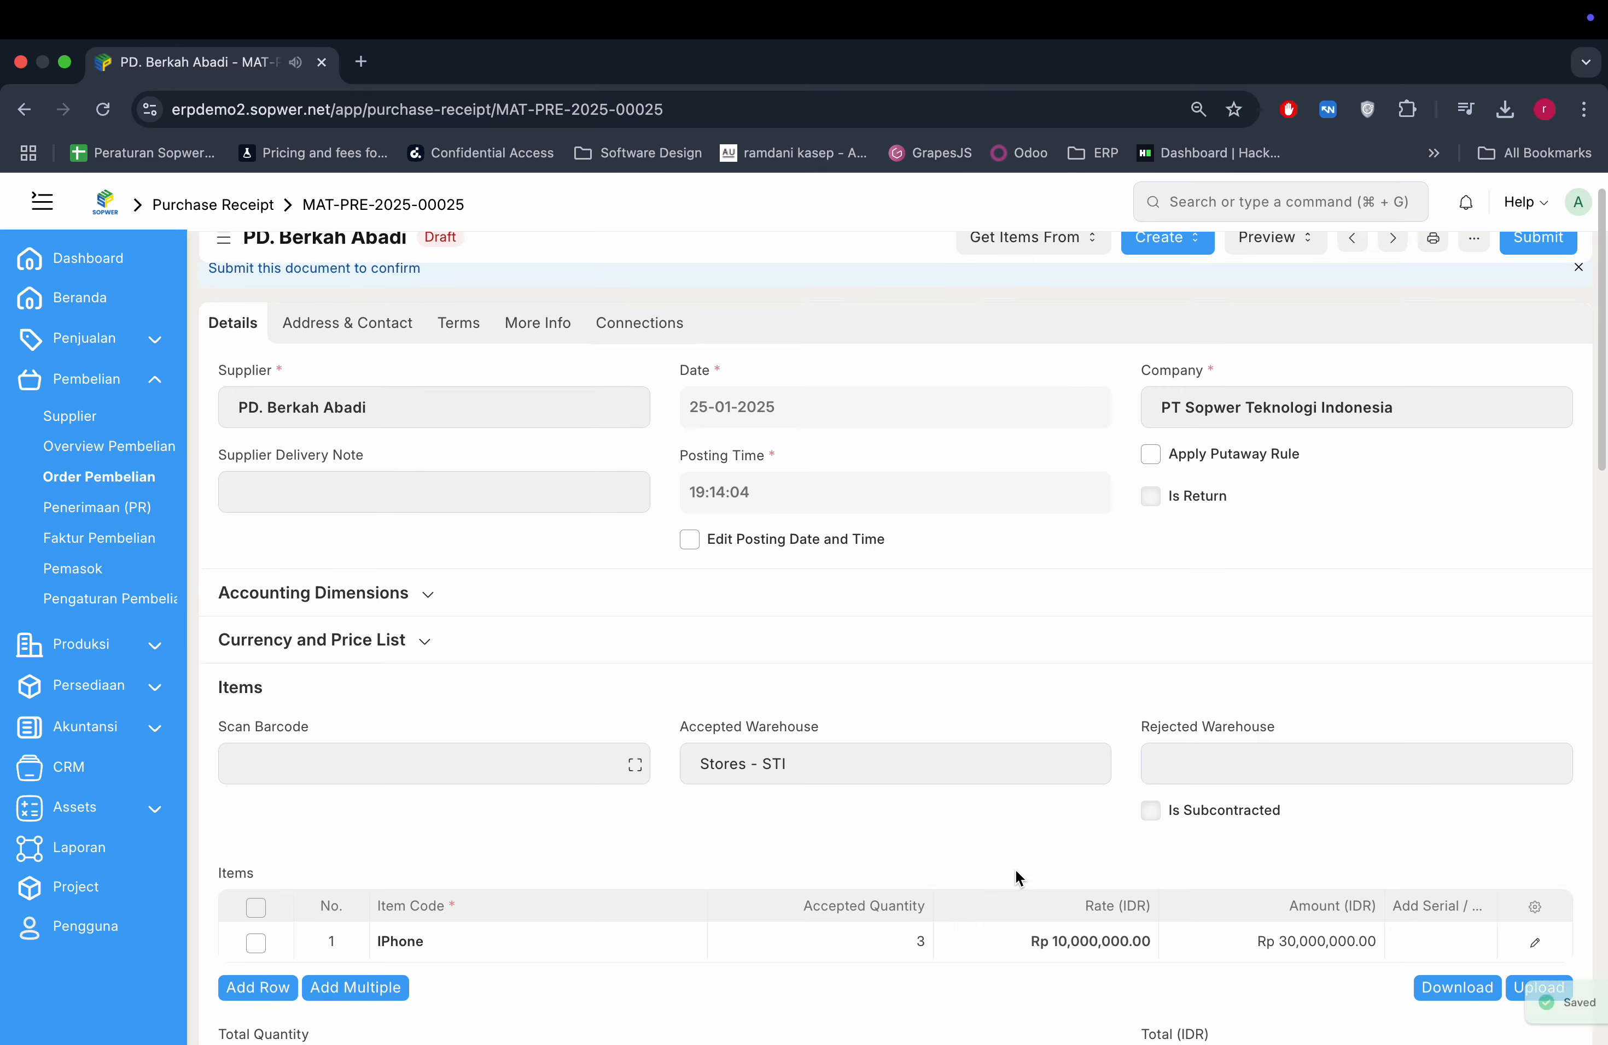
pyautogui.press('super+b')
pyautogui.press('Return')
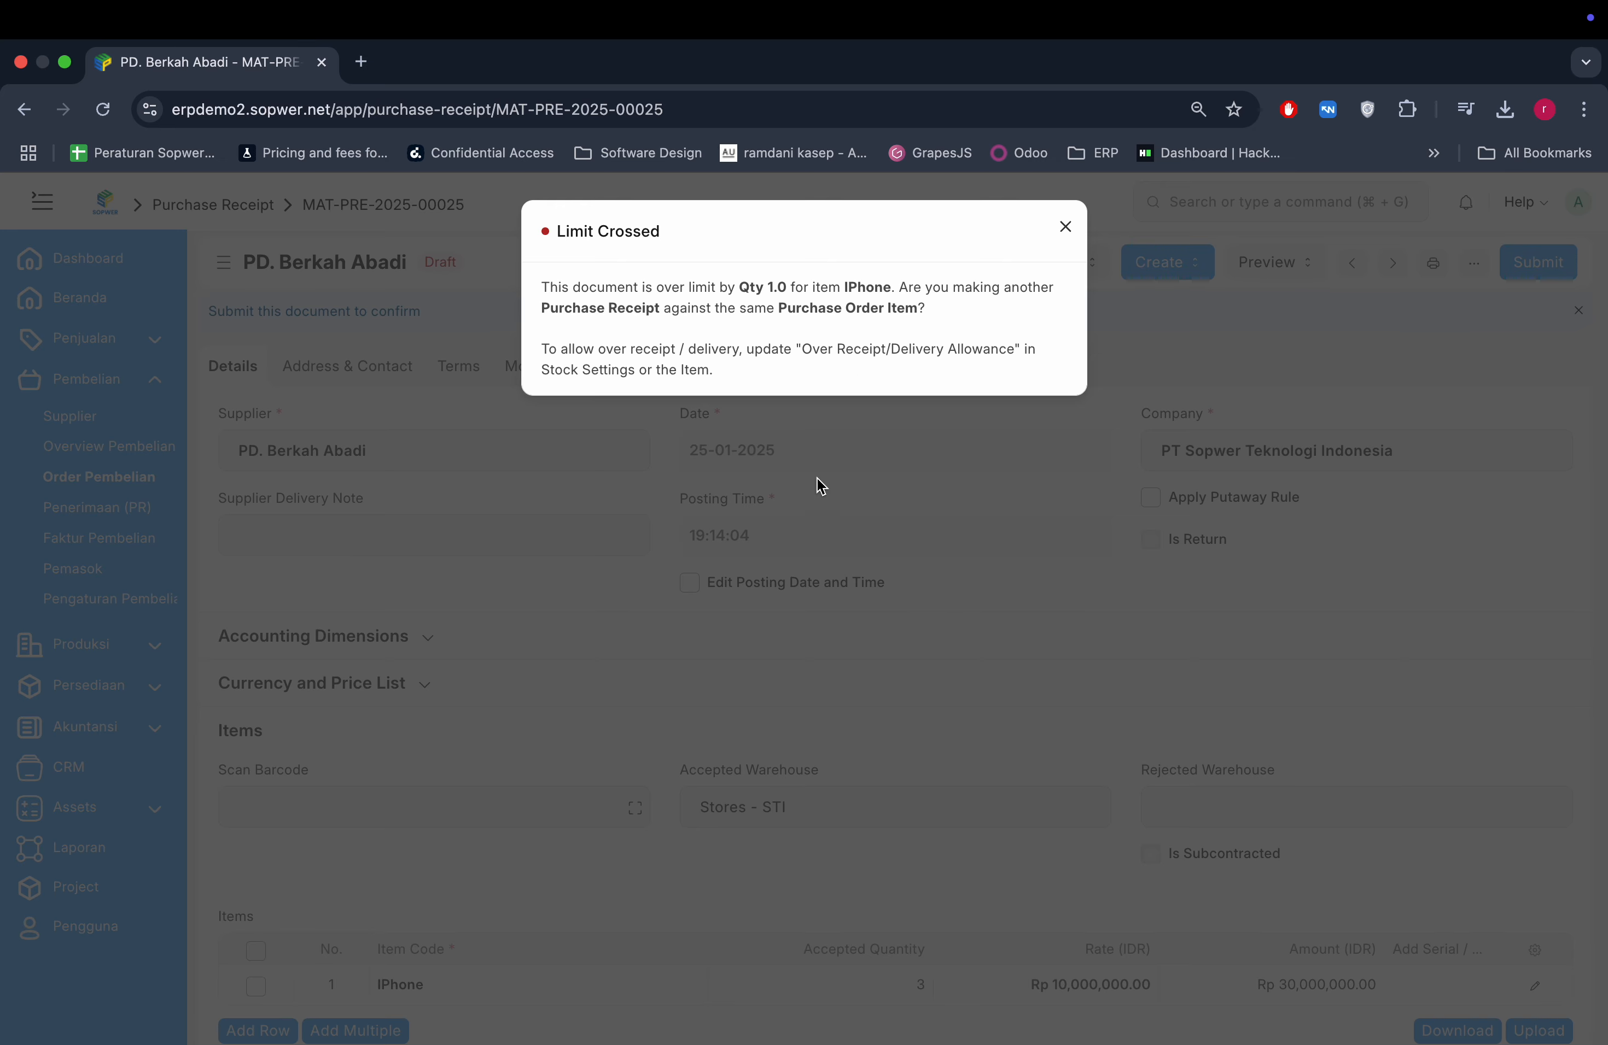
pyautogui.click(823, 692)
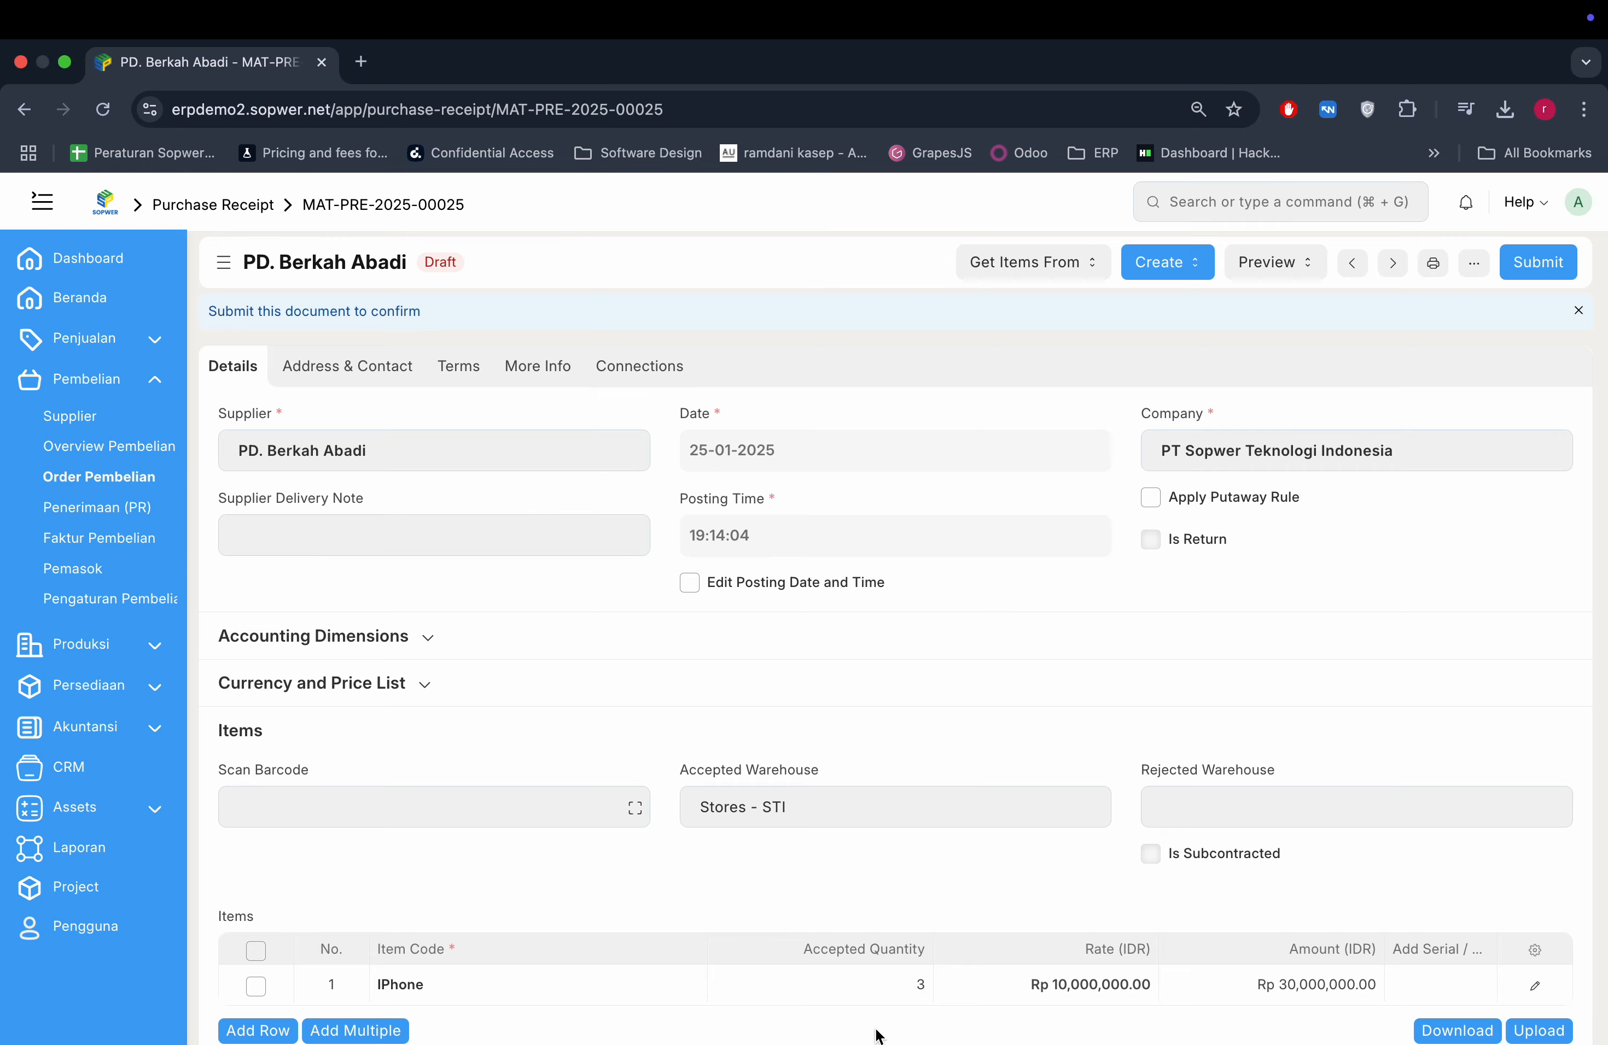
pyautogui.scroll(-2, 929, 908)
pyautogui.scroll(2, 820, 857)
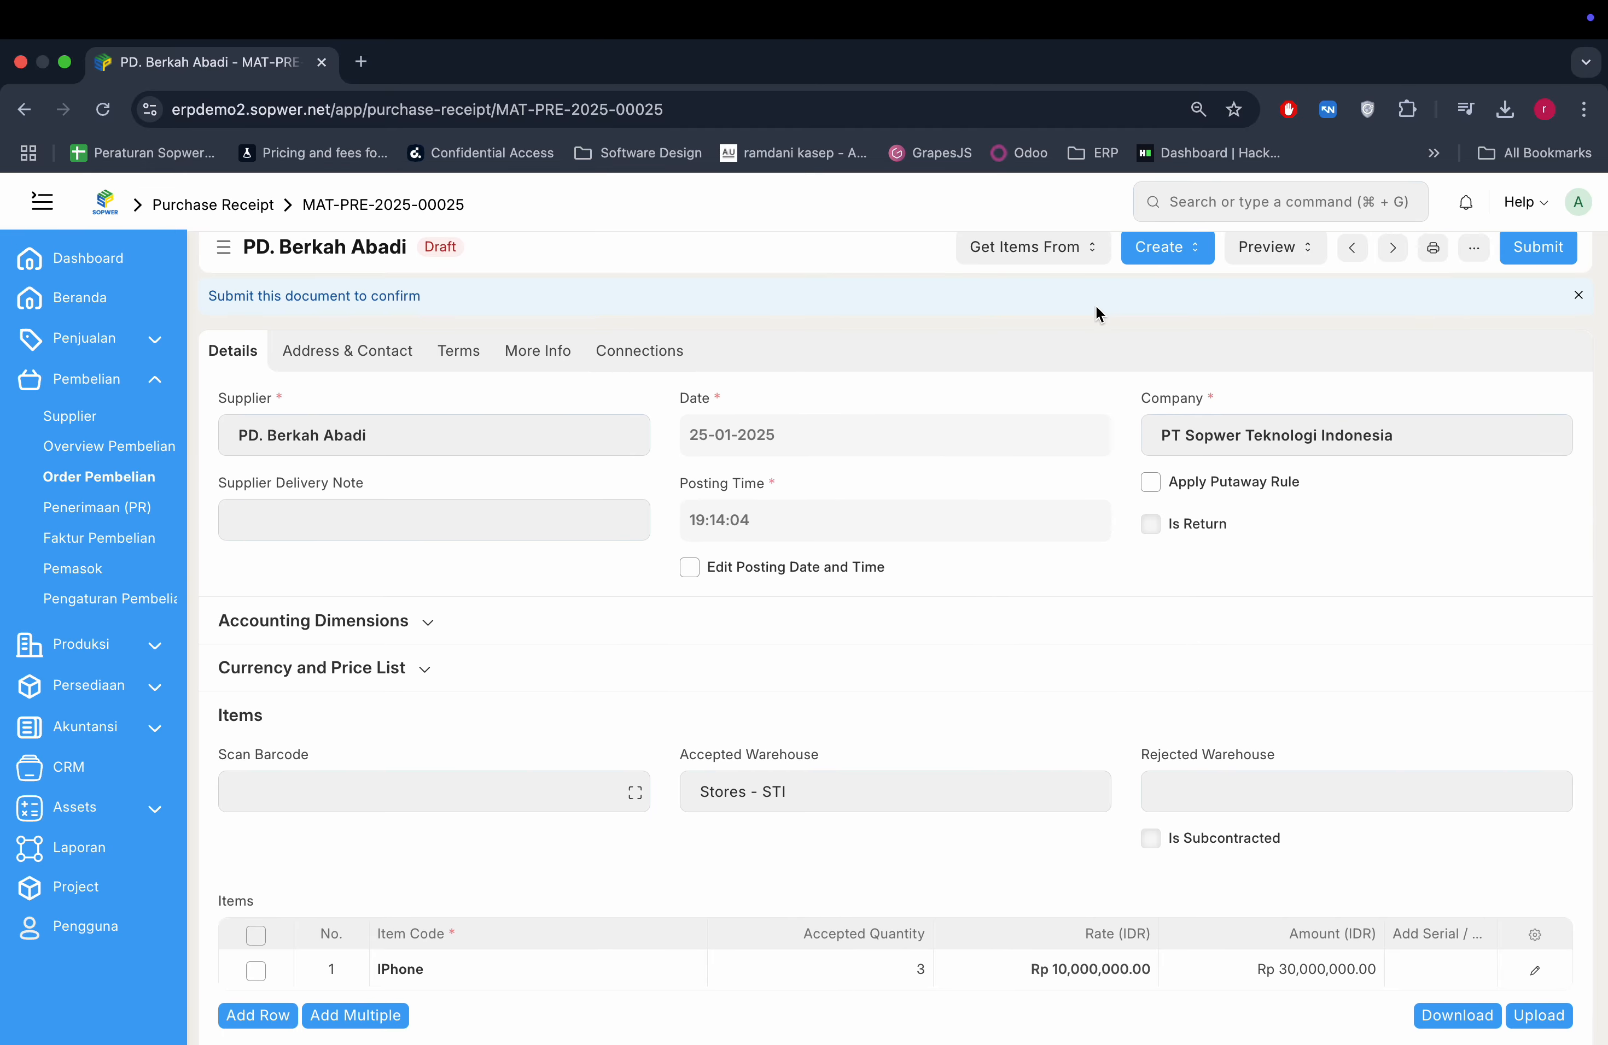
# Step: Set the Over Delivery/Receipt Allowance to 100 in Stock Settings and save
pyautogui.click(1236, 199)
pyautogui.write('stock se')
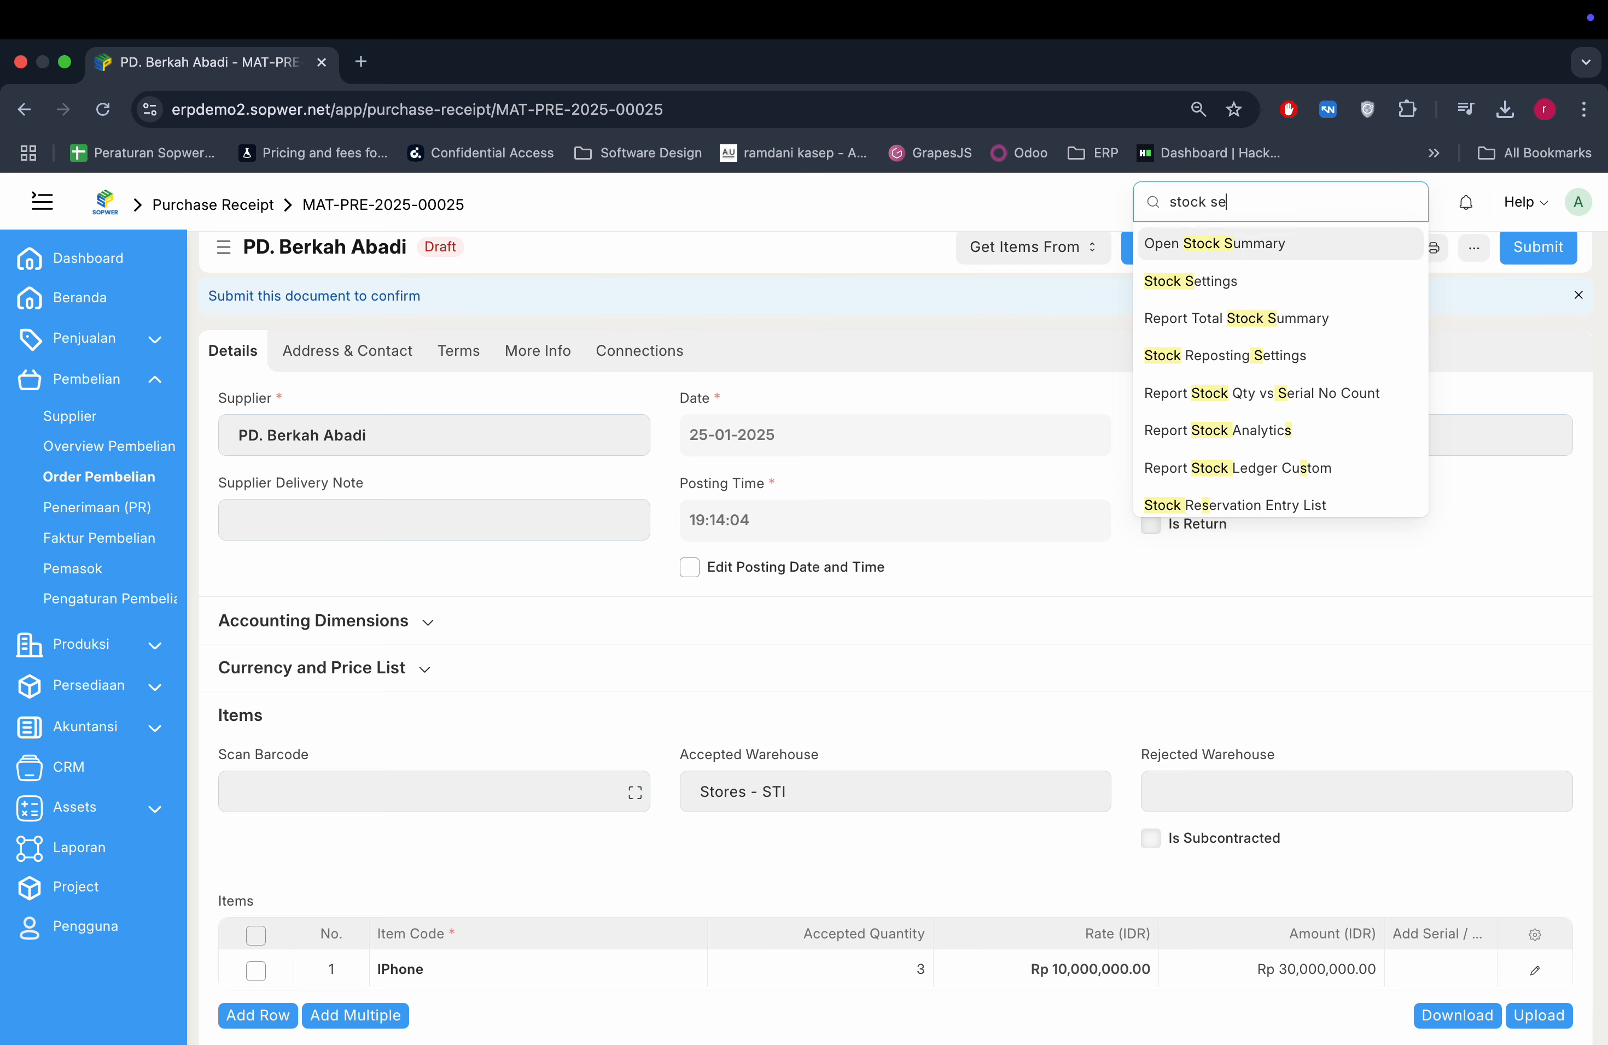
pyautogui.press('Return')
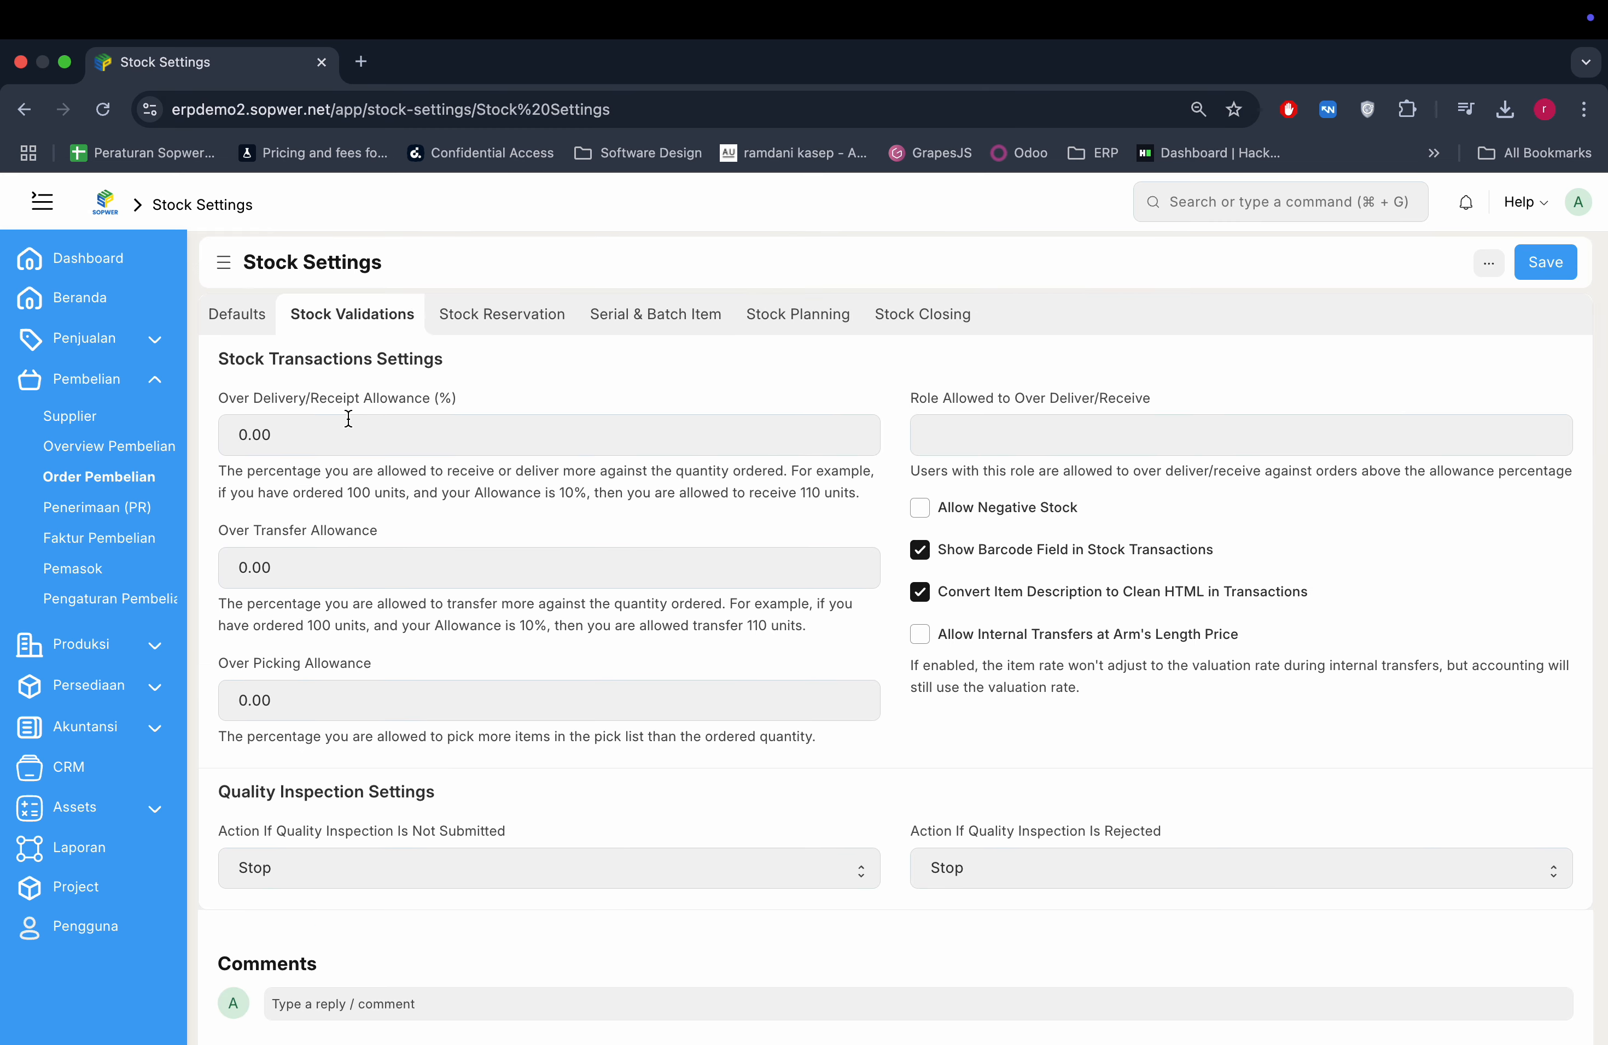
pyautogui.click(327, 427)
pyautogui.write('100')
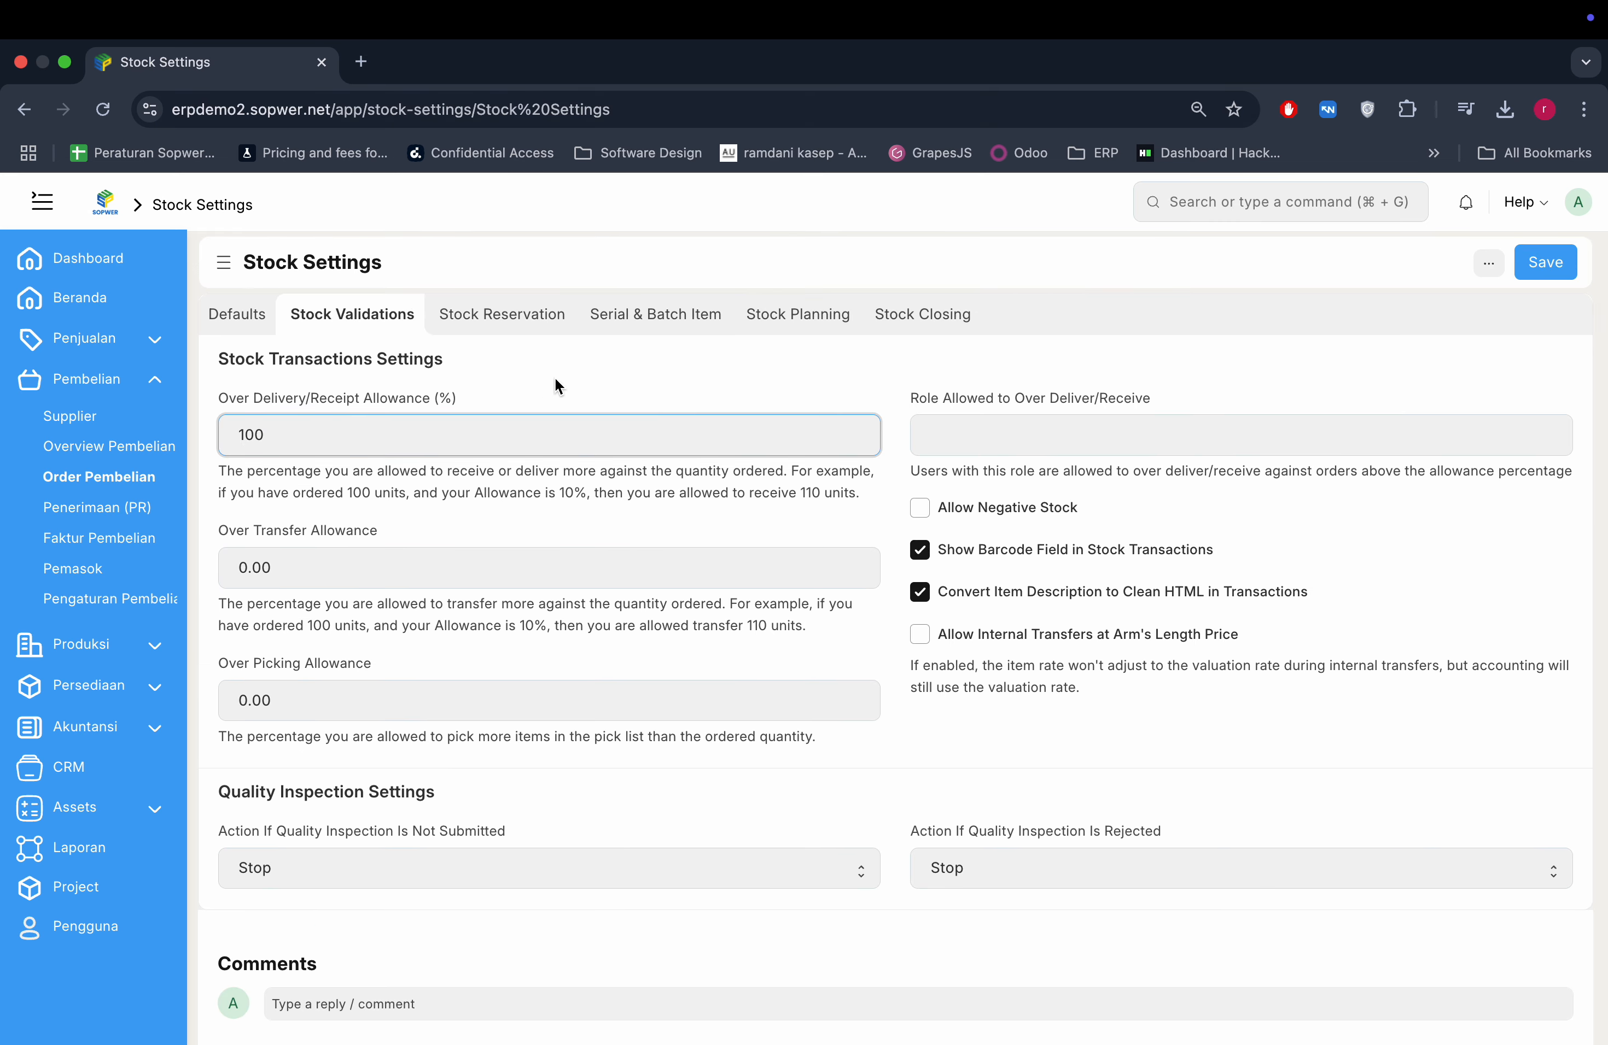
pyautogui.click(593, 366)
pyautogui.press('super+s')
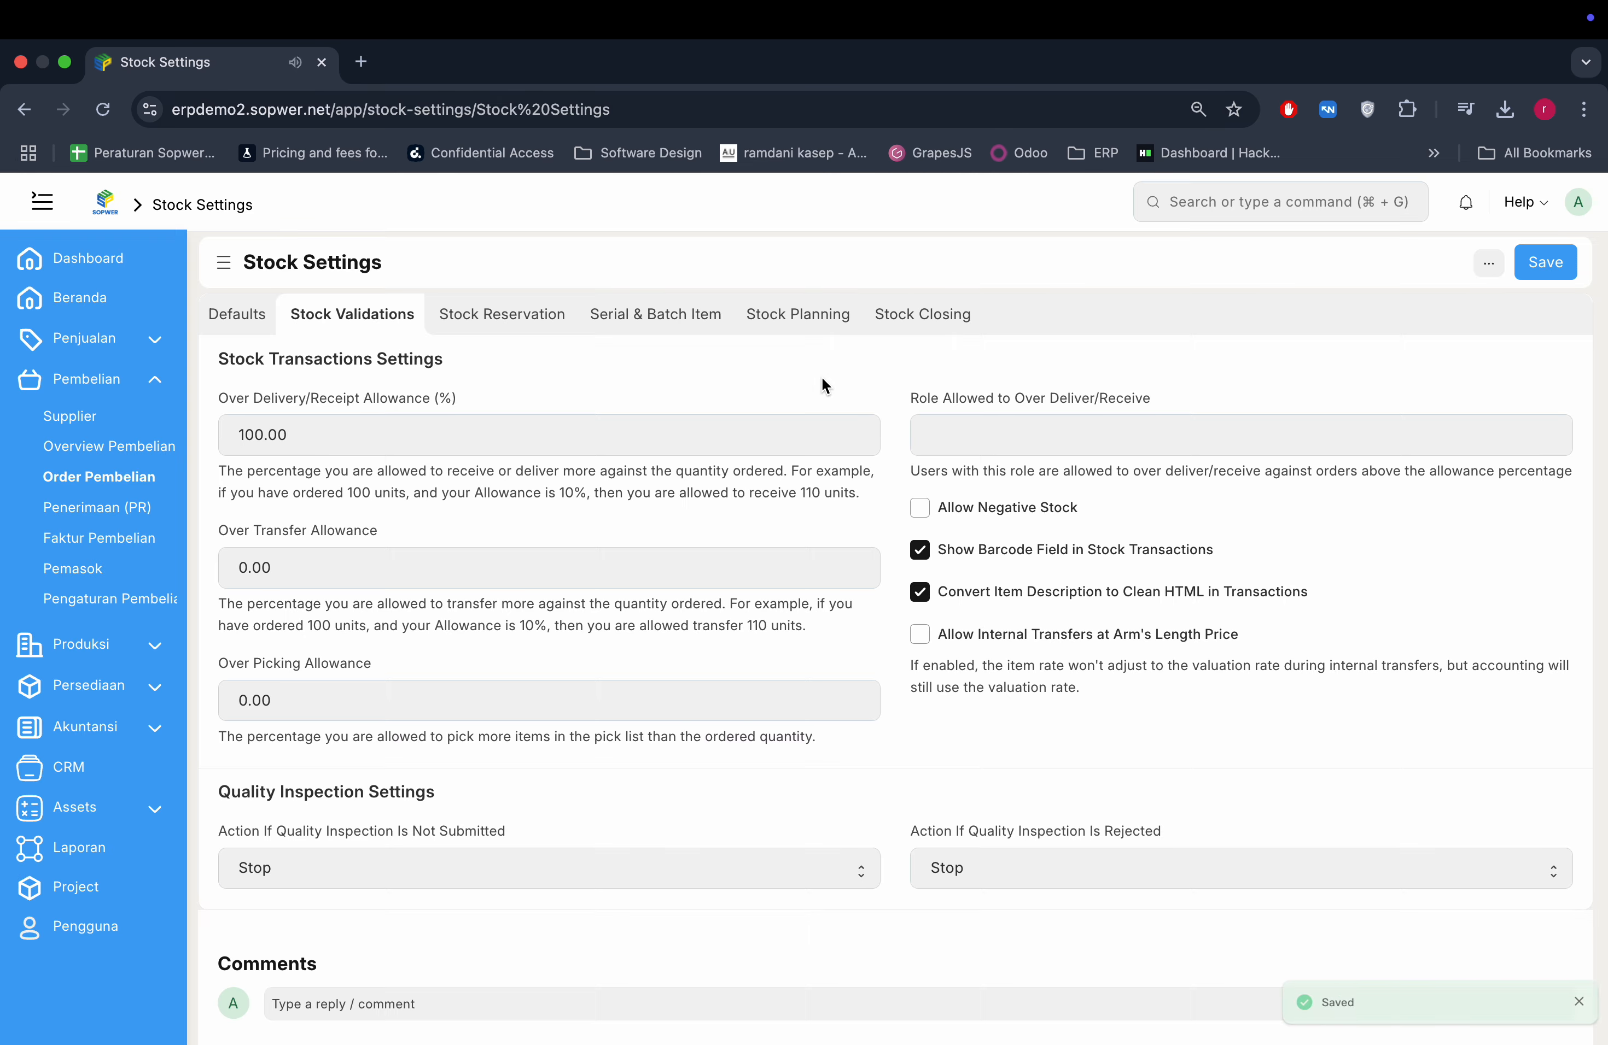
# Step: Return to the draft PD. Berkah Abadi purchase receipt and submit it
pyautogui.scroll(-1, 823, 532)
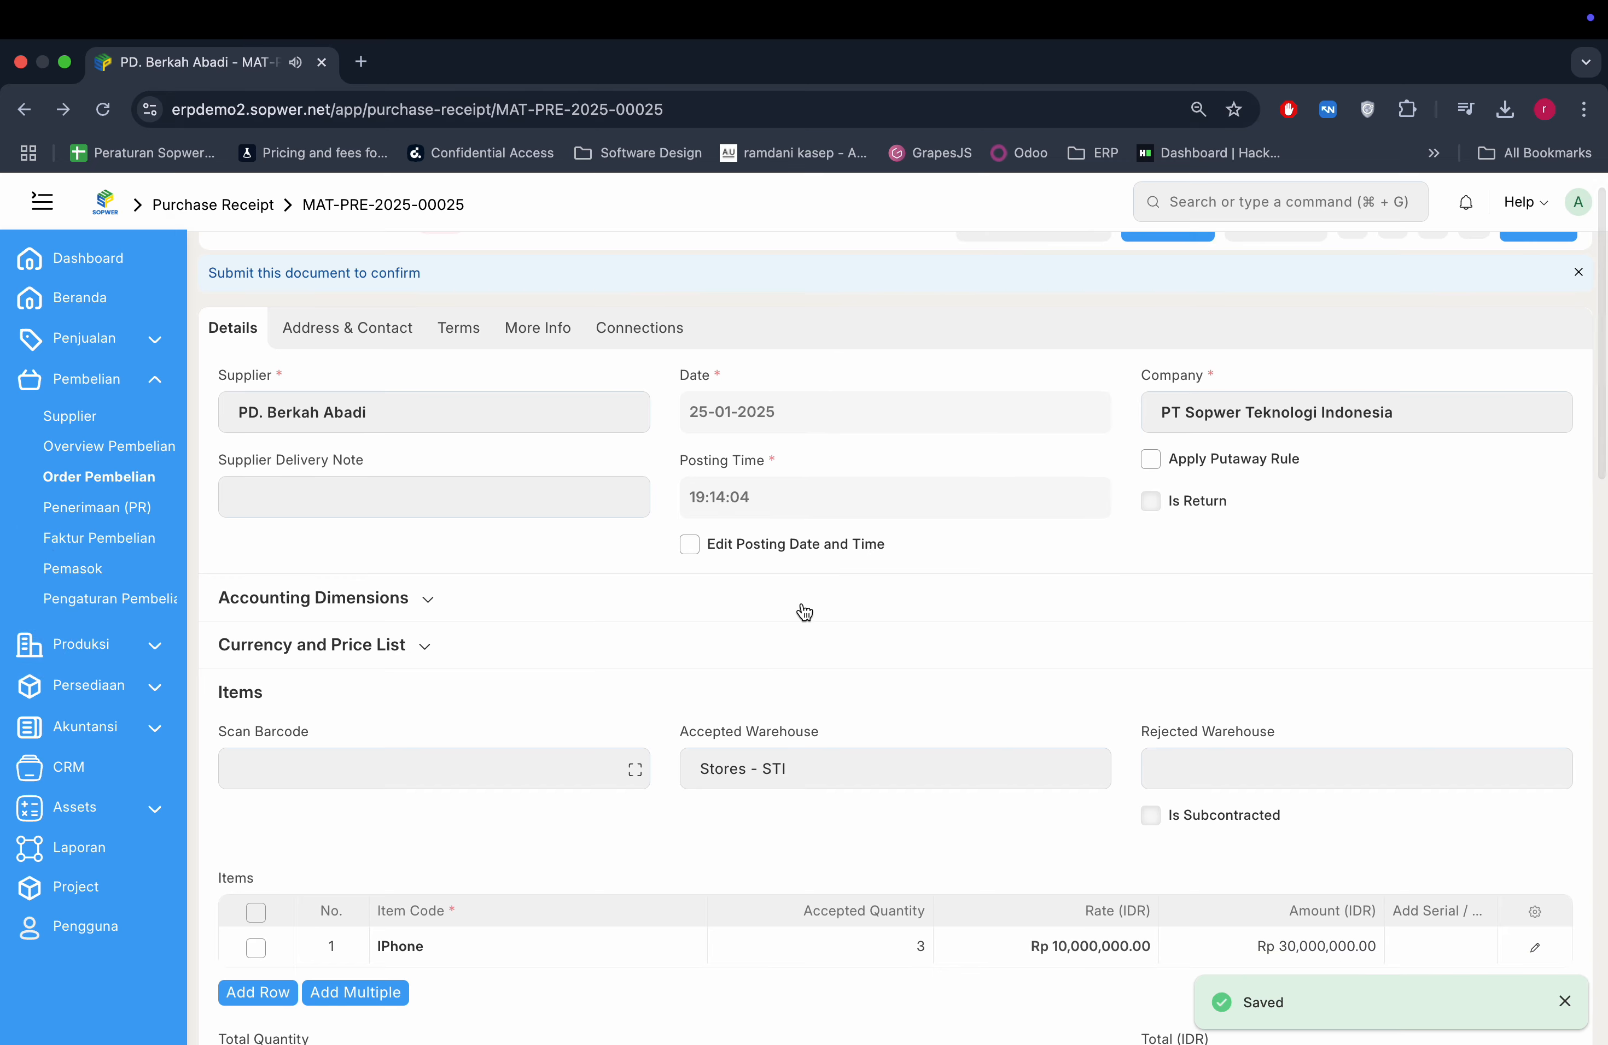
pyautogui.press('super+s')
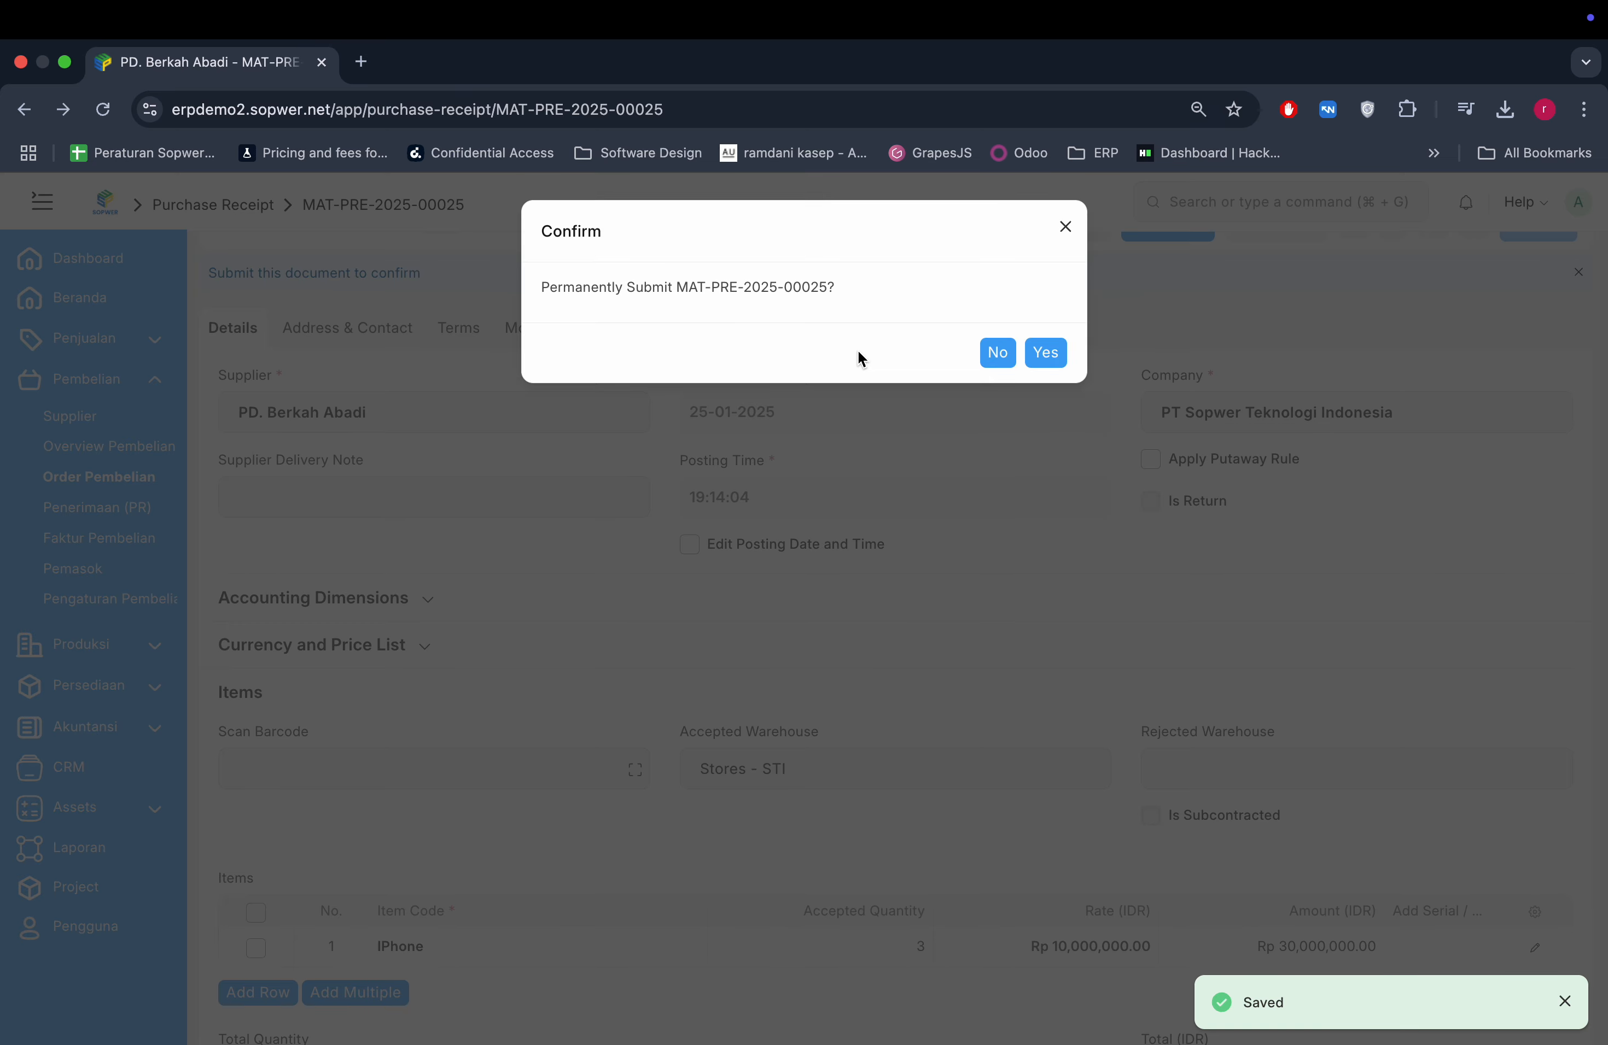
pyautogui.press('Return')
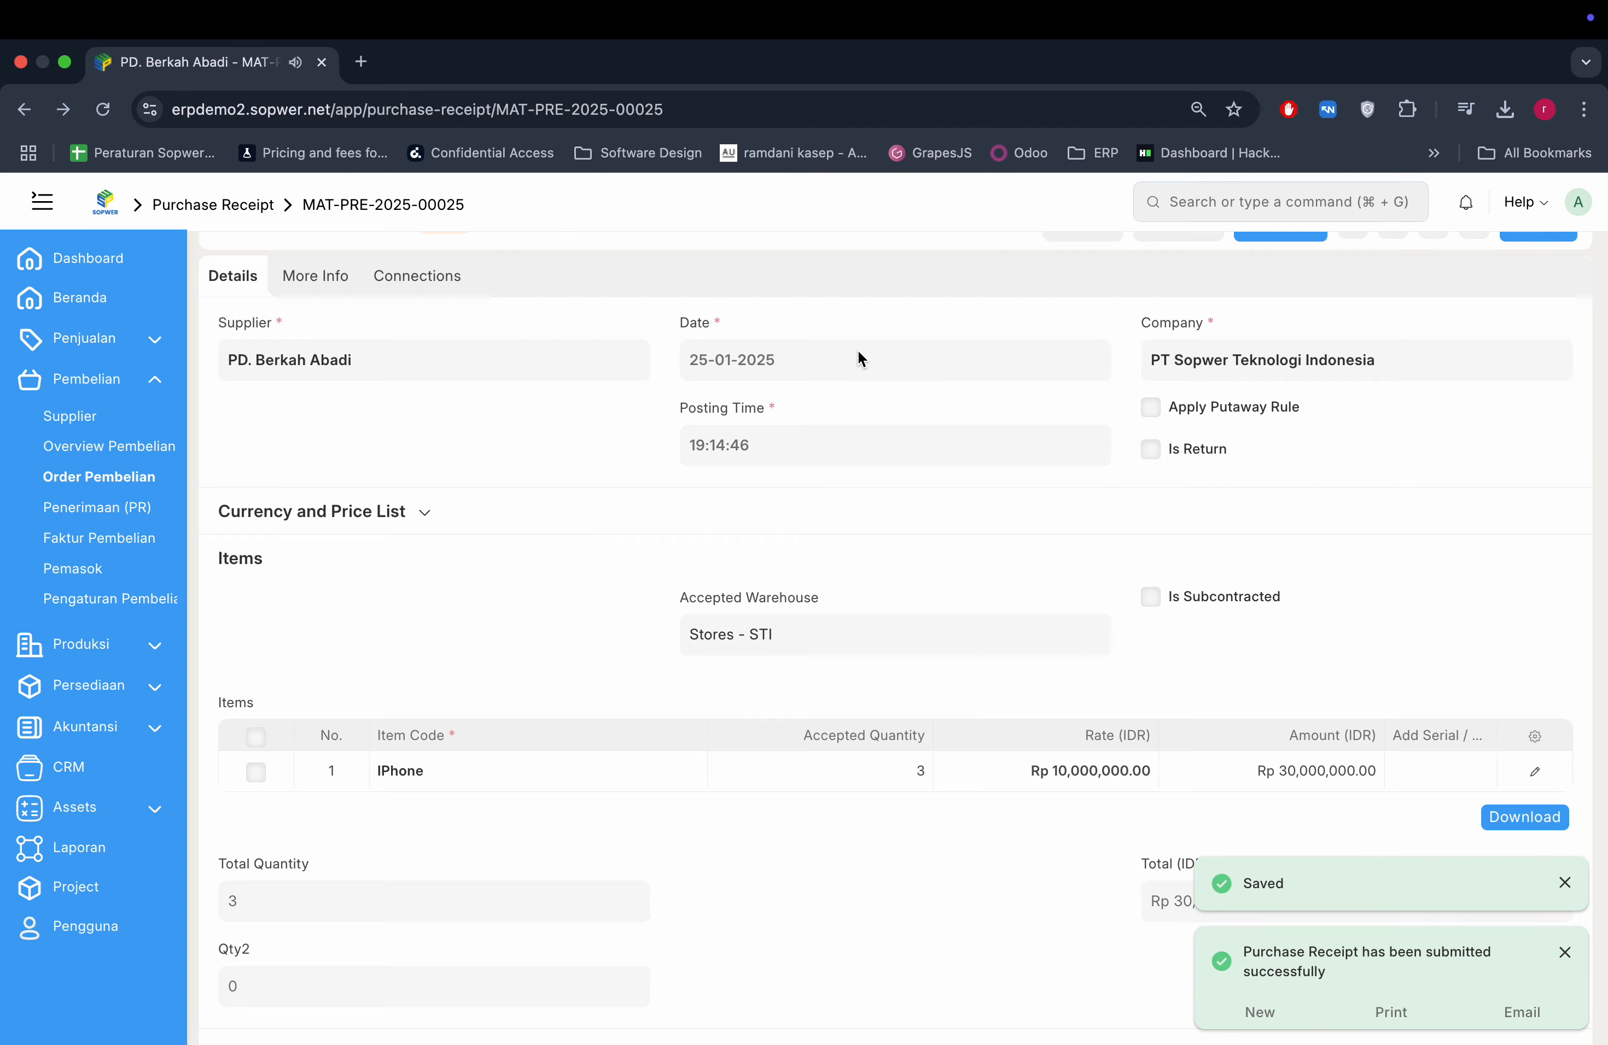
# Step: Leave the submitted receipt, check the order's status in the purchase order list and open the newest PD. Berkah Abadi order
pyautogui.scroll(2, 459, 392)
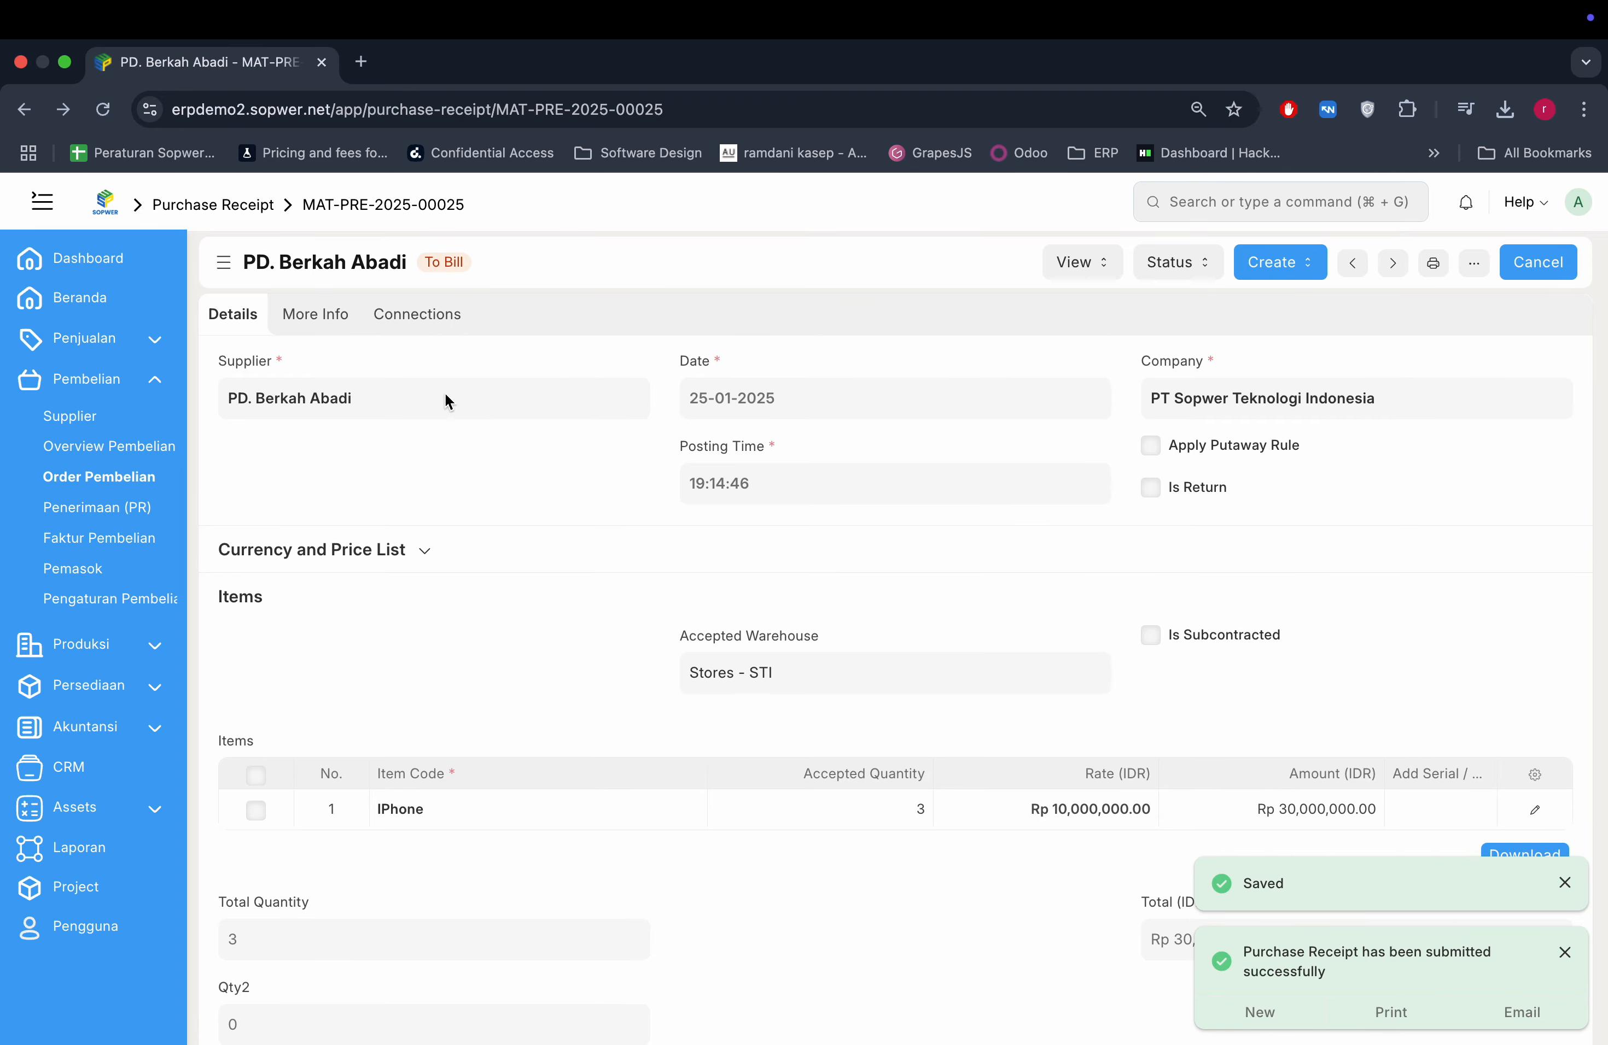
pyautogui.hscroll(-5, 434, 394)
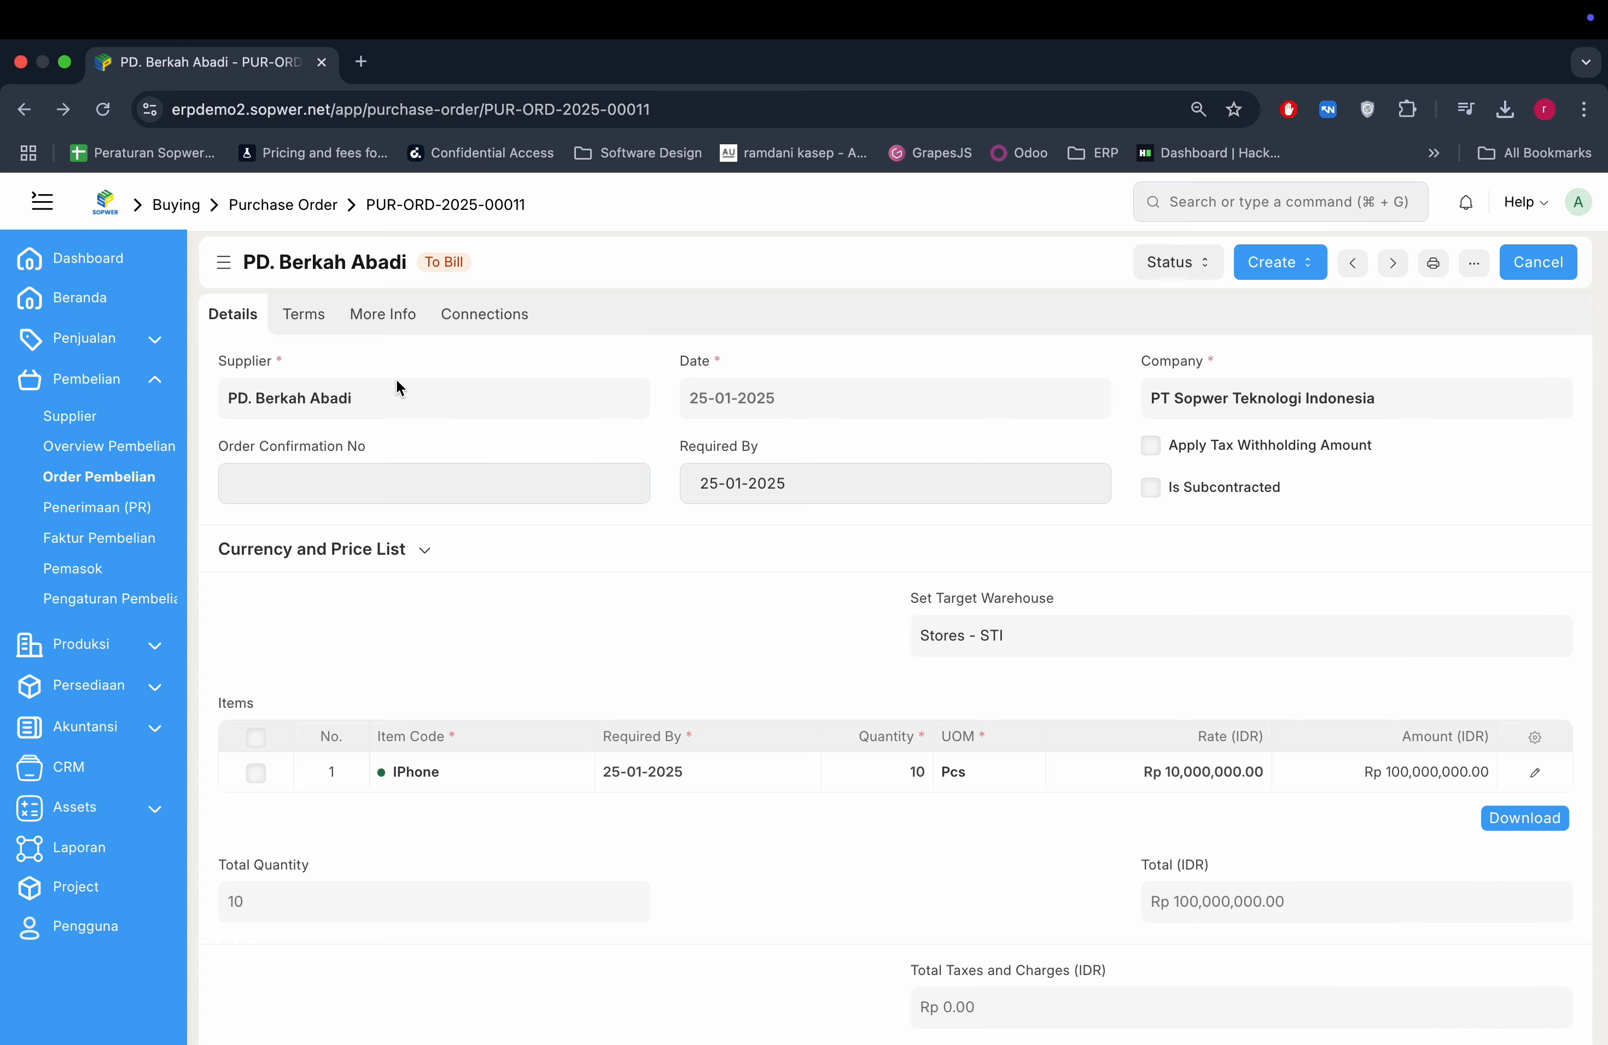
pyautogui.click(268, 206)
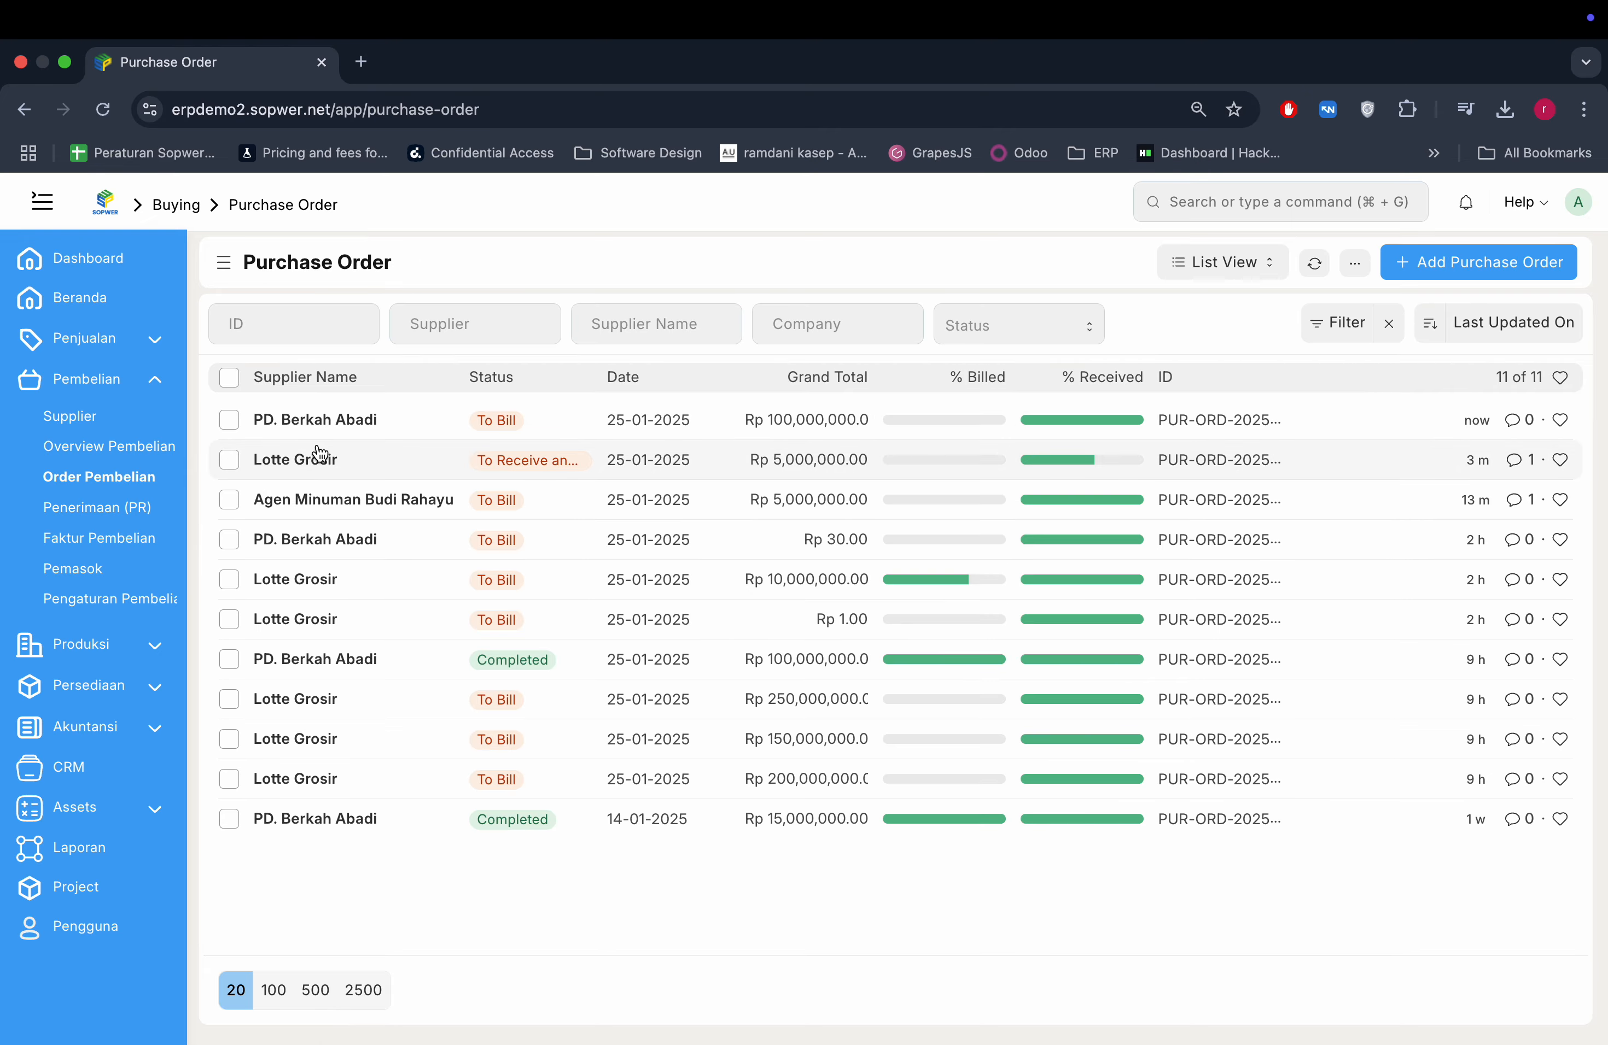
pyautogui.click(320, 421)
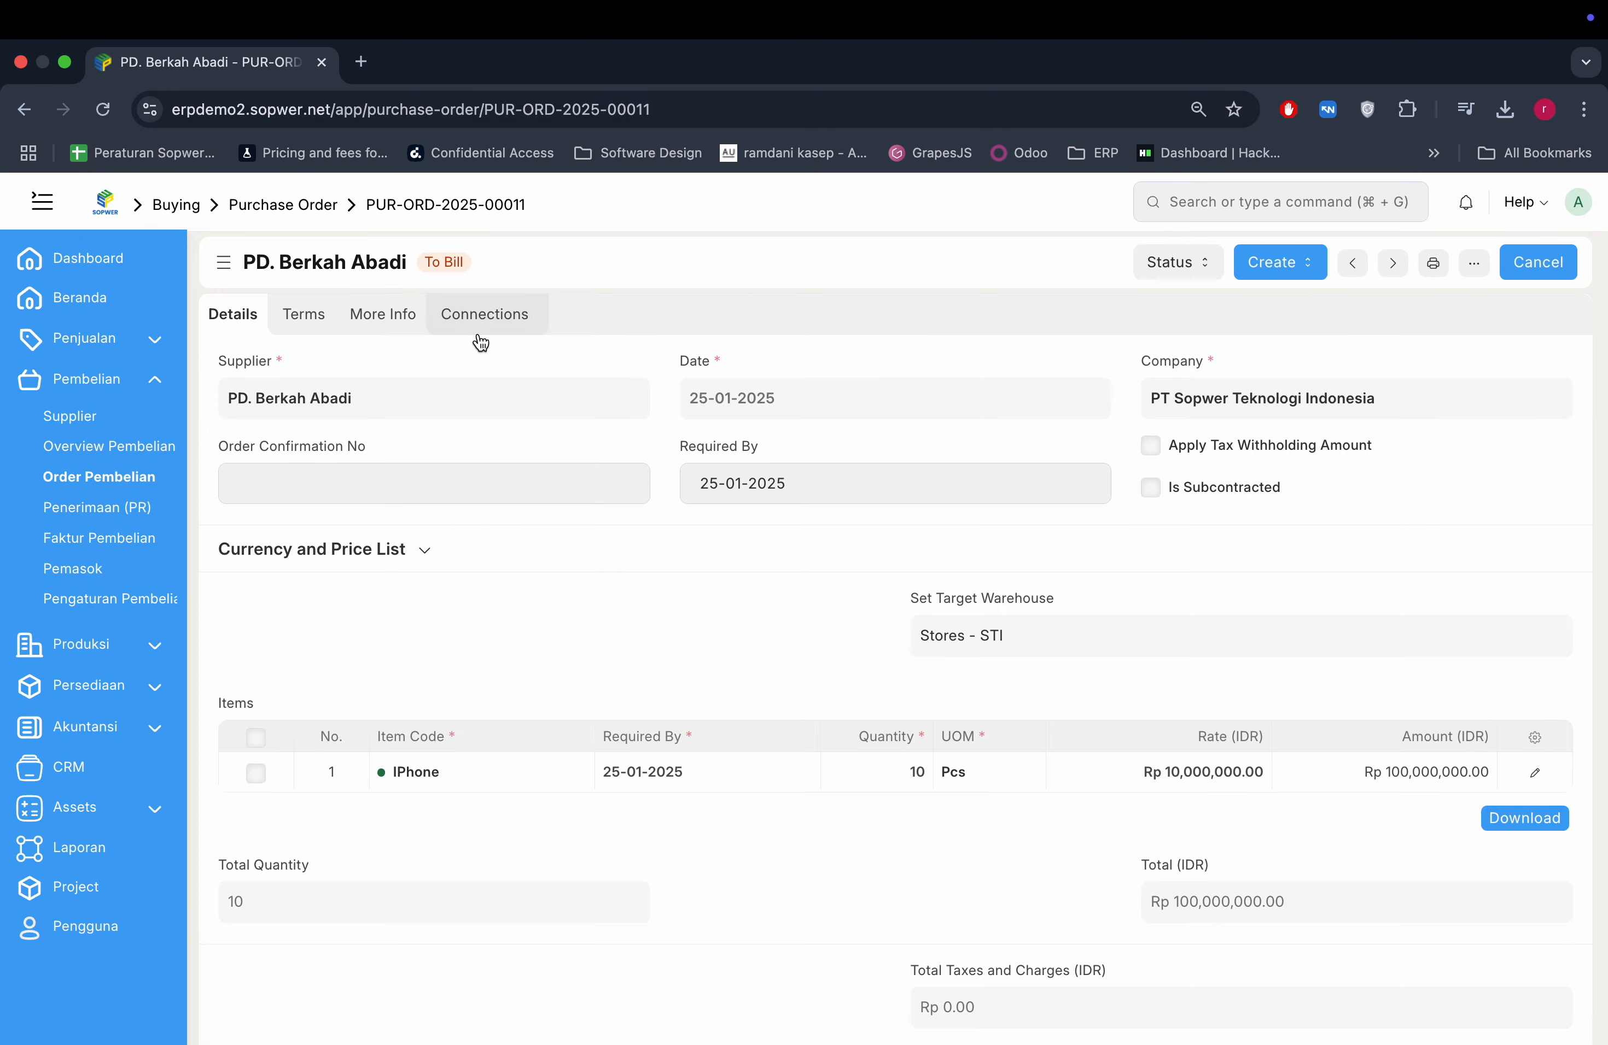
# Step: Examine the PD. Berkah Abadi order's connections and its billed and received percentages, then return to its details
pyautogui.click(405, 314)
pyautogui.click(489, 314)
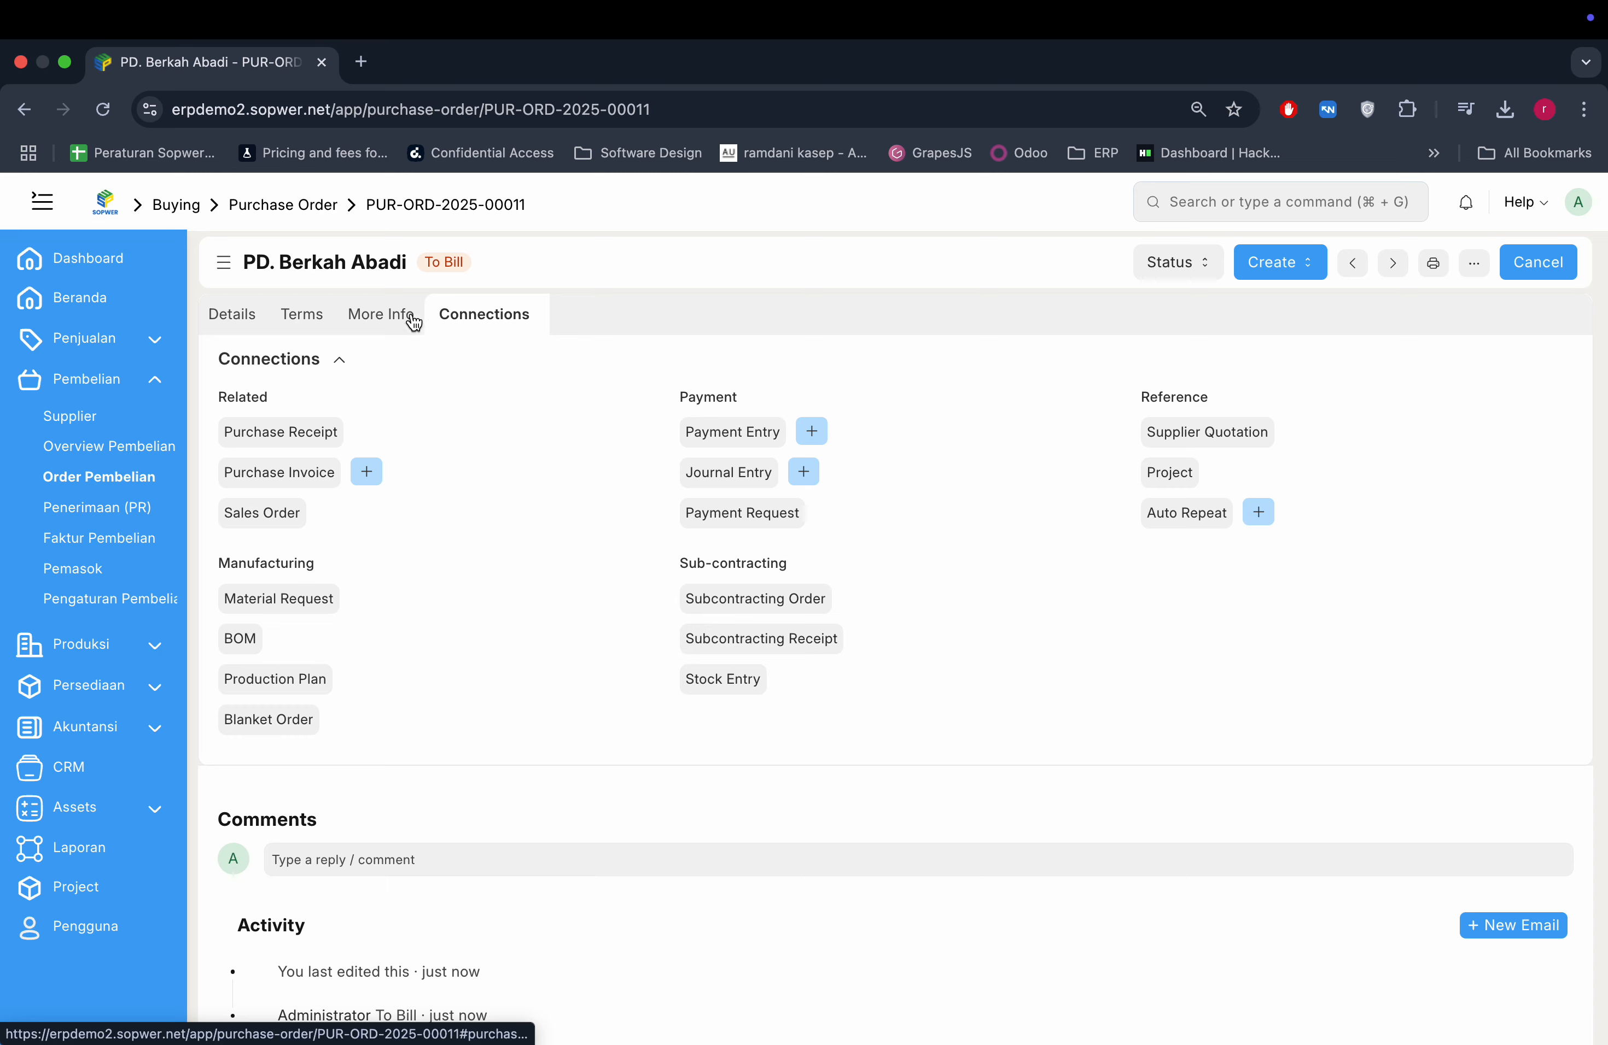
pyautogui.click(366, 321)
pyautogui.click(309, 370)
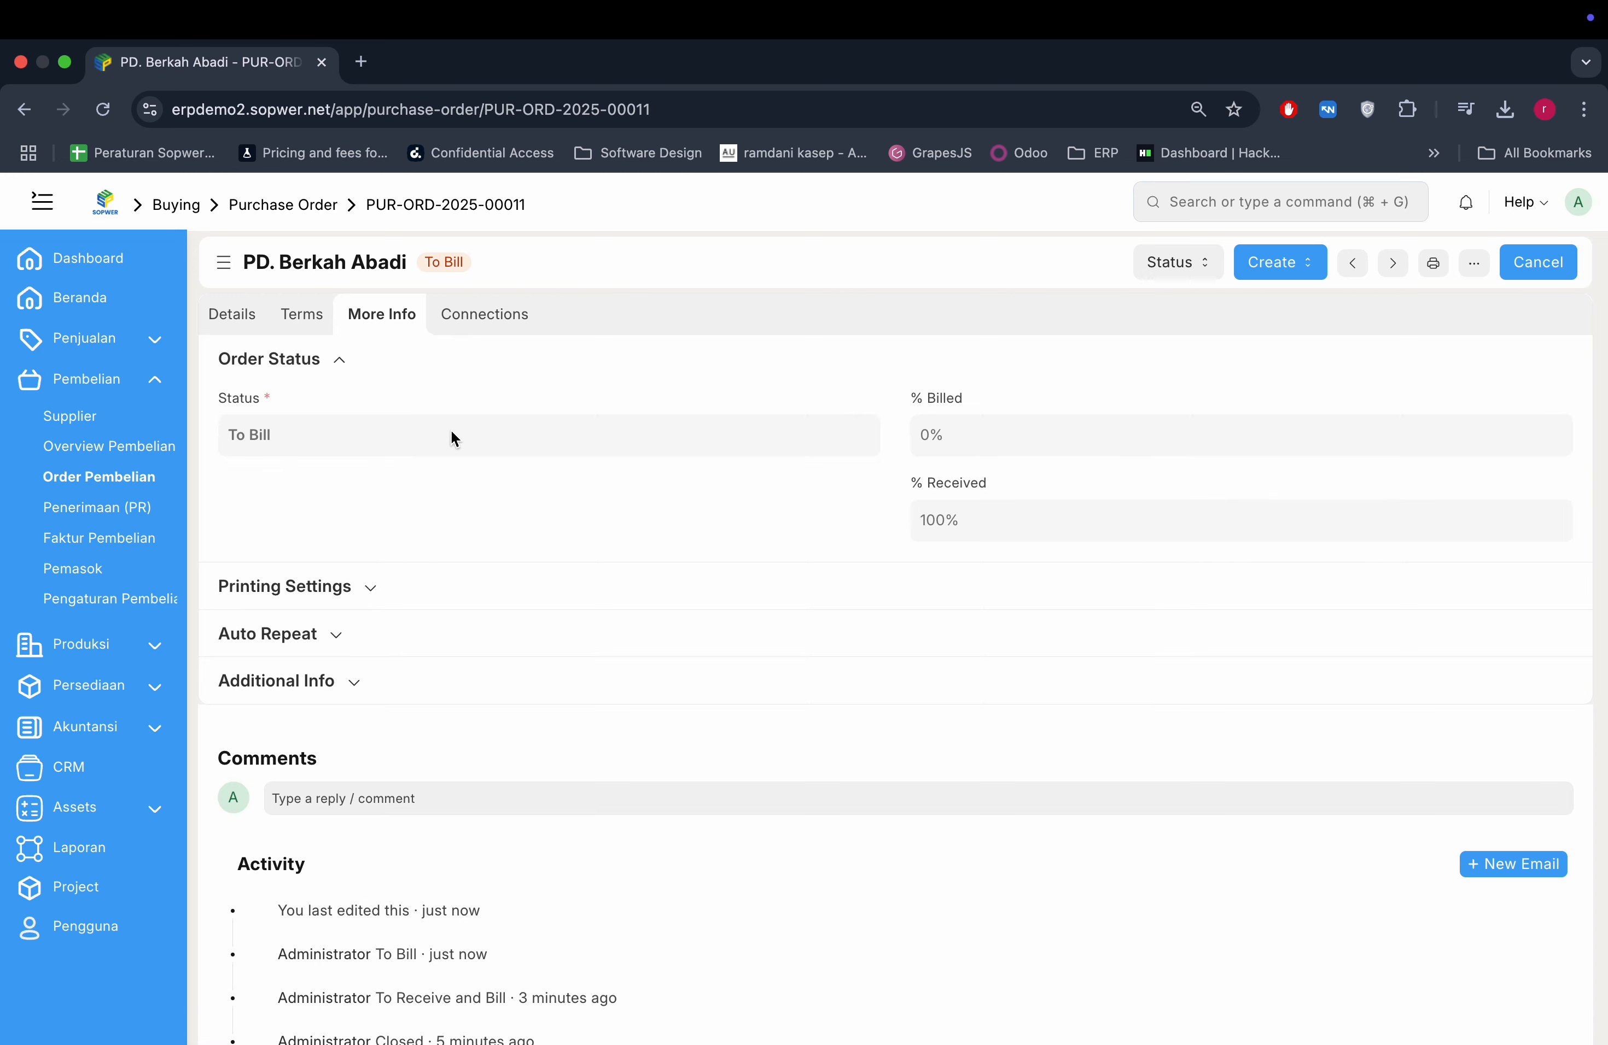
pyautogui.click(232, 317)
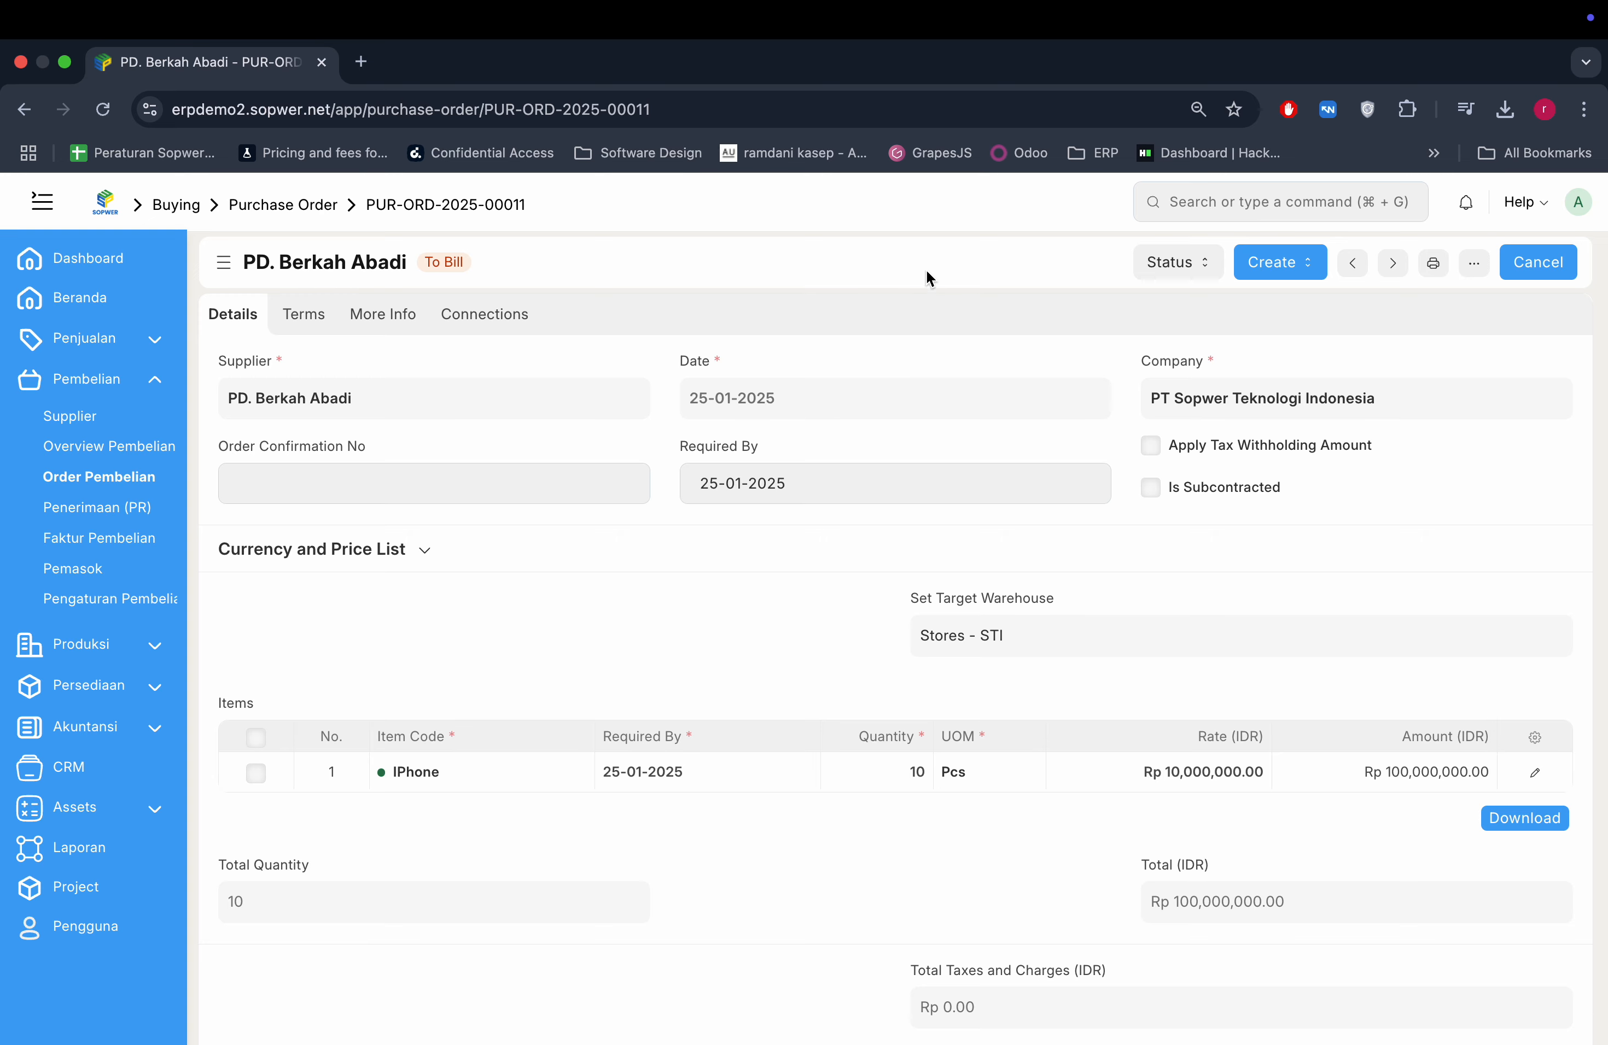
# Step: Open Stock Settings and set the Role Allowed to Over Deliver/Receive to Purchase Master Manager
pyautogui.click(1266, 201)
pyautogui.write('stock se')
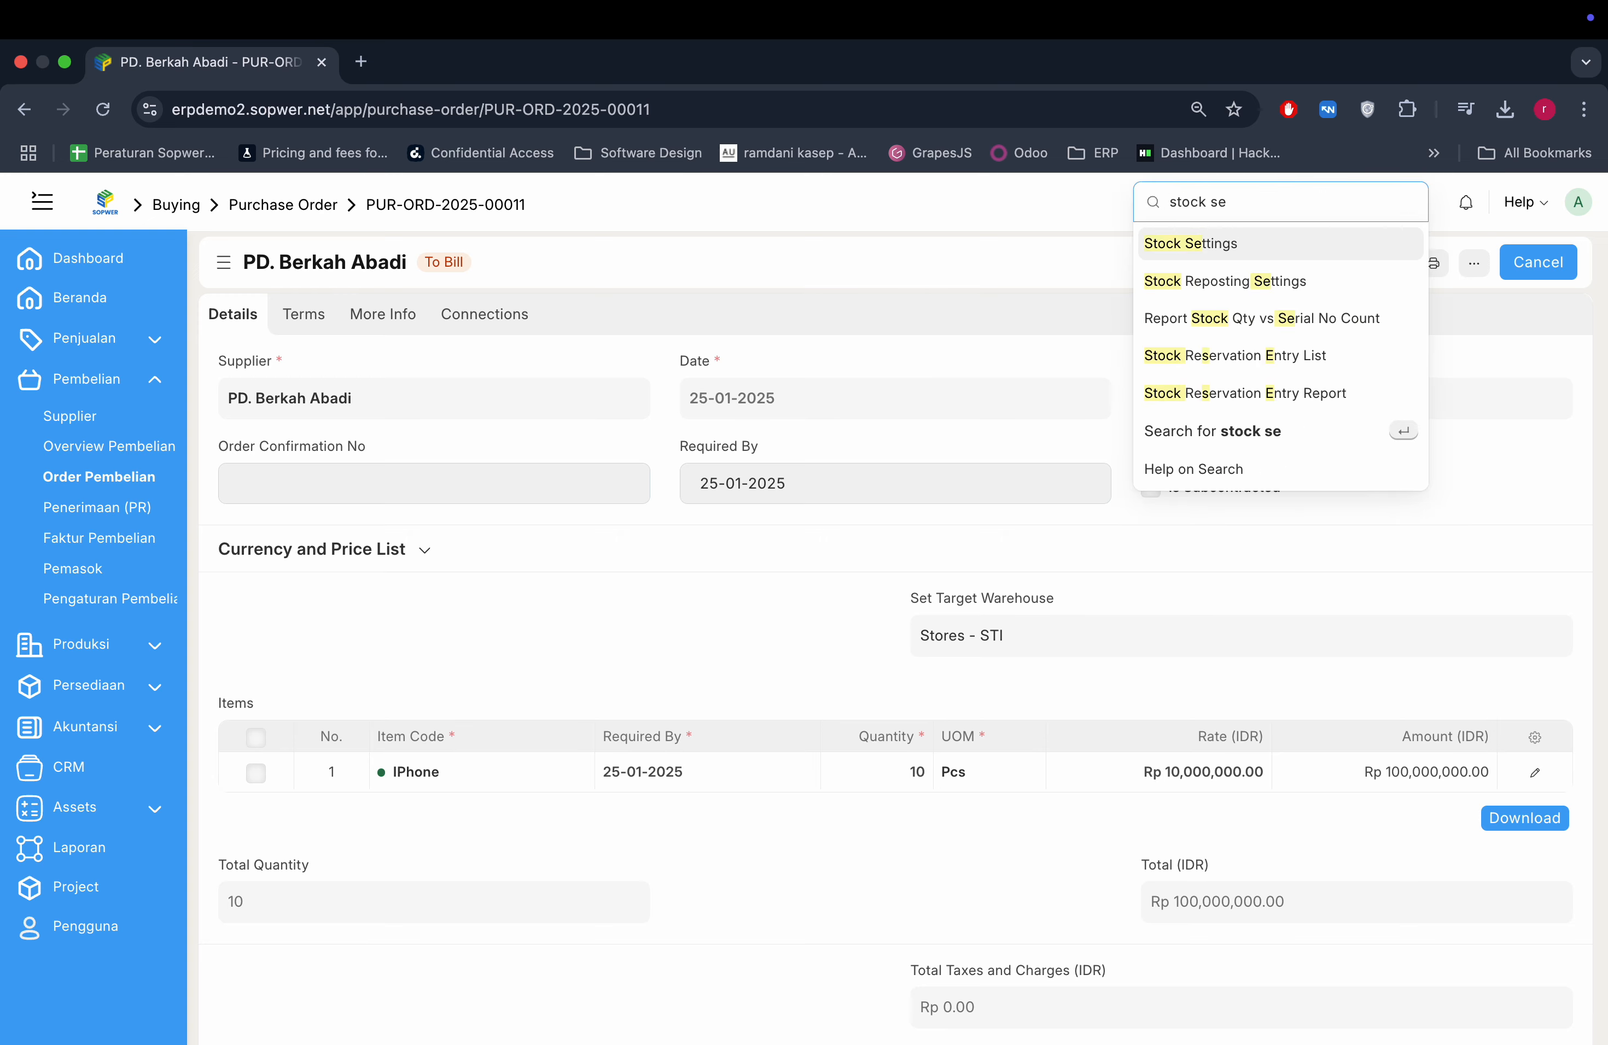
pyautogui.press('Return')
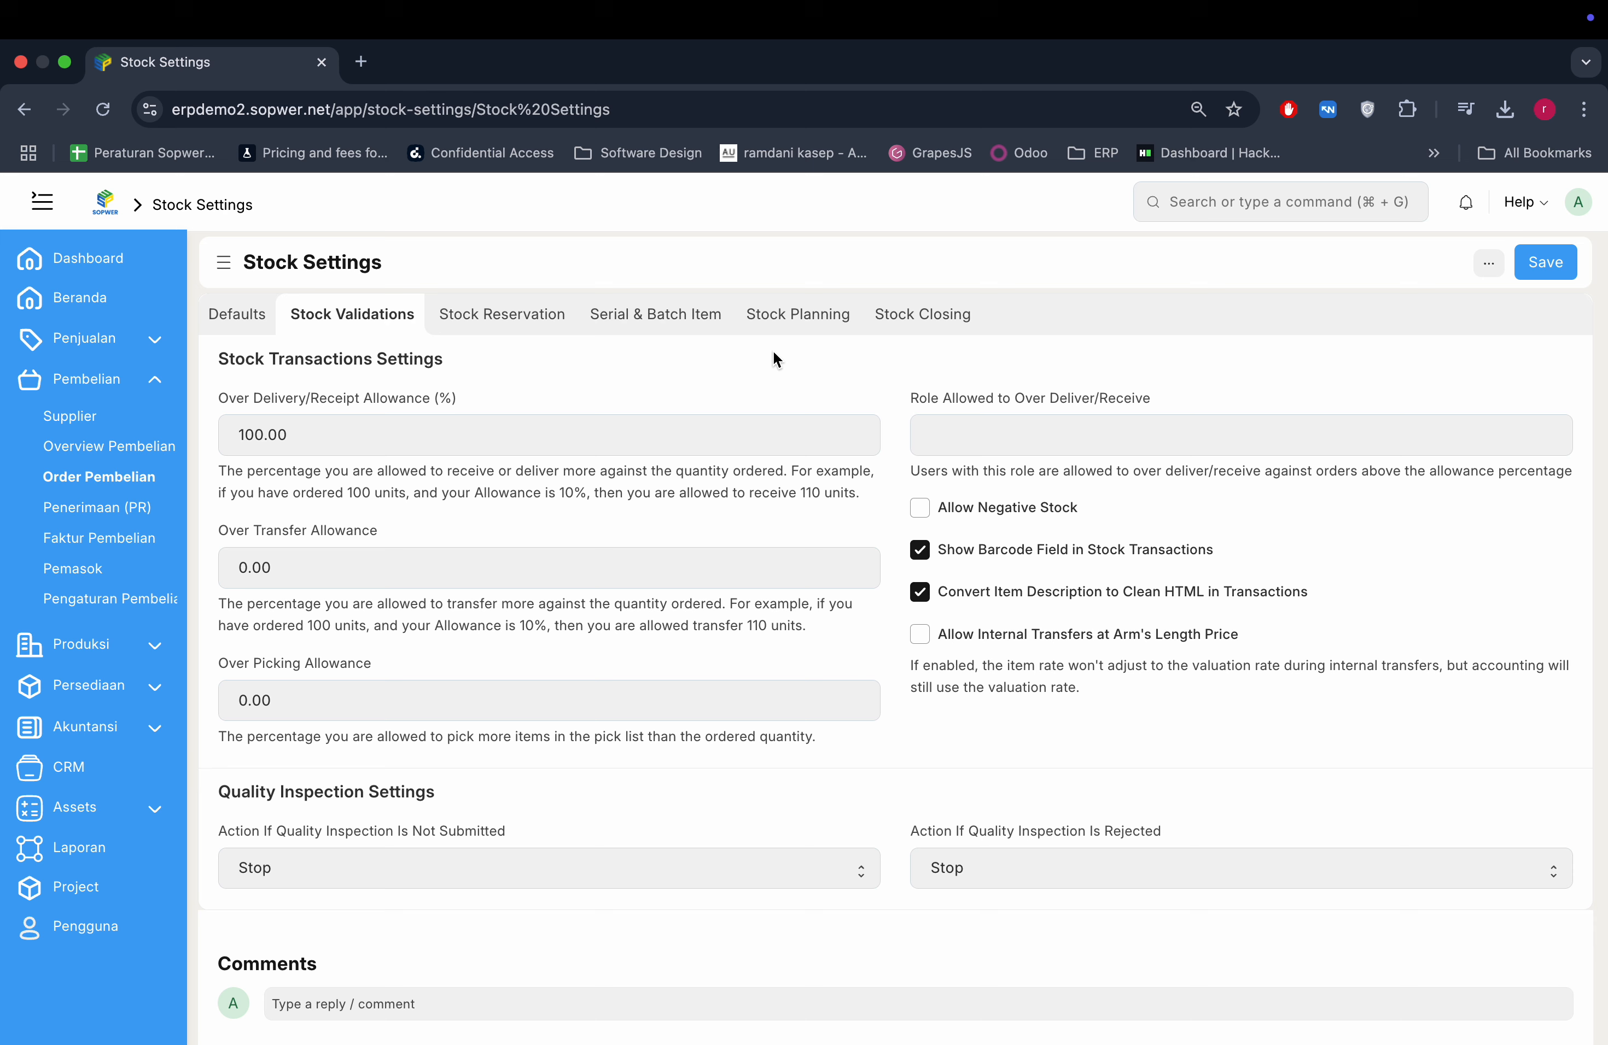
pyautogui.click(987, 445)
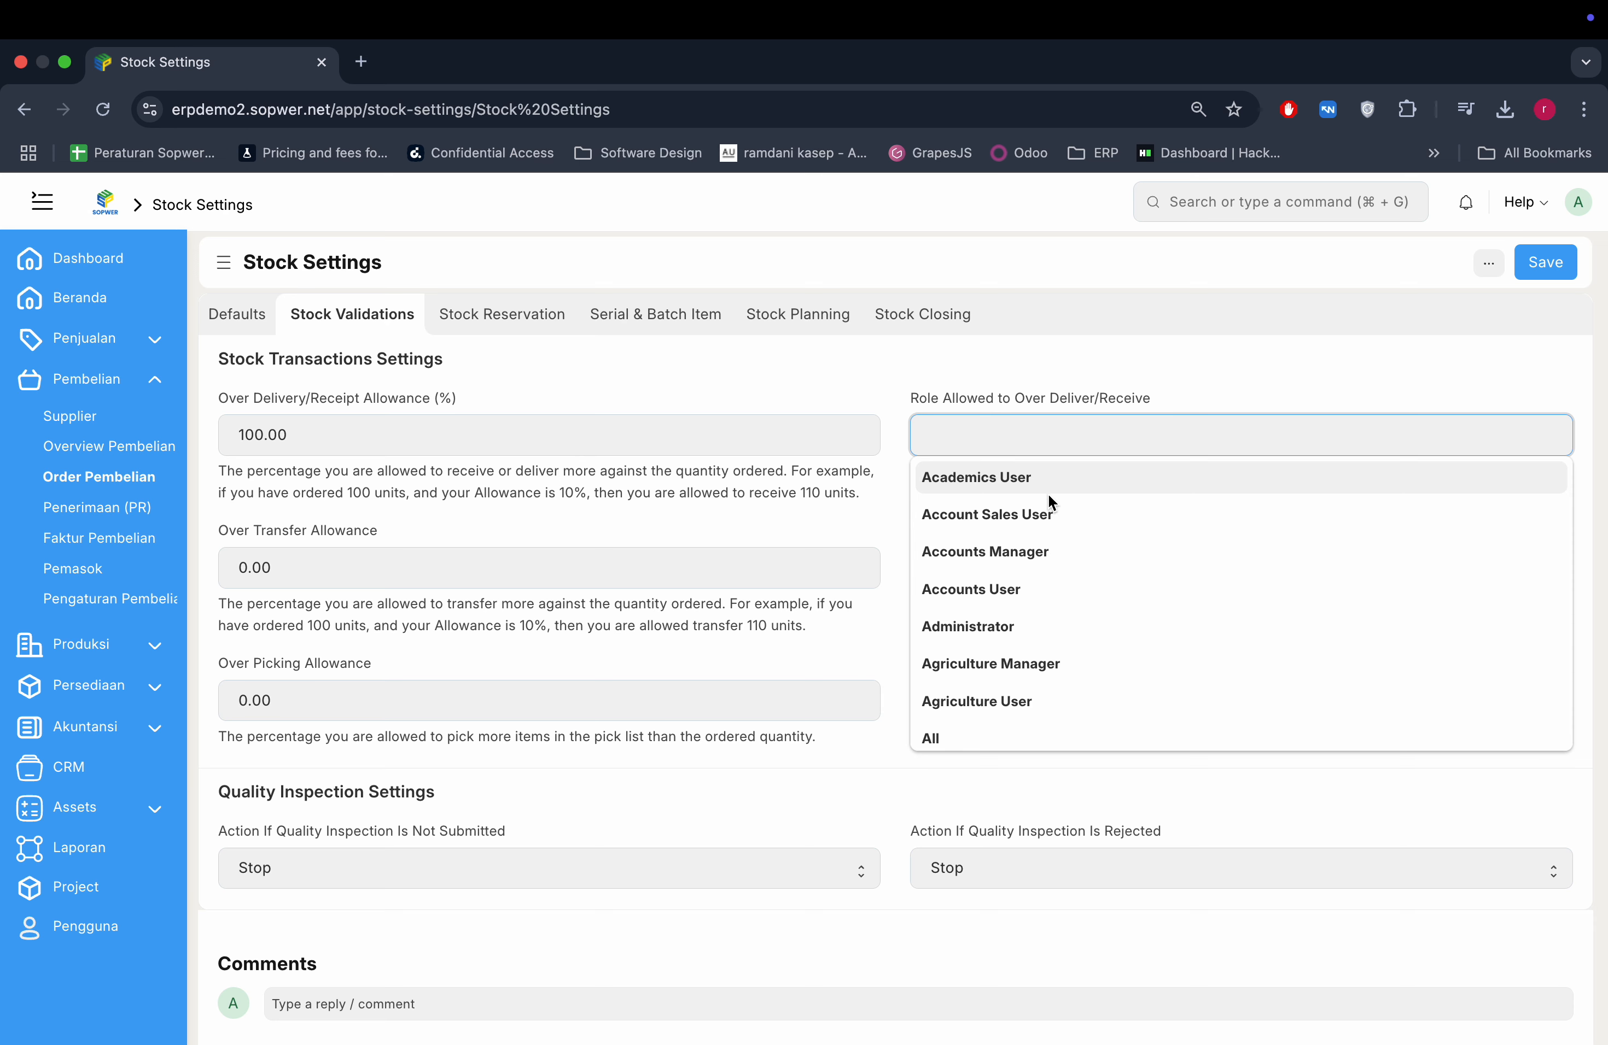
pyautogui.write('purchase')
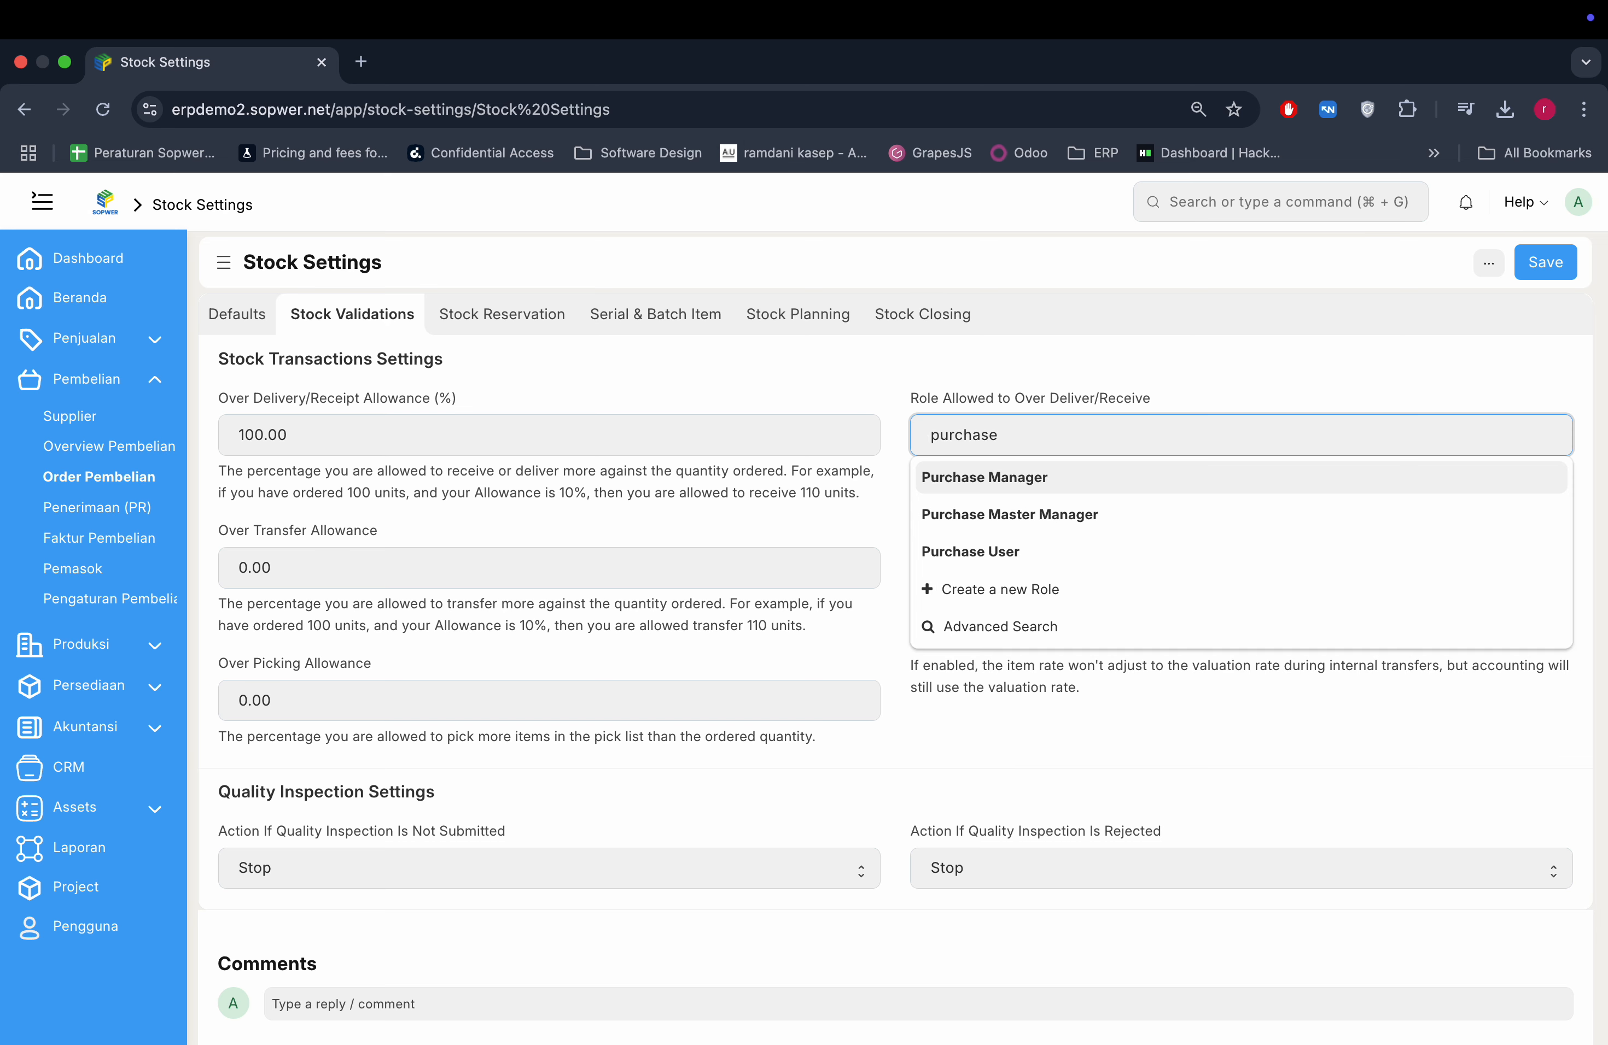
pyautogui.press('Down')
pyautogui.press('Return')
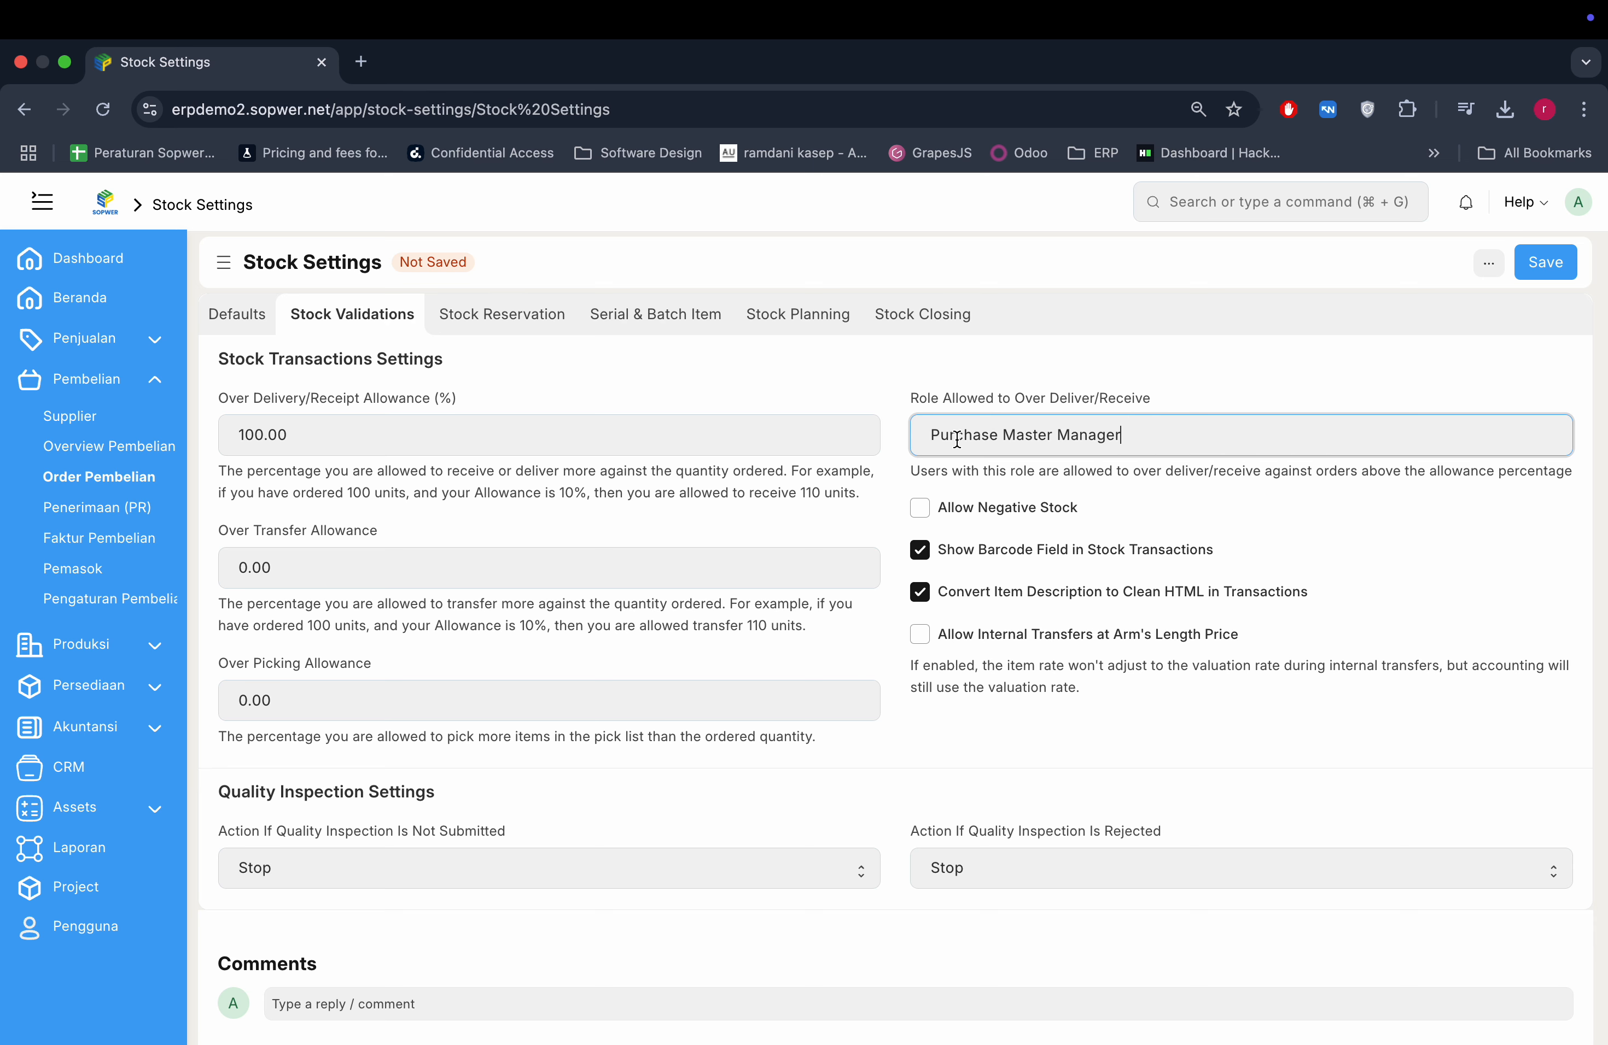
# Step: Set the Over Delivery/Receipt Allowance to 0 in the stock validations
pyautogui.click(302, 436)
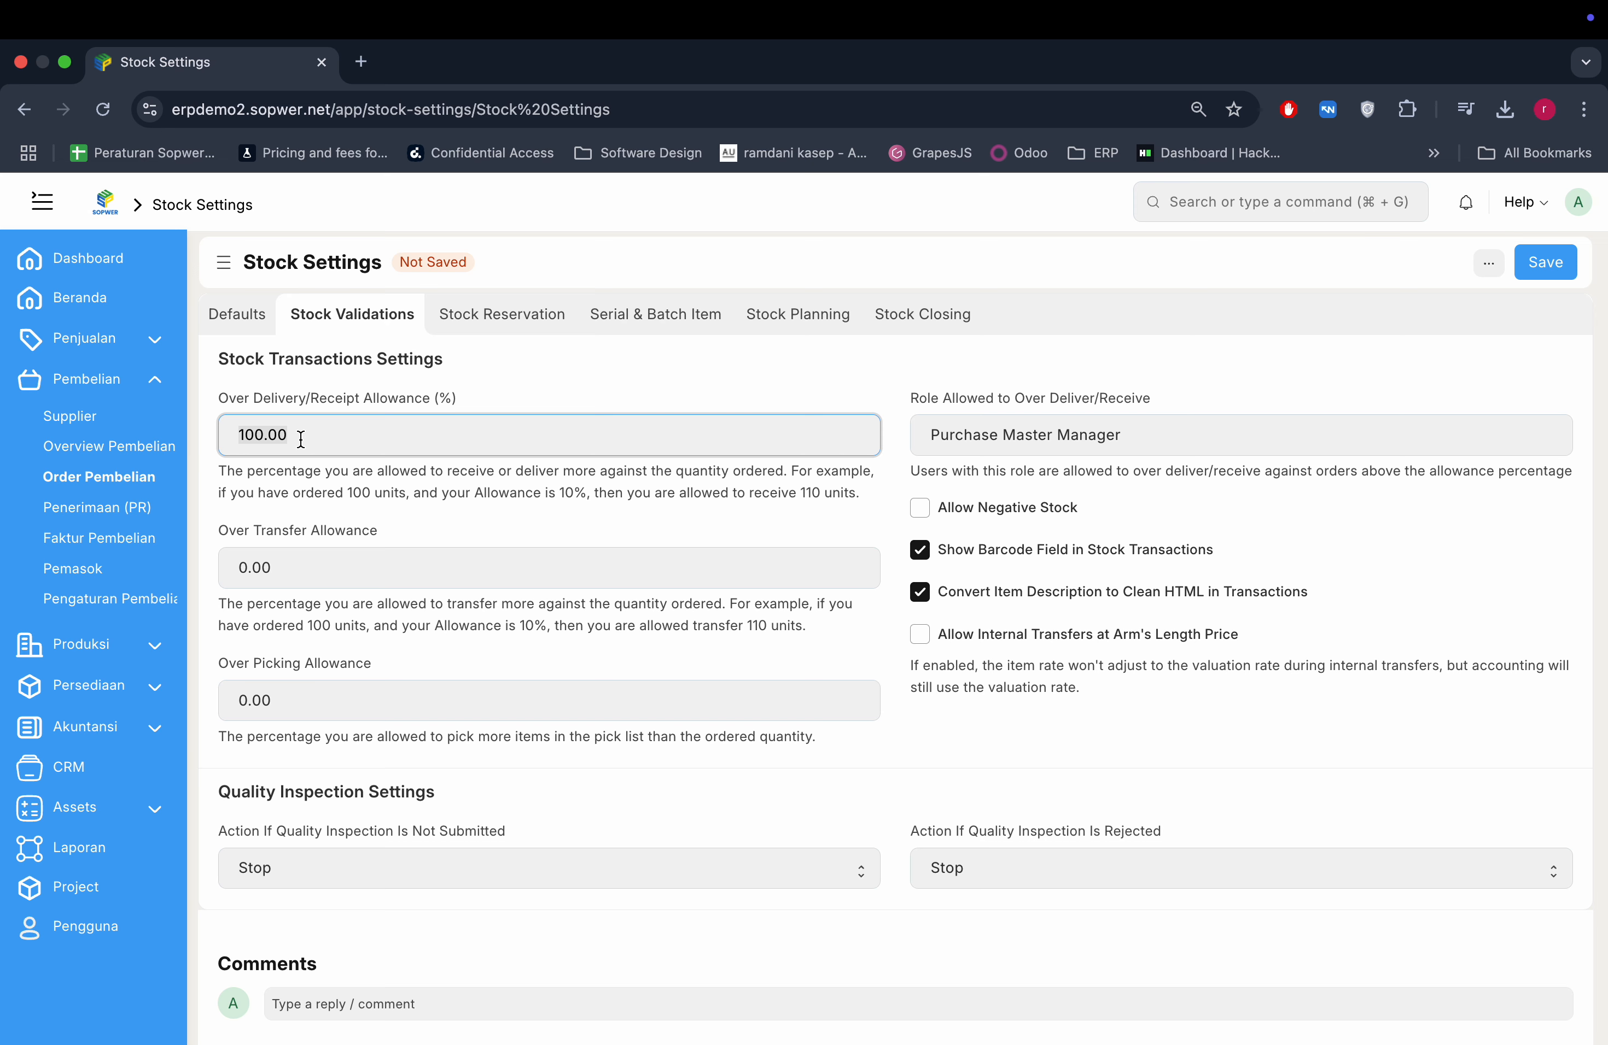
pyautogui.click(263, 419)
pyautogui.press('super+a')
pyautogui.write('0')
pyautogui.click(837, 383)
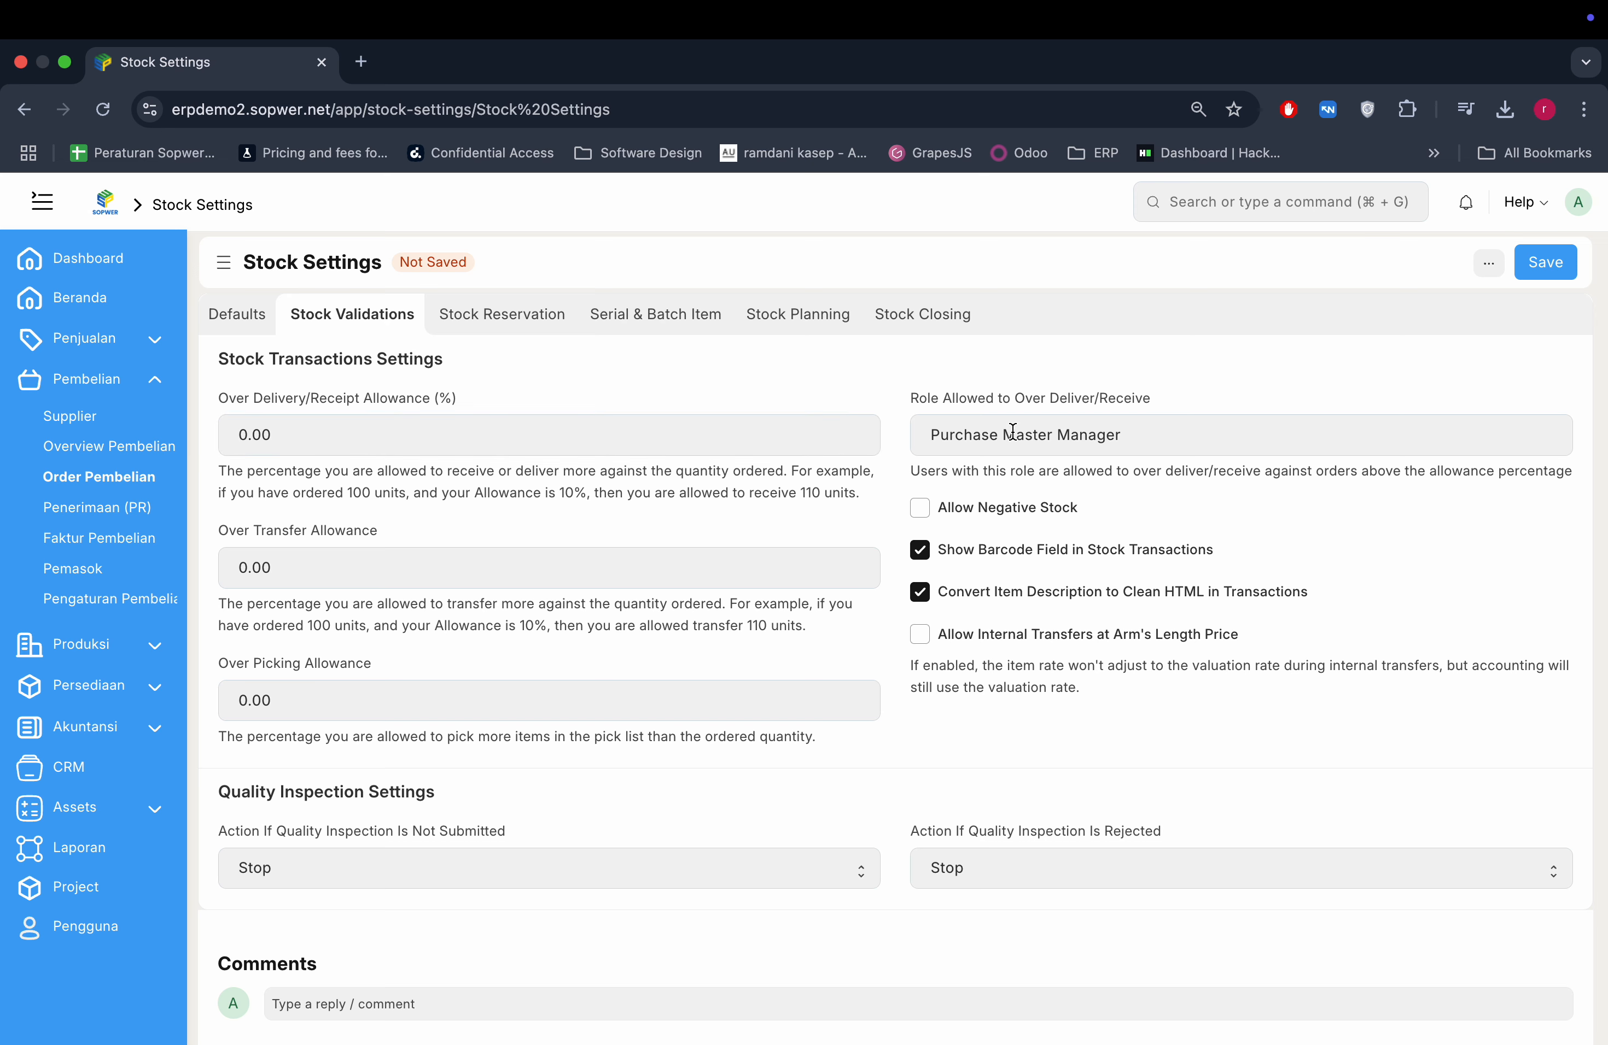